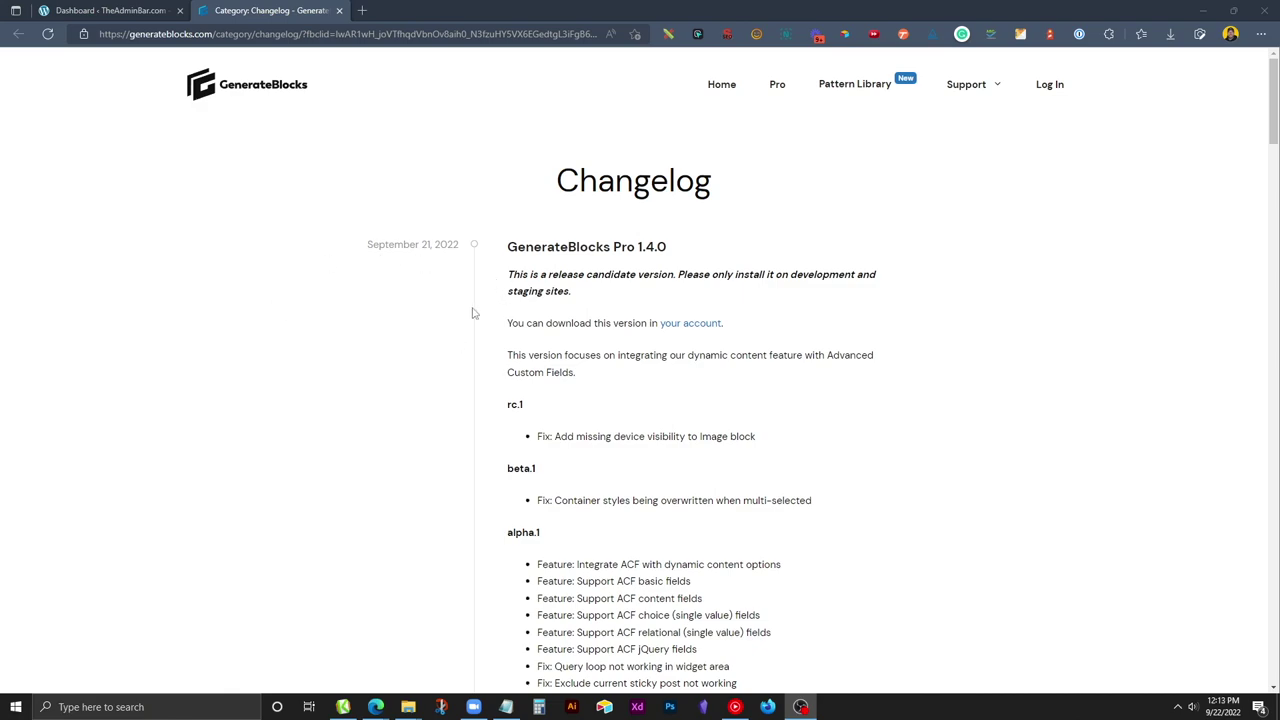
# - Scroll through the Posts list to review the four GenerateBlocks release posts
pyautogui.scroll(-5, 474, 313)
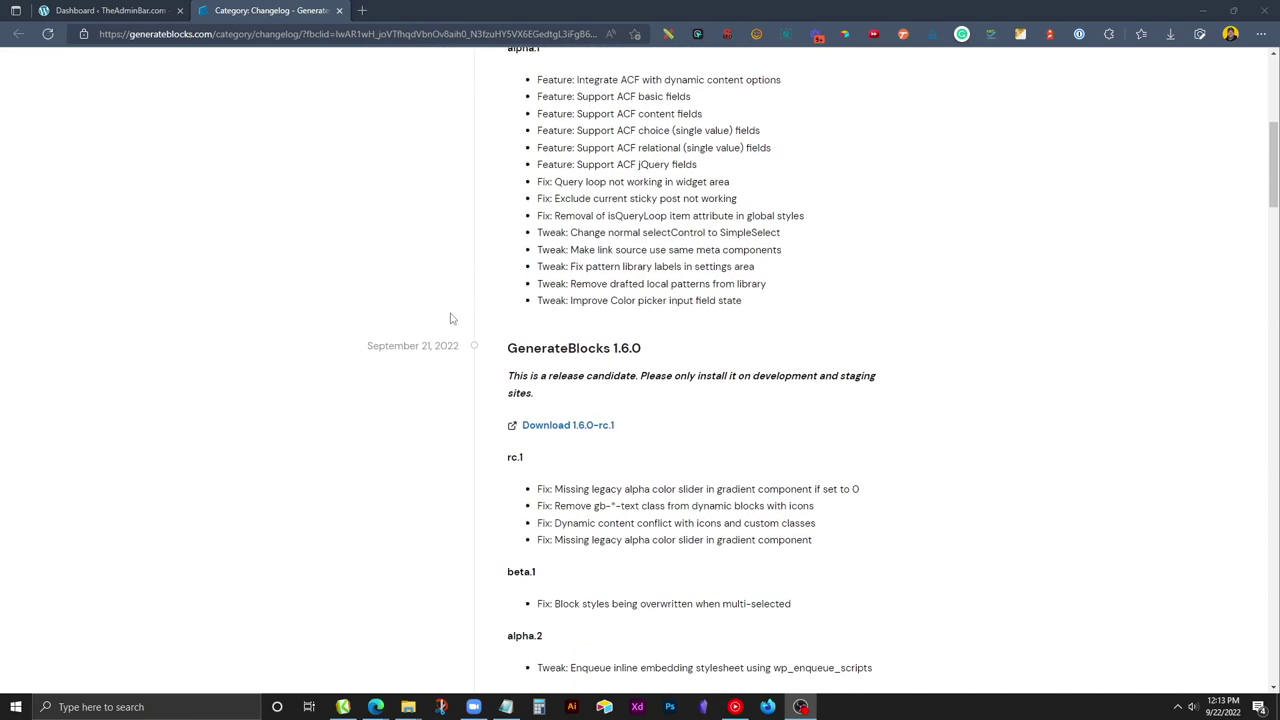
pyautogui.scroll(5, 450, 318)
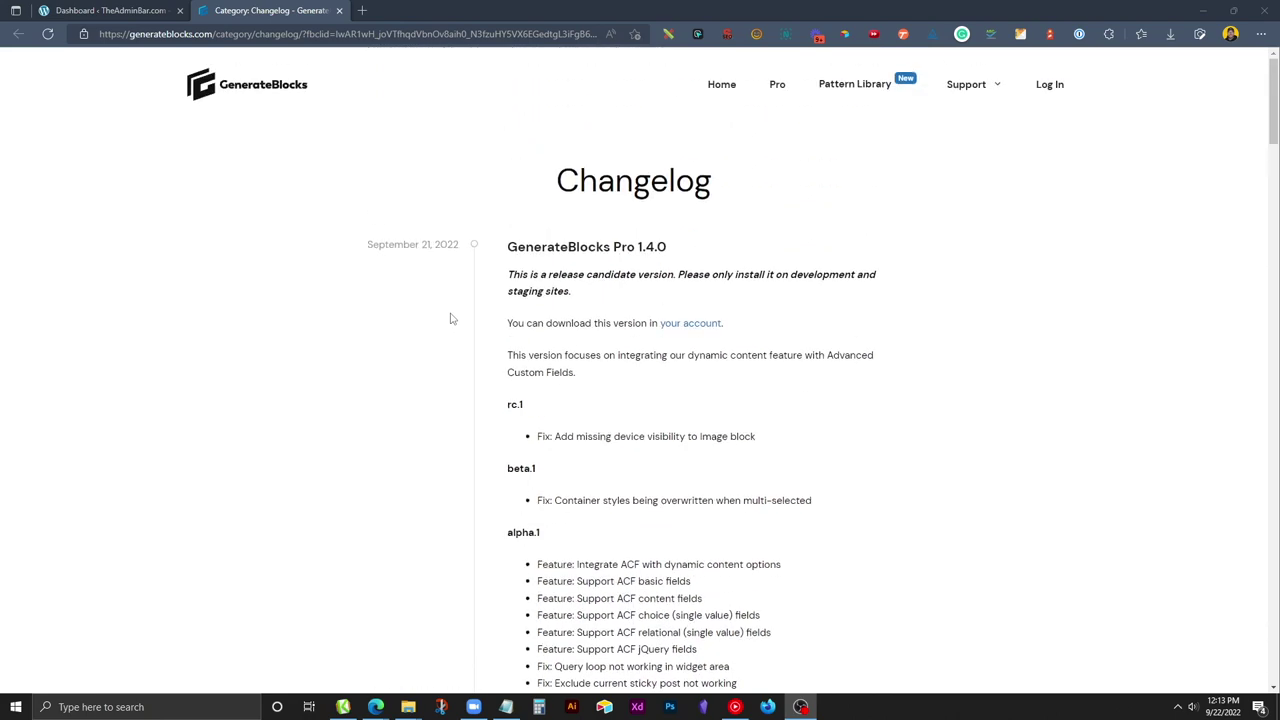
pyautogui.scroll(-3, 543, 349)
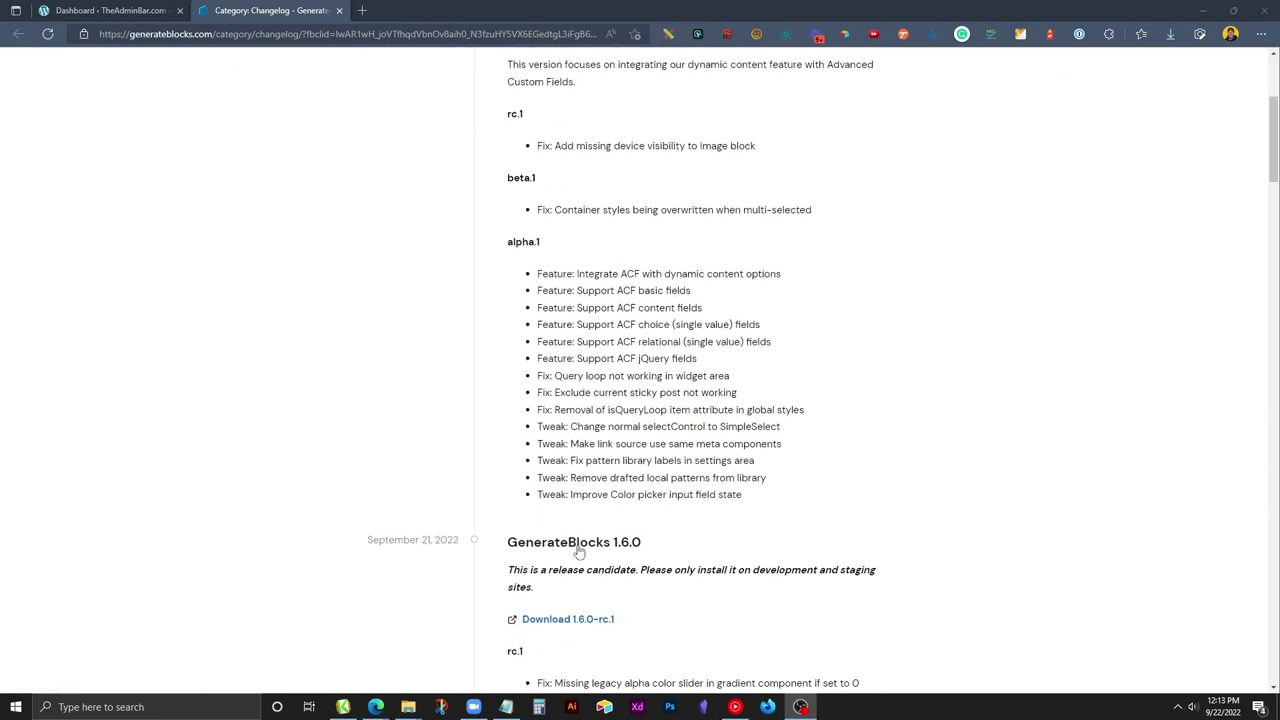
pyautogui.scroll(-4, 590, 540)
pyautogui.scroll(3, 610, 516)
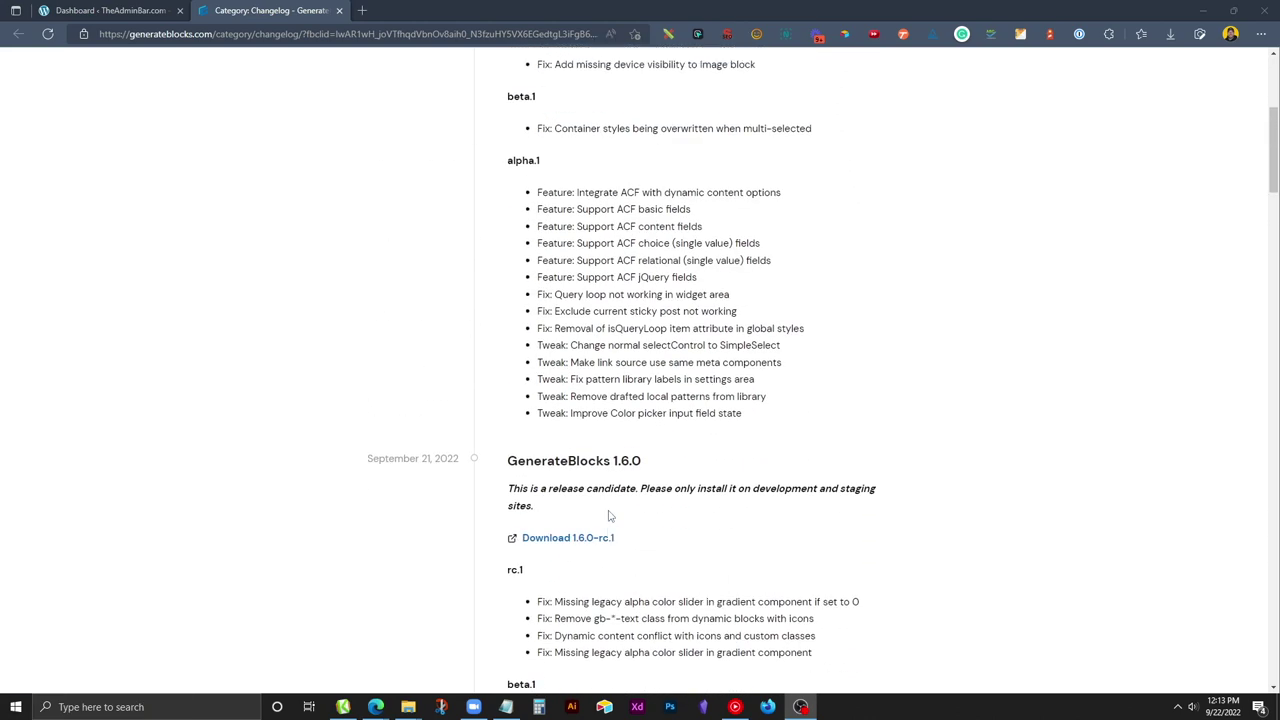
pyautogui.scroll(3, 610, 516)
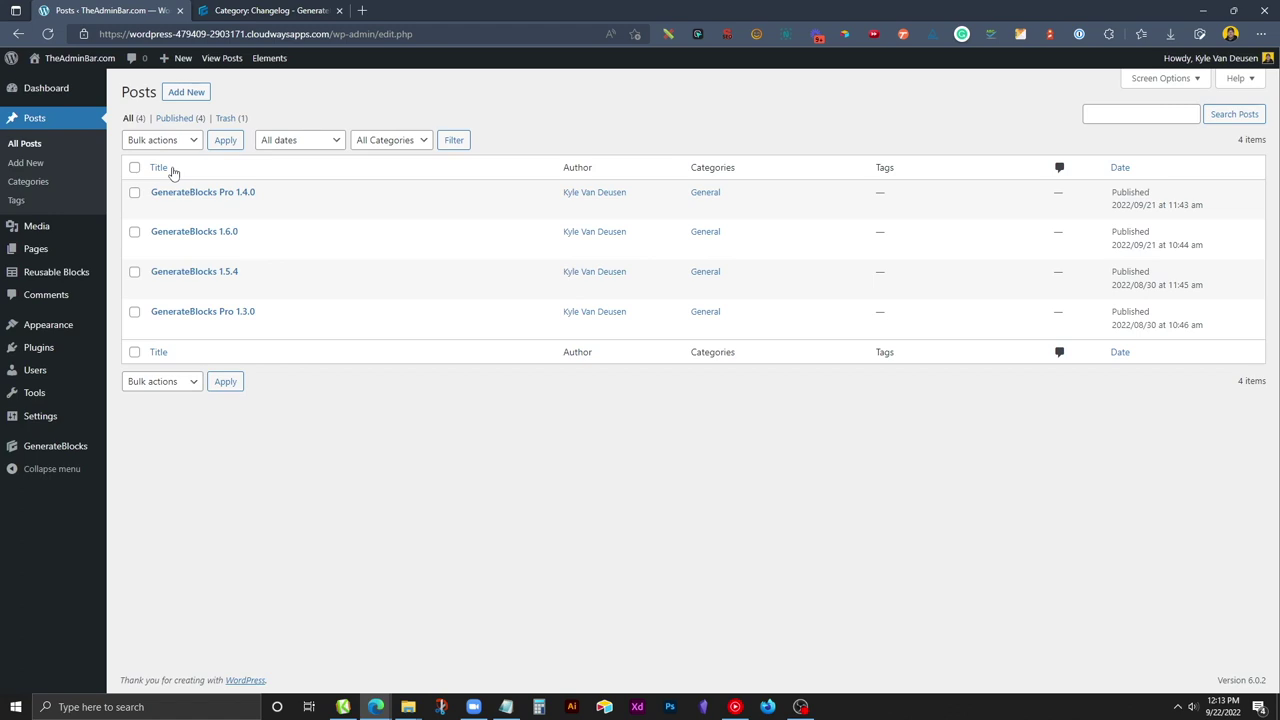
# - Look over the GenerateBlocks Pro 1.4.0 post in the editor, then start a new page
pyautogui.click(157, 208)
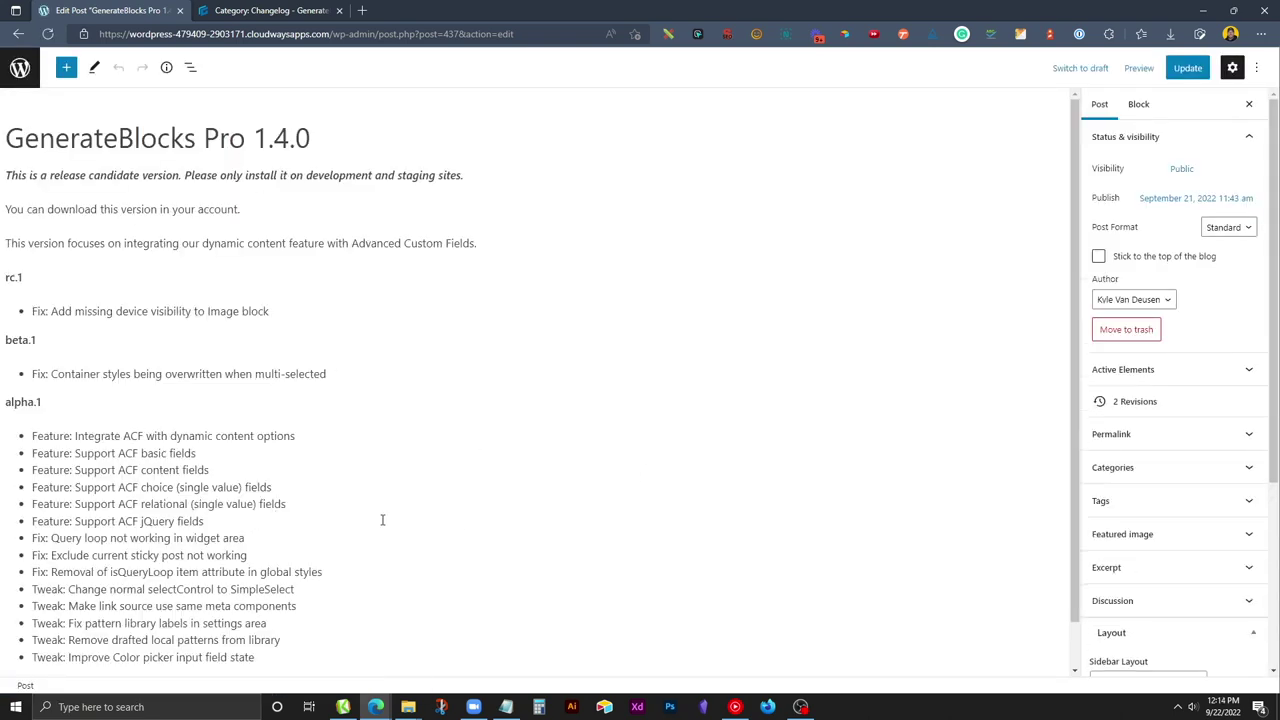
pyautogui.click(28, 74)
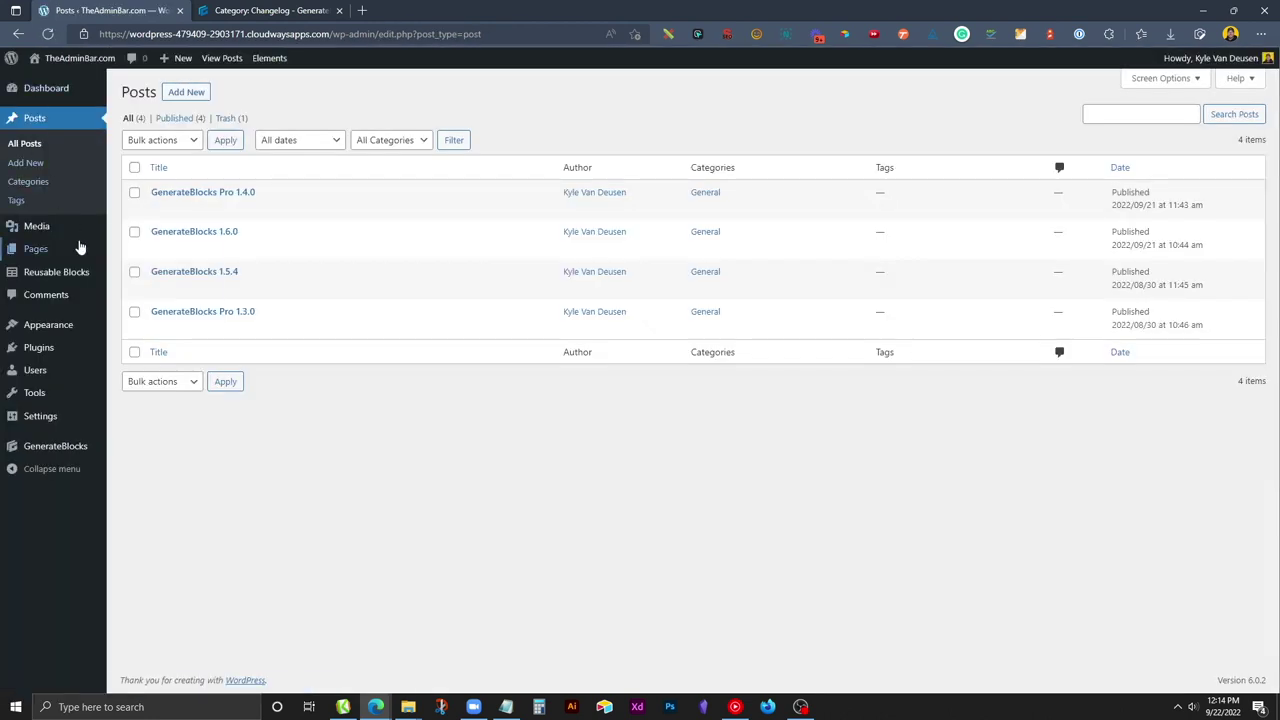
pyautogui.moveTo(86, 250)
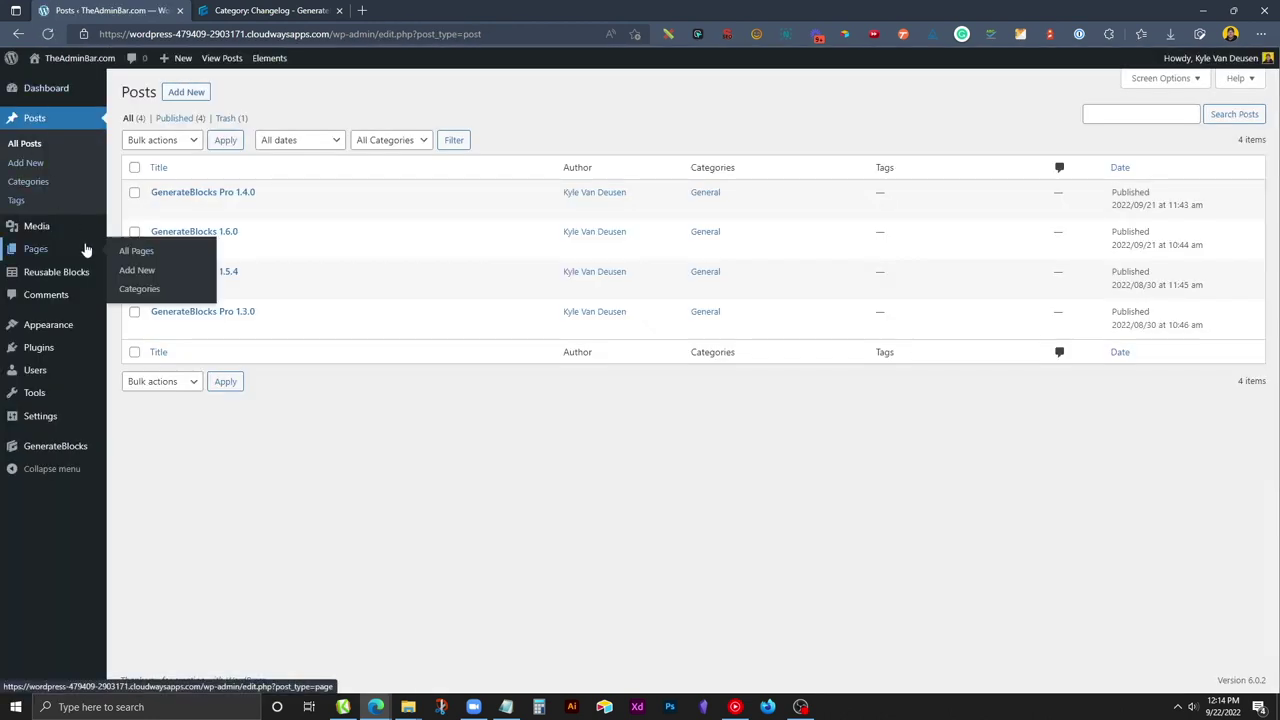
pyautogui.click(145, 272)
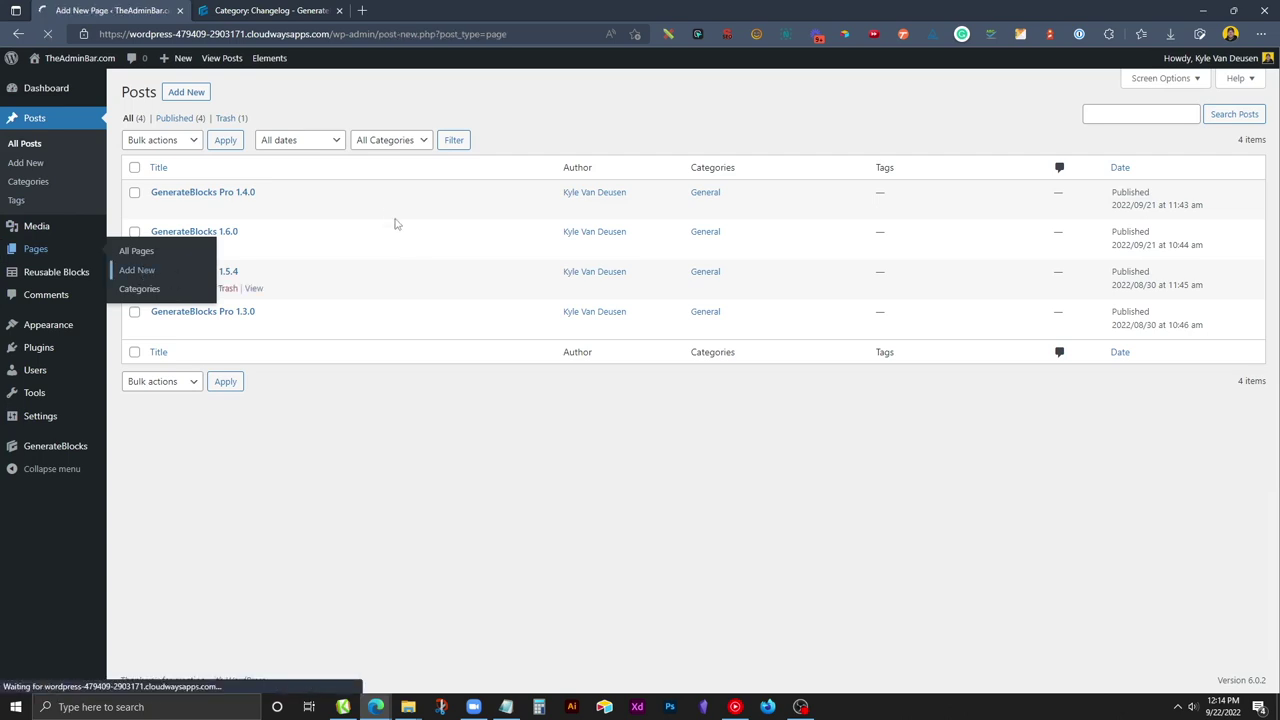
# - Title the page 'Changelog' and insert an empty Container block via /con
pyautogui.write('Changelog')
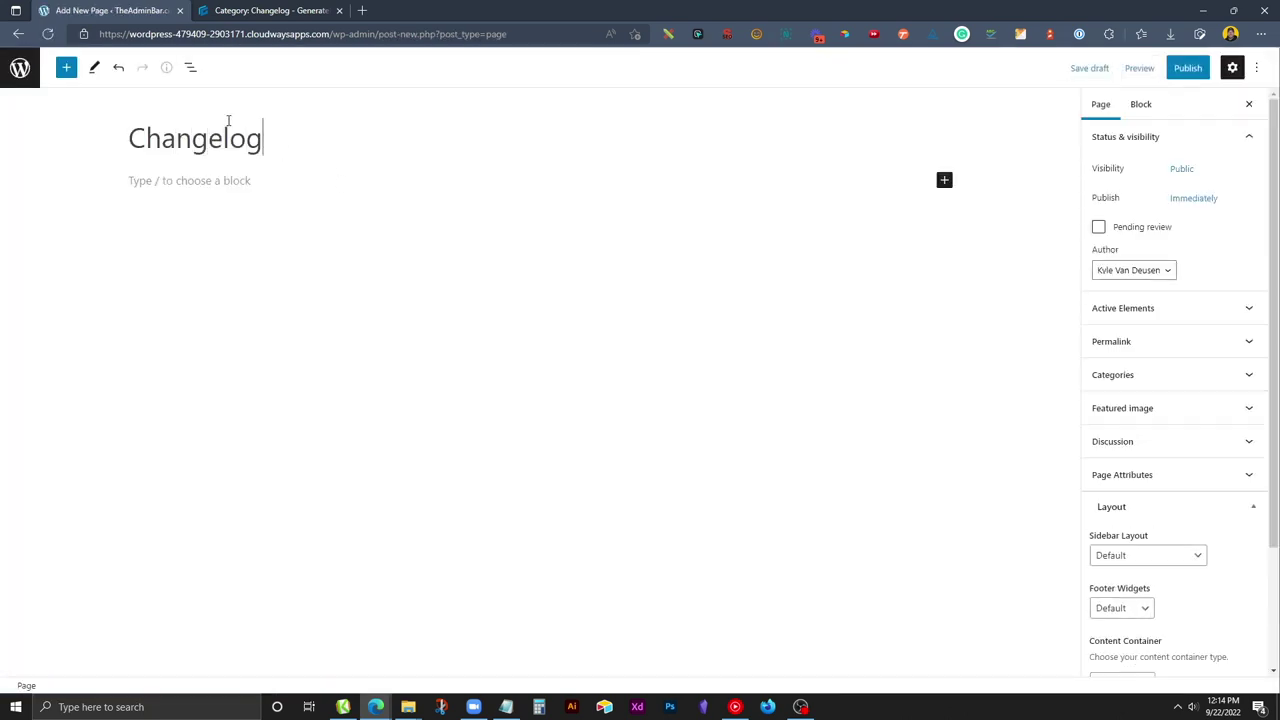
pyautogui.press('Return')
pyautogui.write('/con')
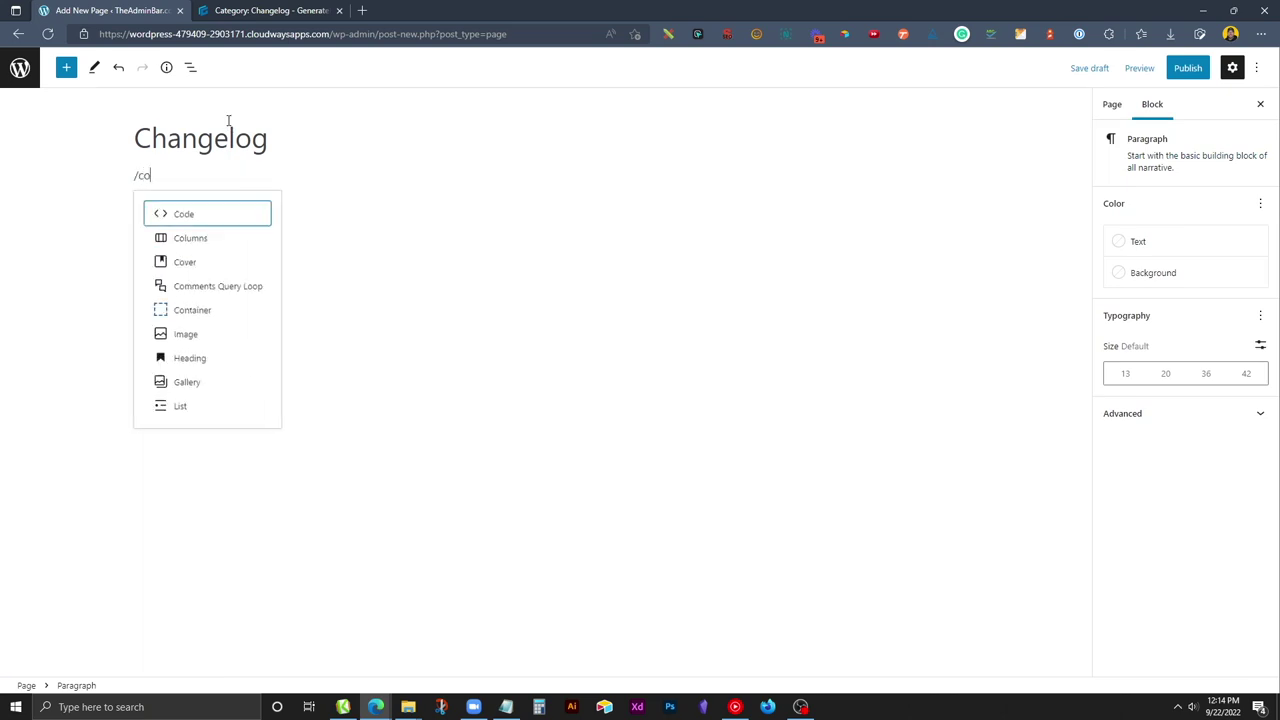
pyautogui.click(221, 211)
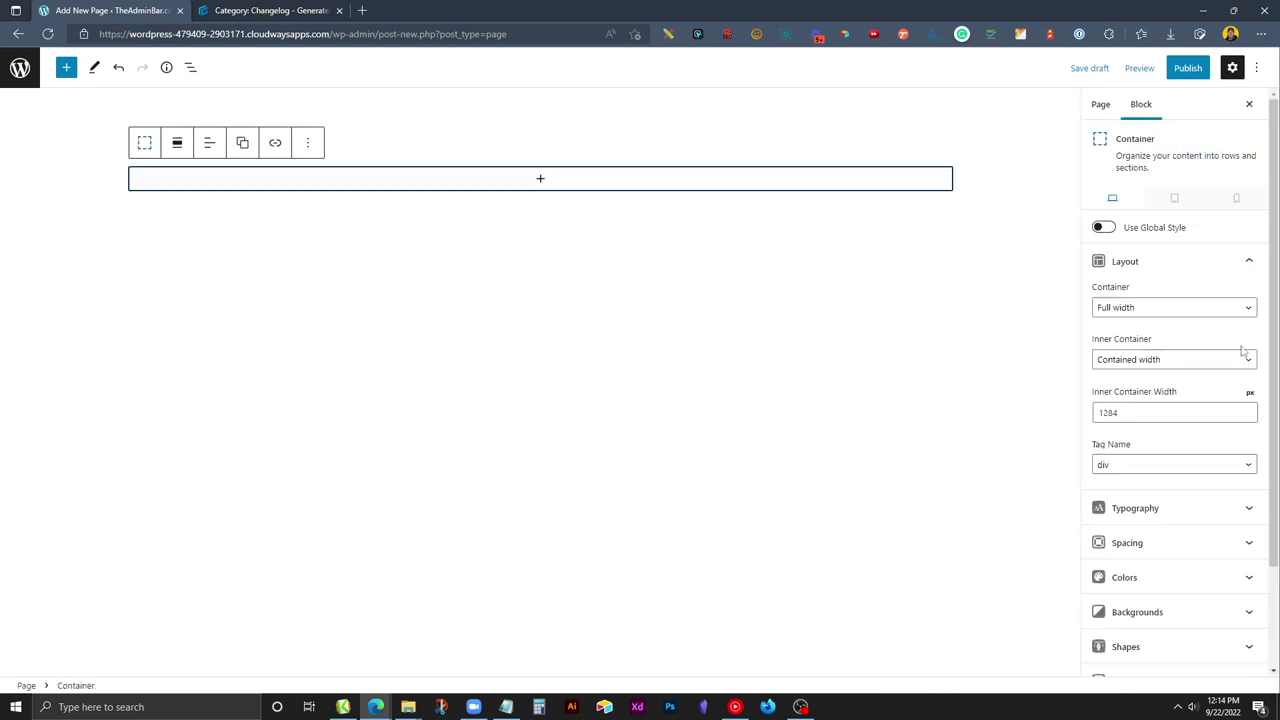
# - Pad the container 120 top and bottom, 24 left and right
pyautogui.click(1140, 541)
pyautogui.click(1101, 282)
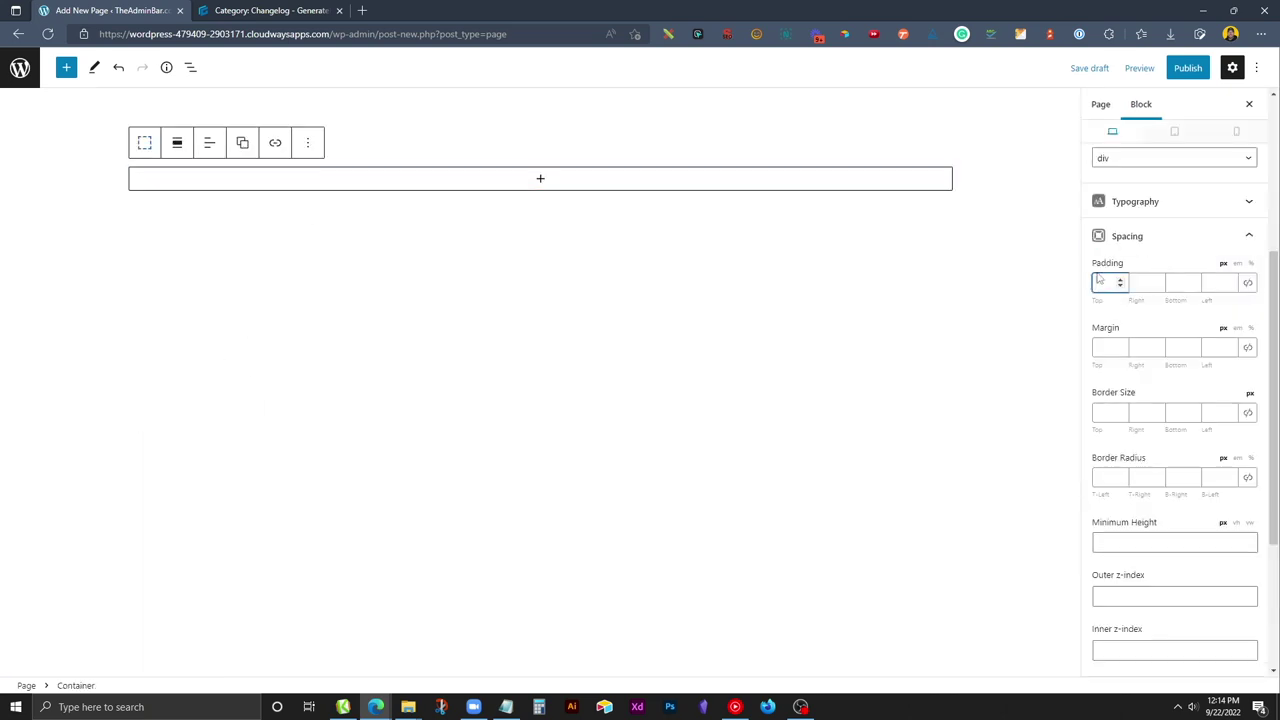
pyautogui.write('120')
pyautogui.press('Tab')
pyautogui.write('24')
pyautogui.press('Tab')
pyautogui.write('120')
pyautogui.press('Tab')
pyautogui.write('24')
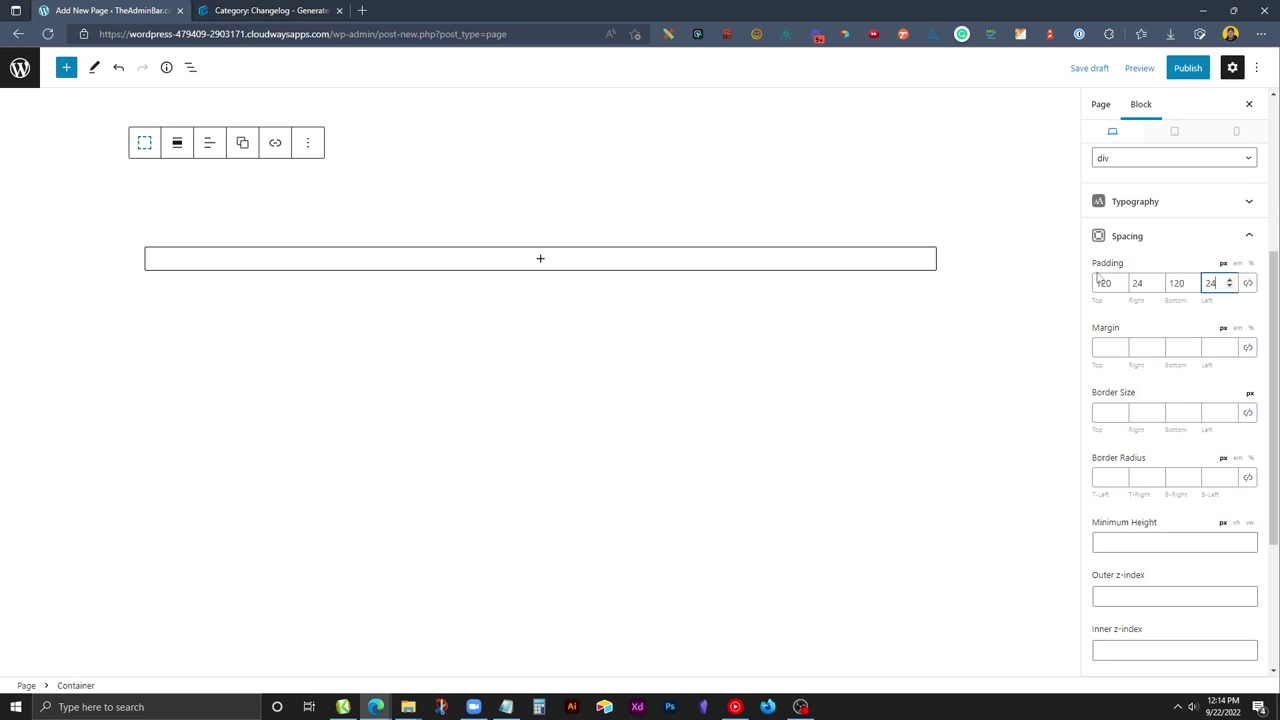
# - Add a Query Loop block inside the container
pyautogui.click(542, 259)
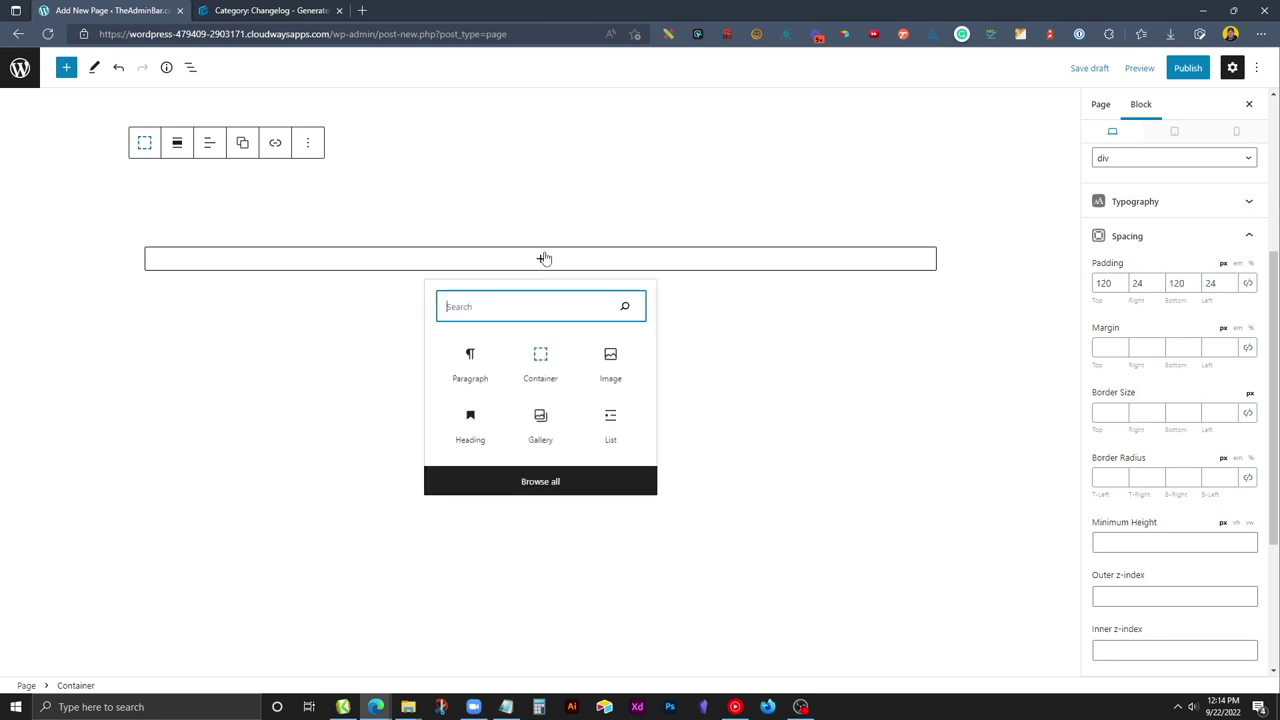
pyautogui.write('que')
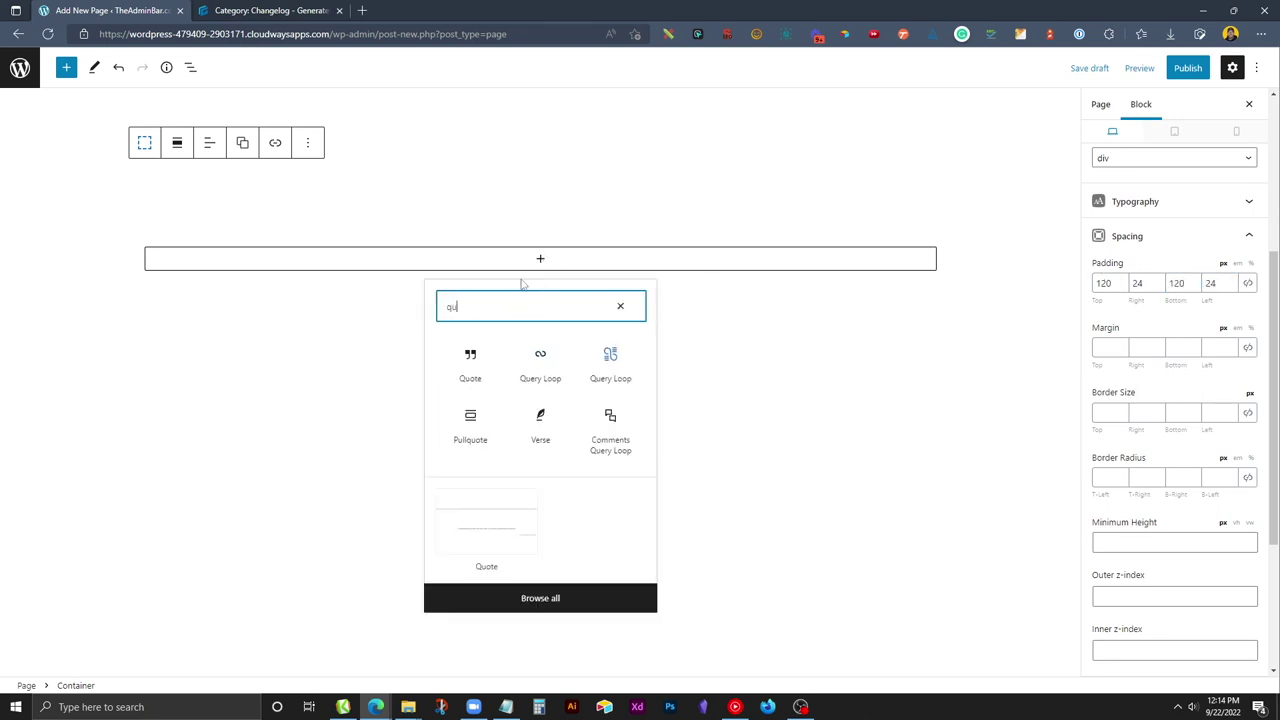
pyautogui.click(535, 355)
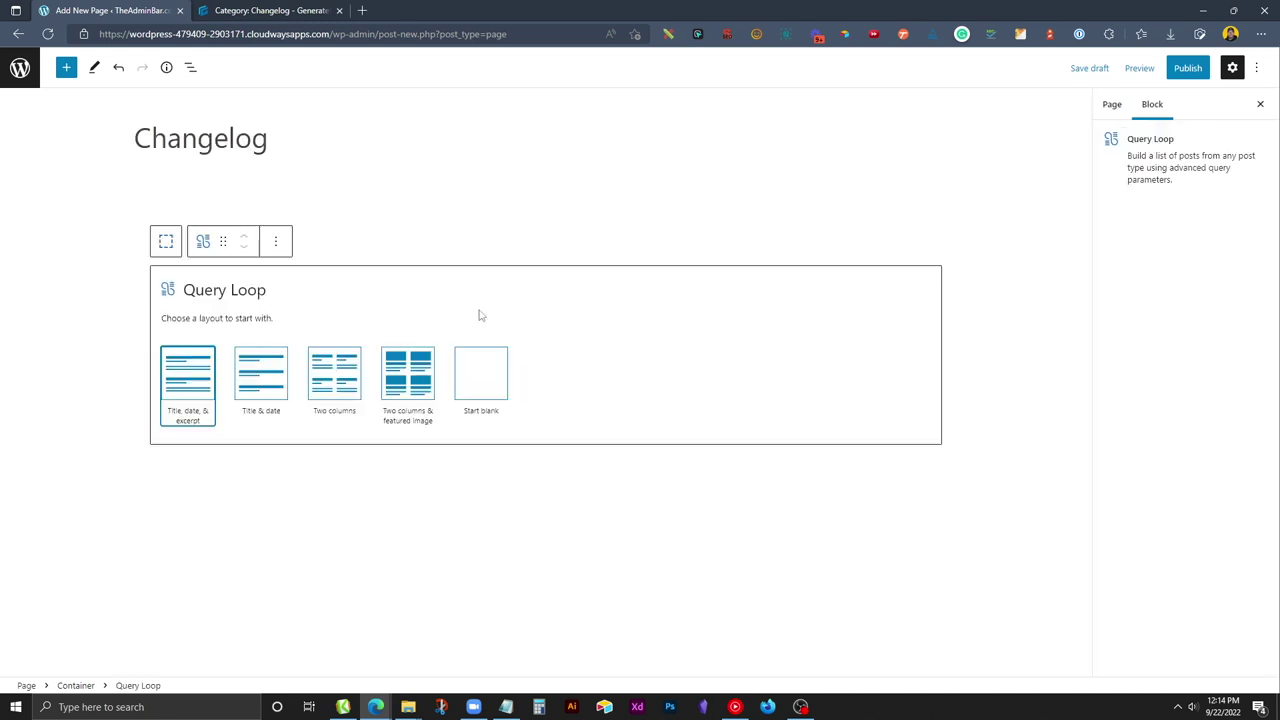
# - Start the Query Loop blank and add a two-column Grid to its post template
pyautogui.click(483, 380)
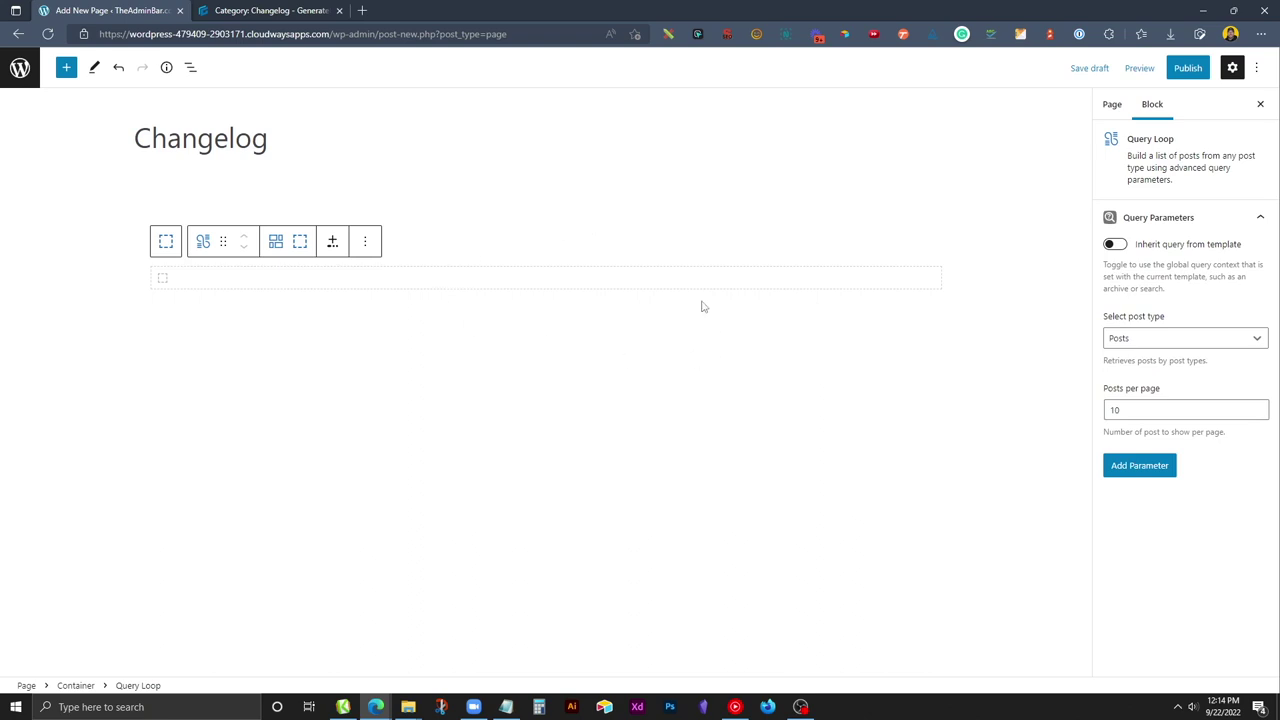
pyautogui.click(551, 282)
pyautogui.click(539, 280)
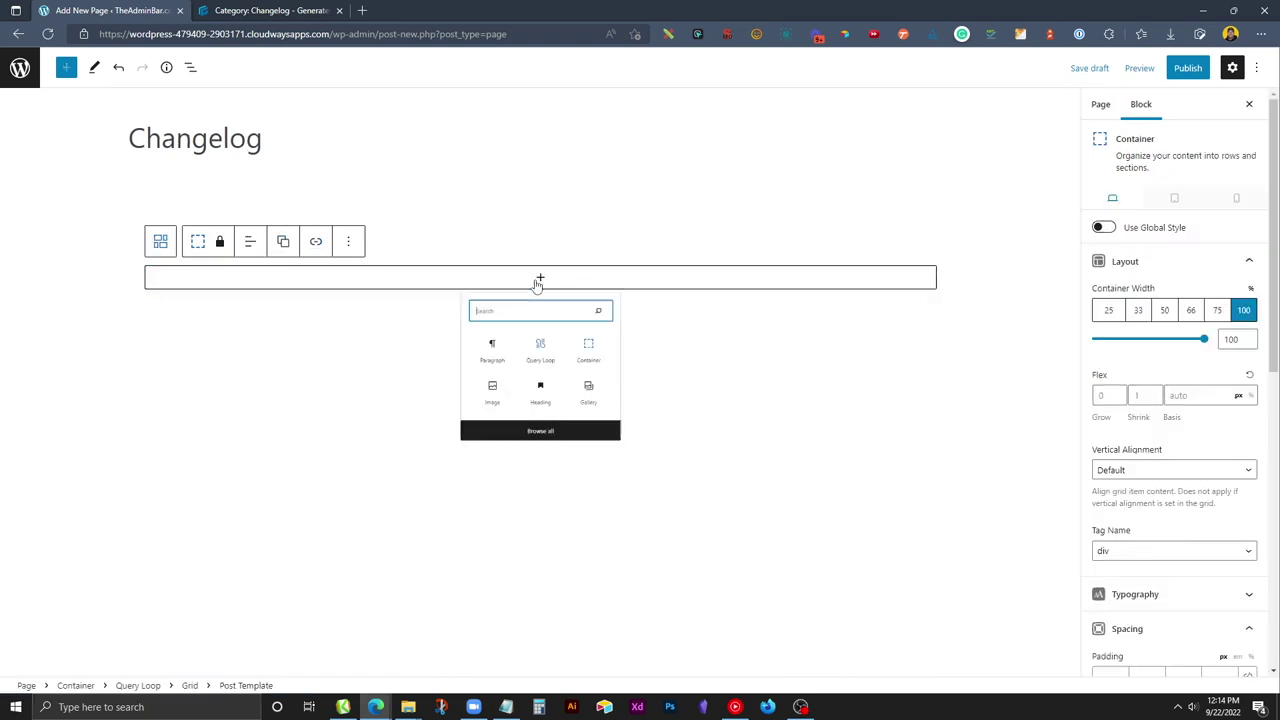
pyautogui.write('grid')
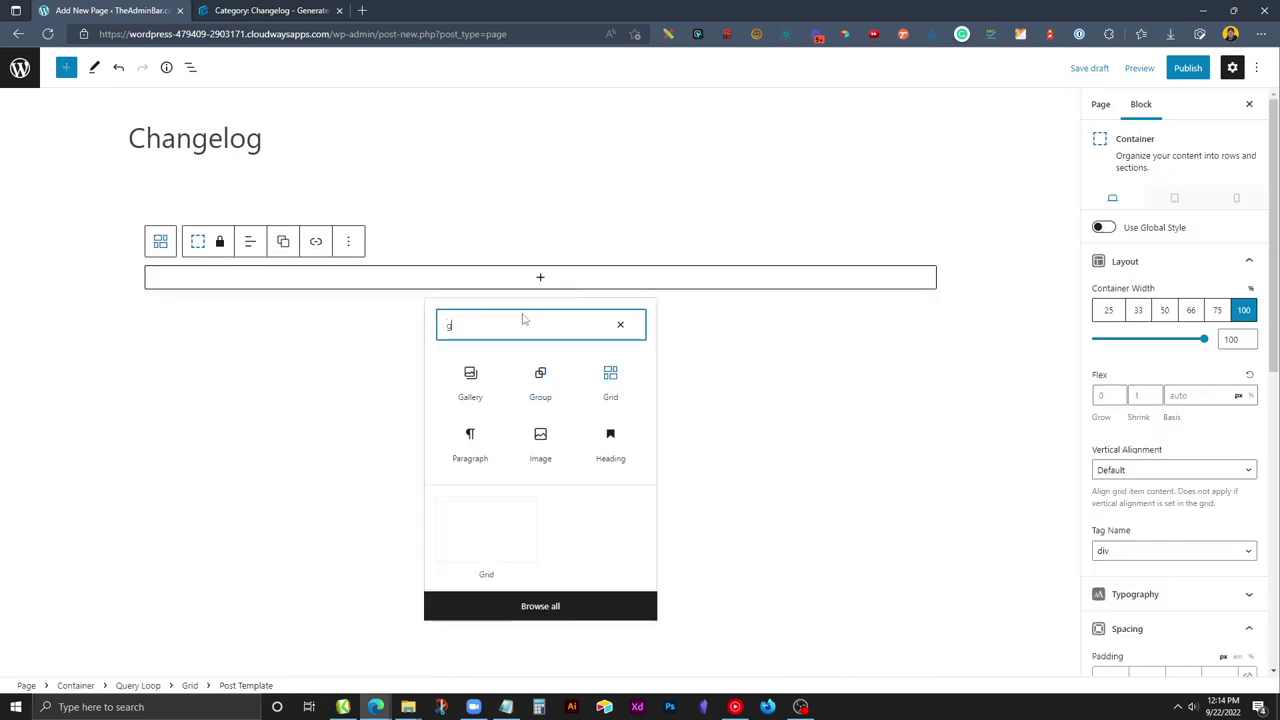
pyautogui.click(468, 388)
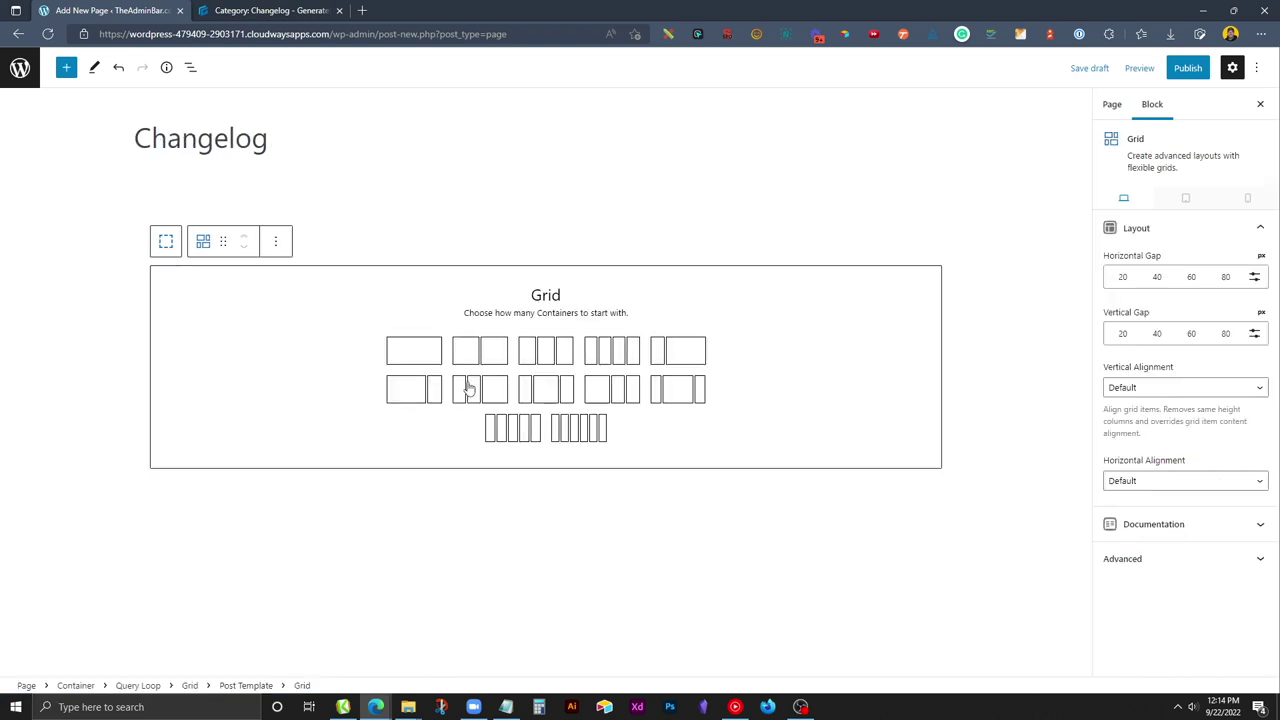
pyautogui.click(478, 352)
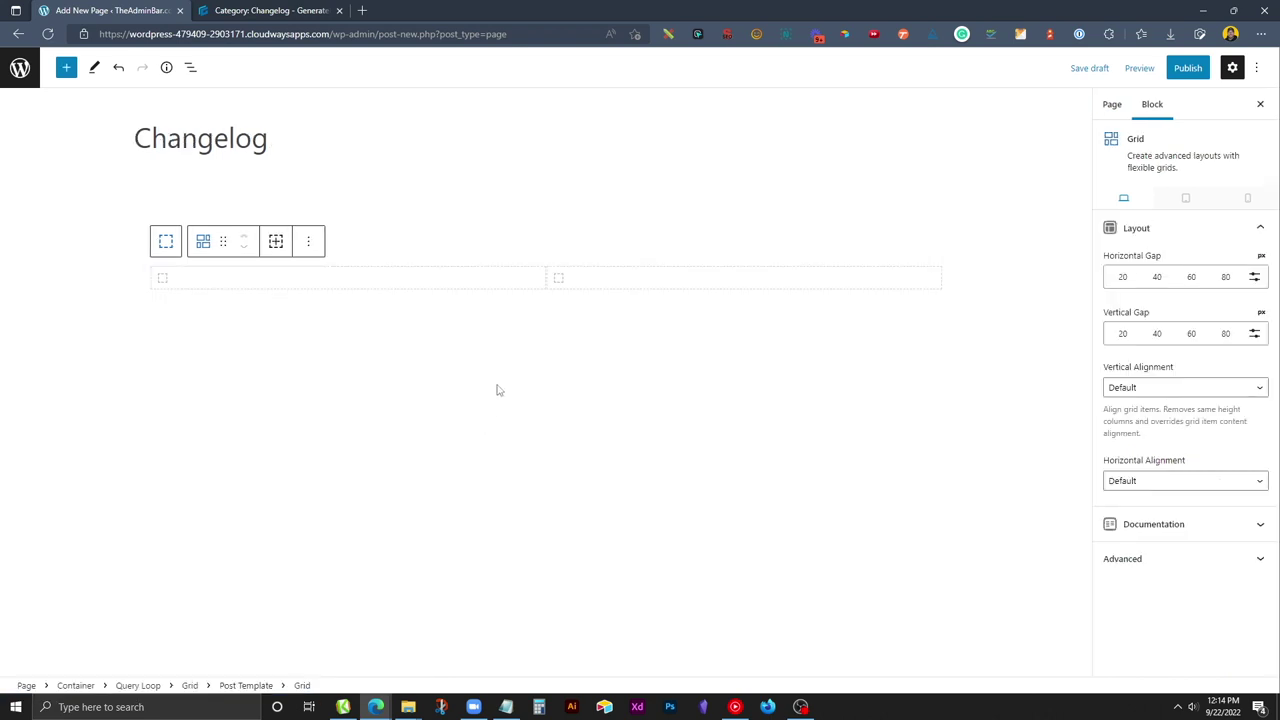
# - Size the grid columns to 25% and 75% widths
pyautogui.click(434, 280)
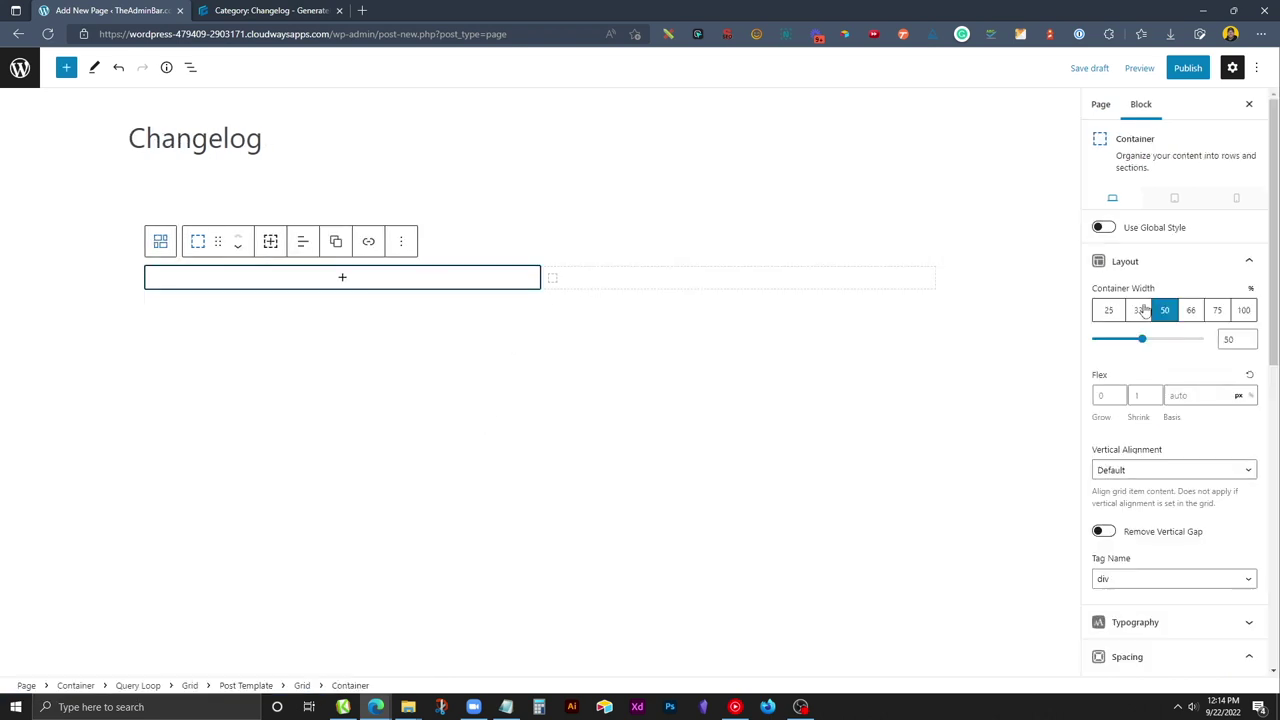
pyautogui.click(1108, 311)
pyautogui.click(657, 286)
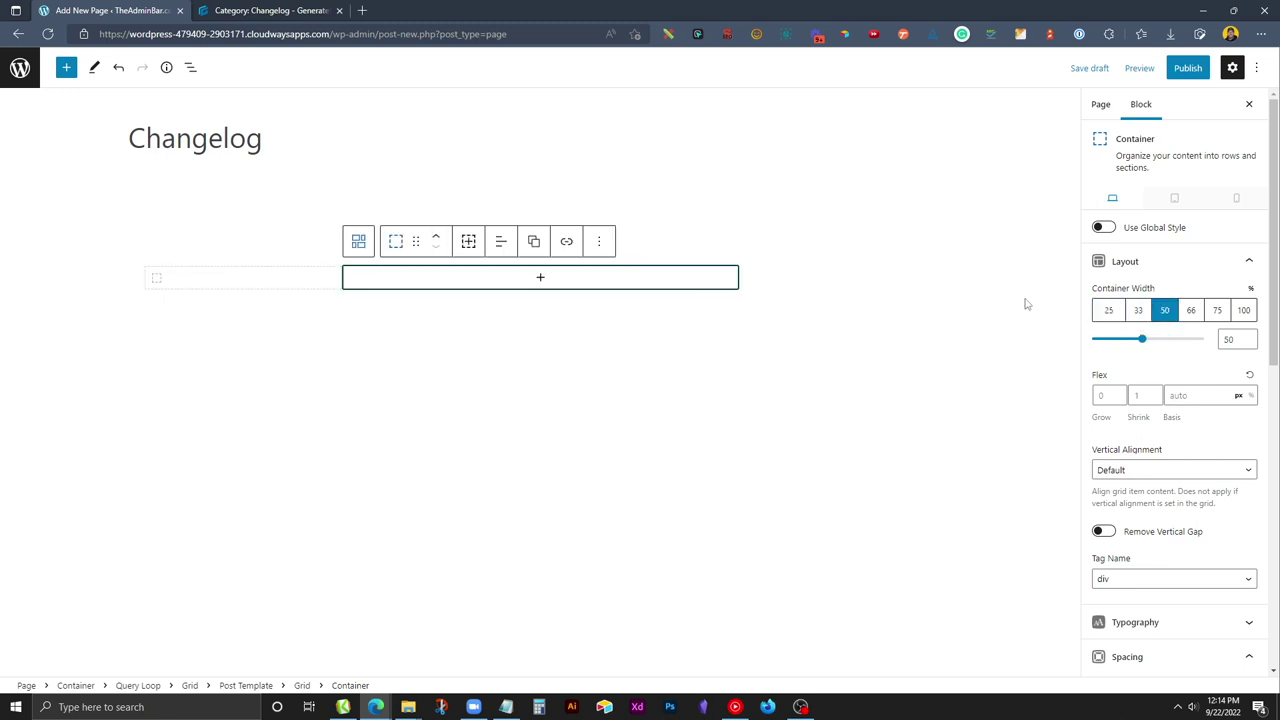
pyautogui.click(1215, 311)
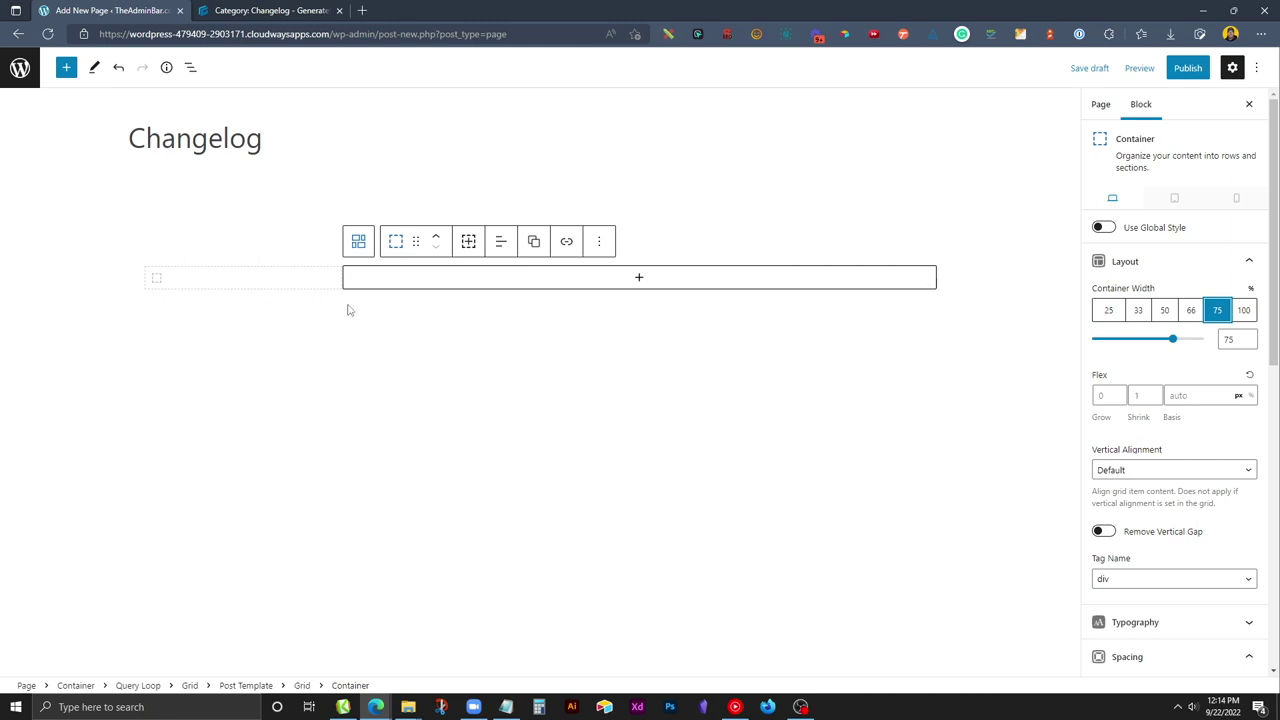
pyautogui.click(280, 285)
pyautogui.click(277, 283)
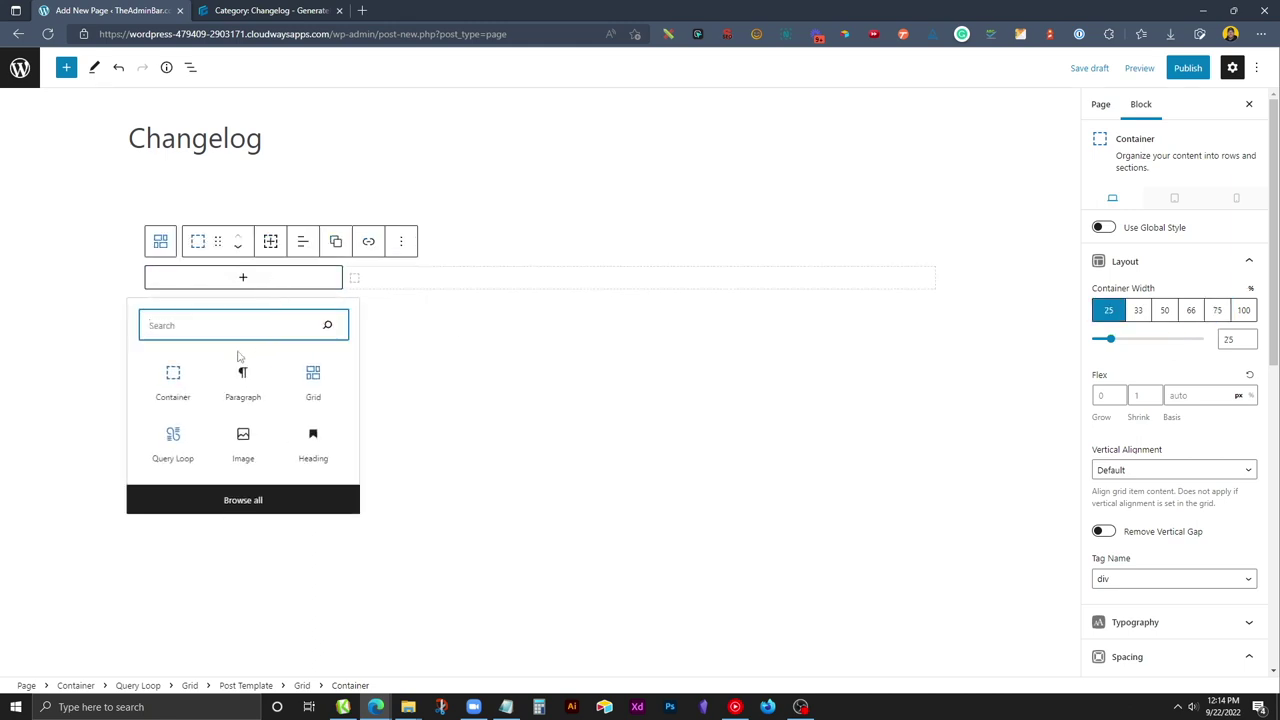
# - Add a right-aligned paragraph Headline with 0 bottom margin to the left column
pyautogui.write('head')
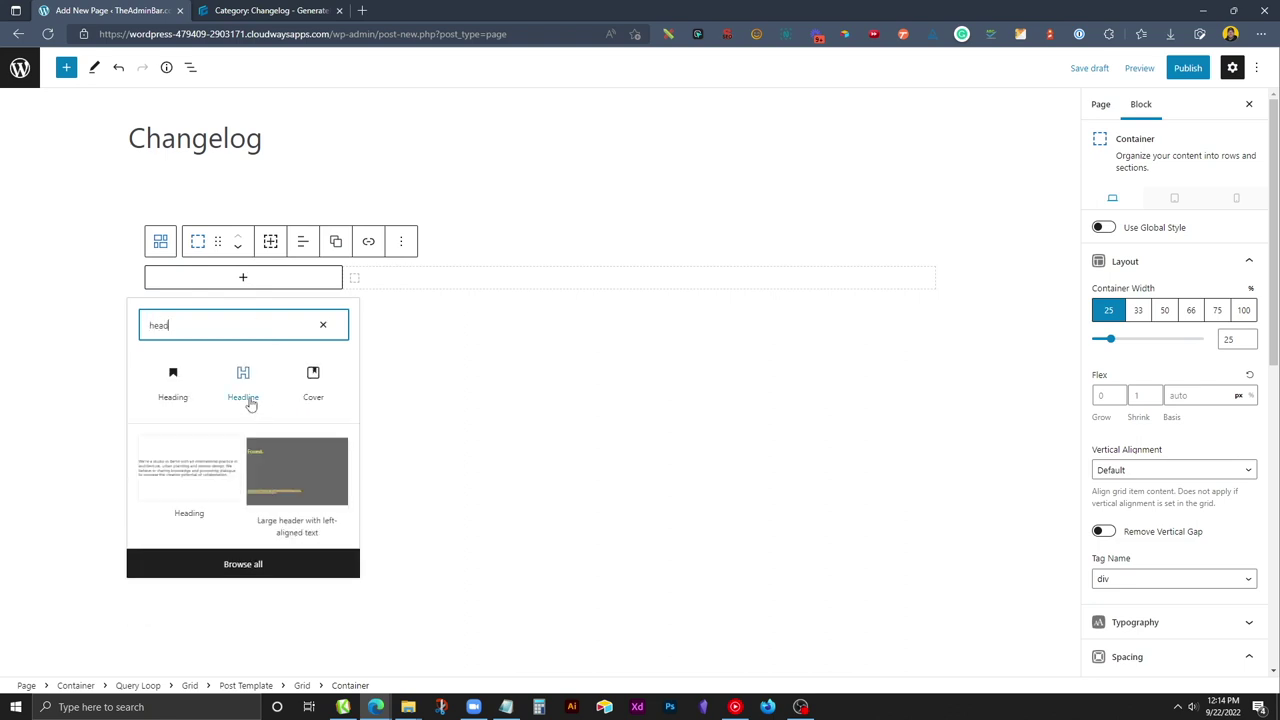
pyautogui.click(230, 378)
pyautogui.click(275, 241)
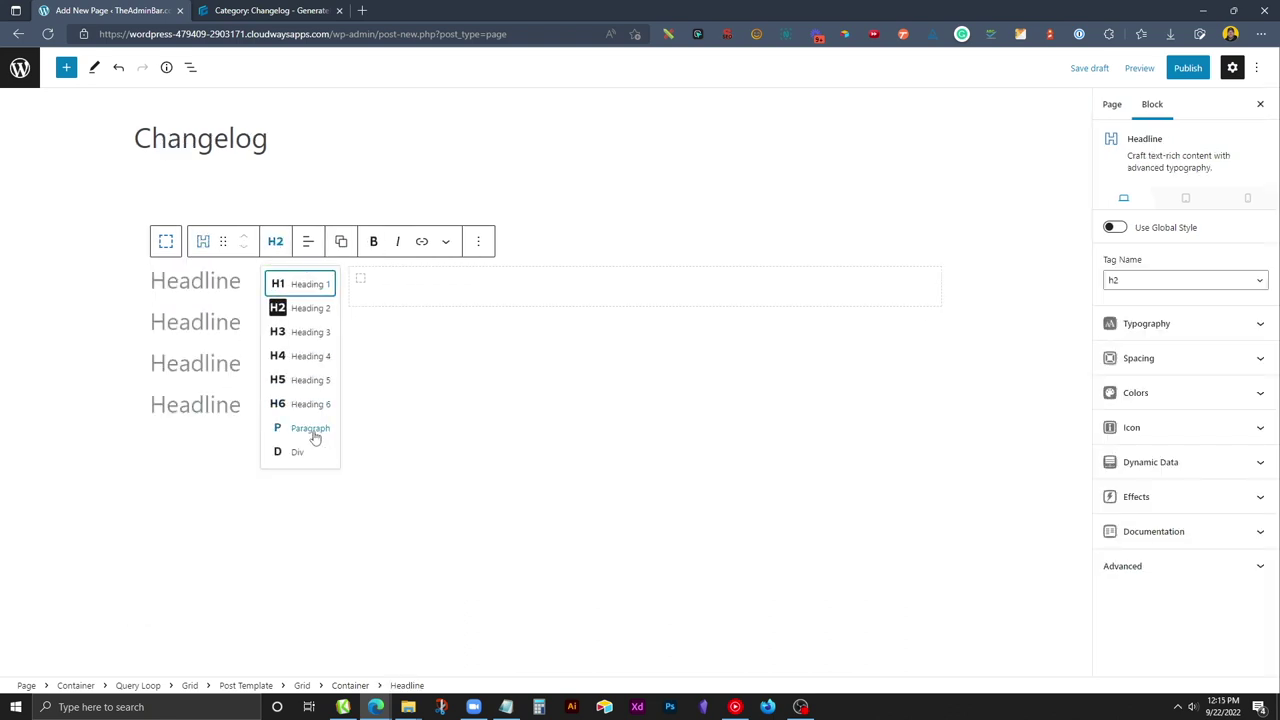
pyautogui.click(311, 426)
pyautogui.click(311, 251)
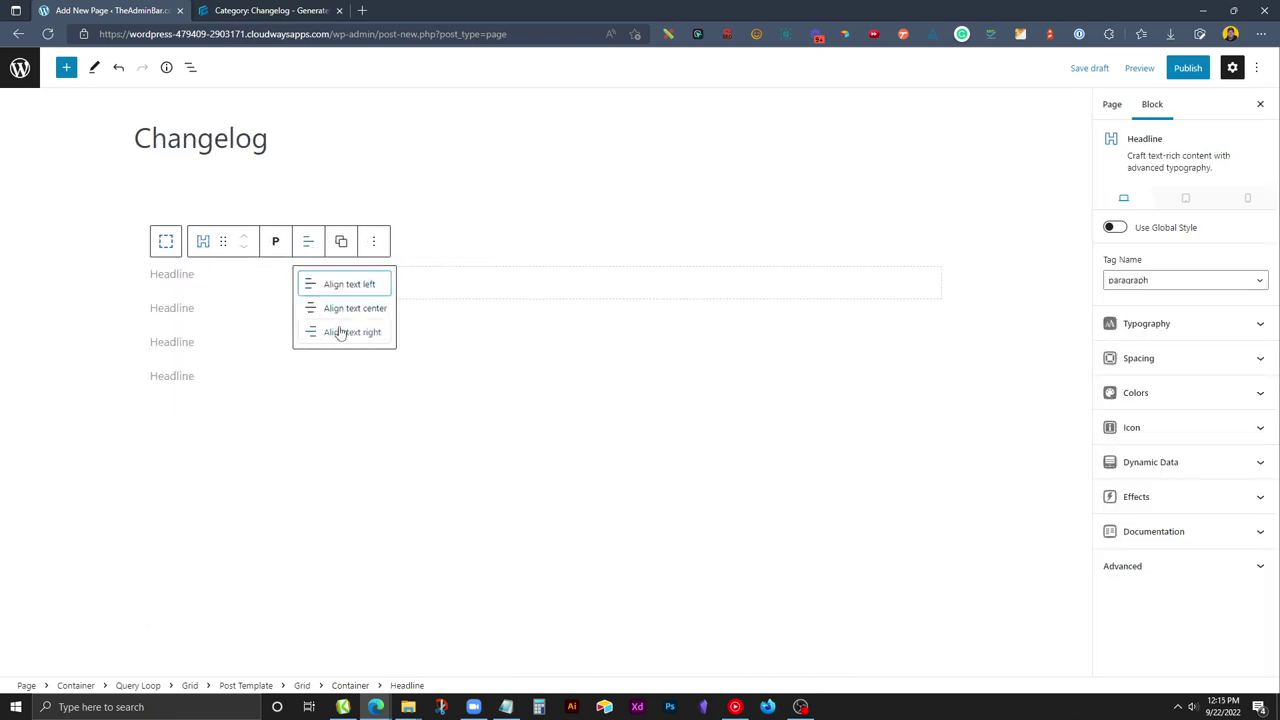
pyautogui.click(340, 331)
pyautogui.click(1181, 378)
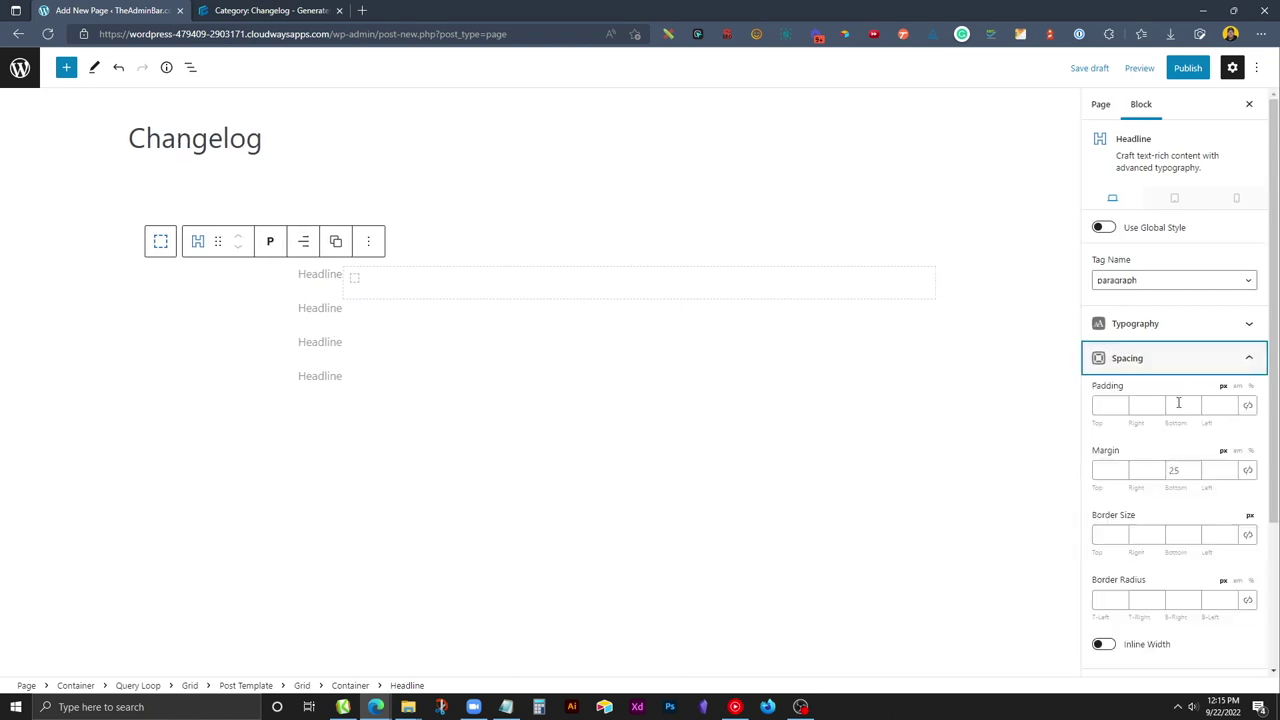
pyautogui.click(1176, 470)
pyautogui.write('0')
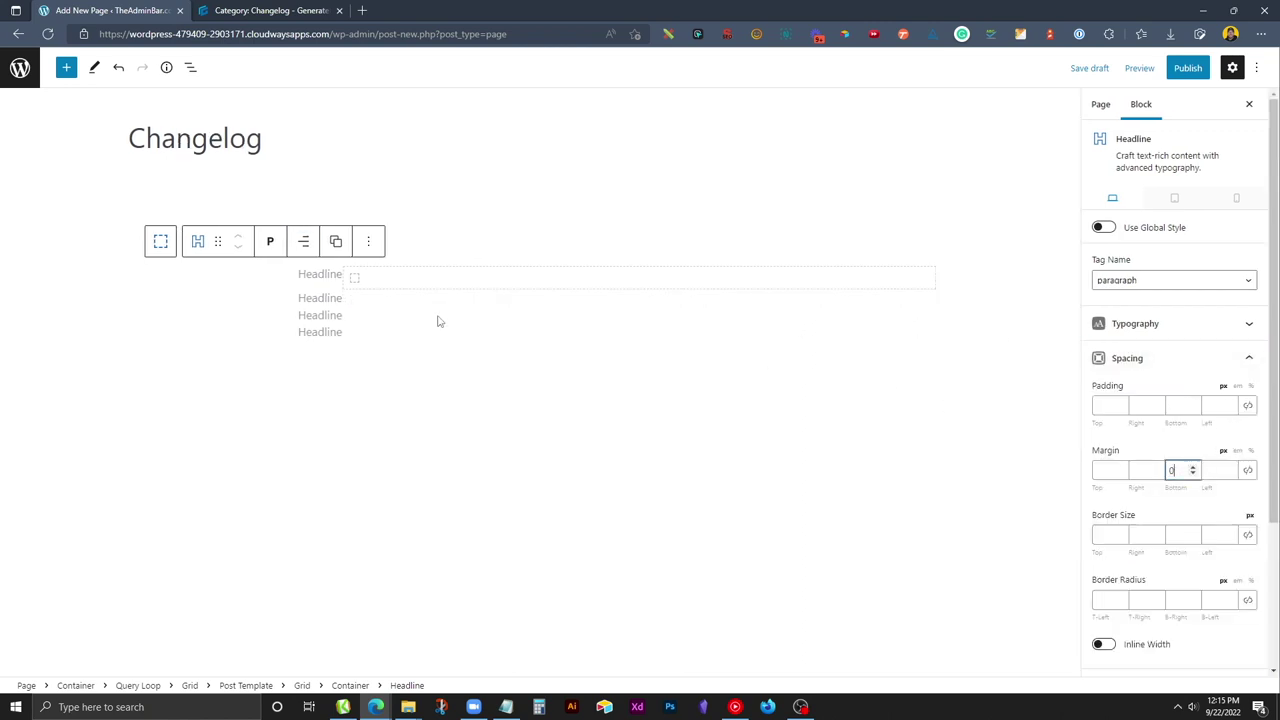
pyautogui.click(1195, 358)
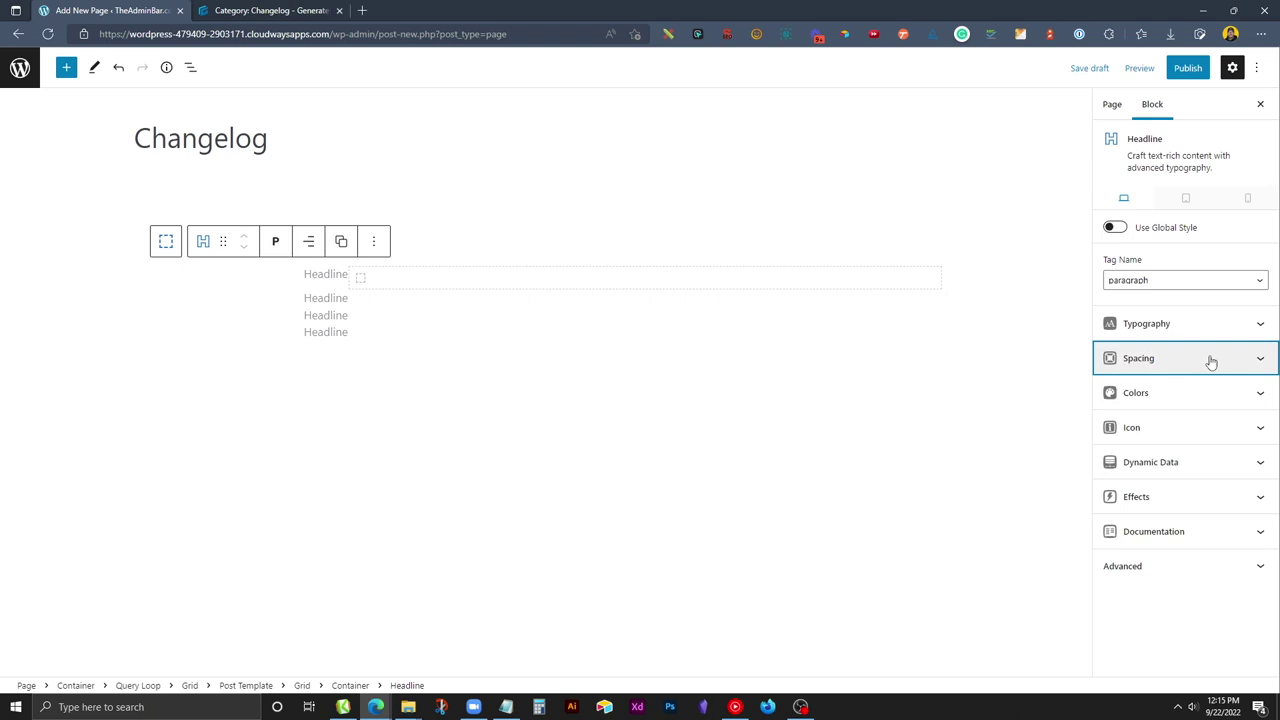
# - Make the headline show each post's publish date via Dynamic Data
pyautogui.click(1157, 460)
pyautogui.click(1114, 489)
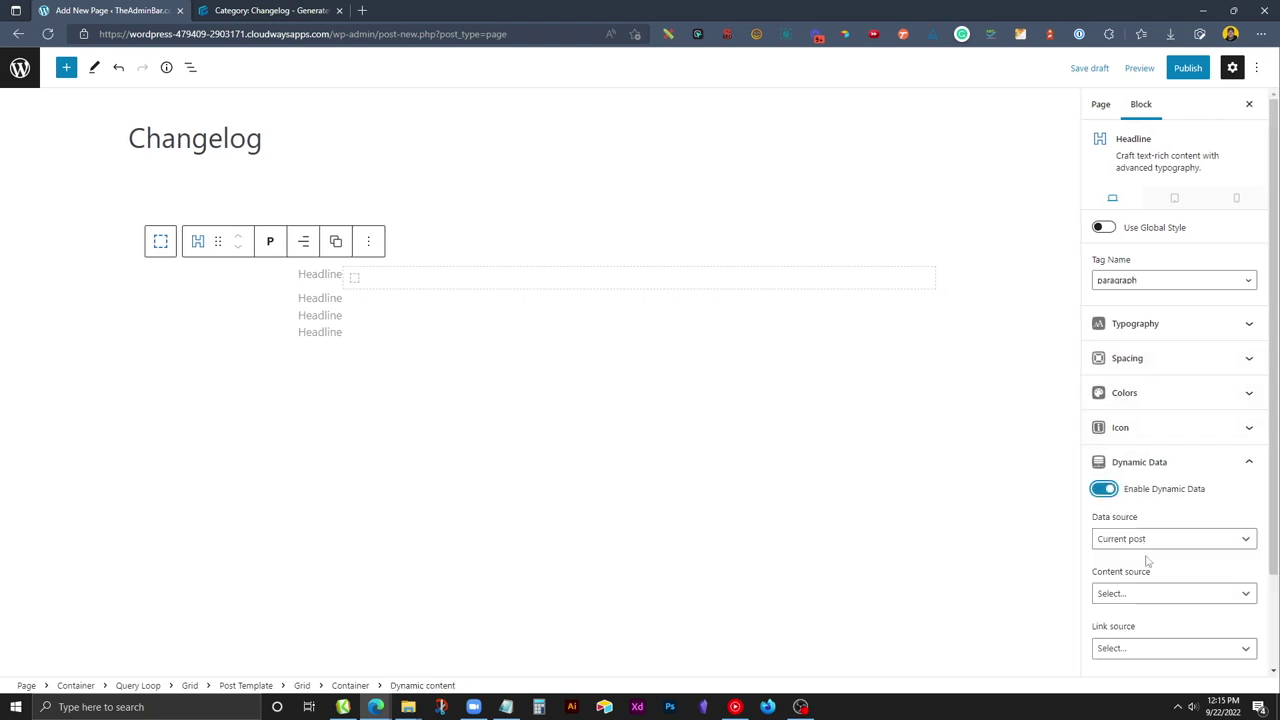
pyautogui.click(1140, 594)
pyautogui.scroll(-1, 1134, 651)
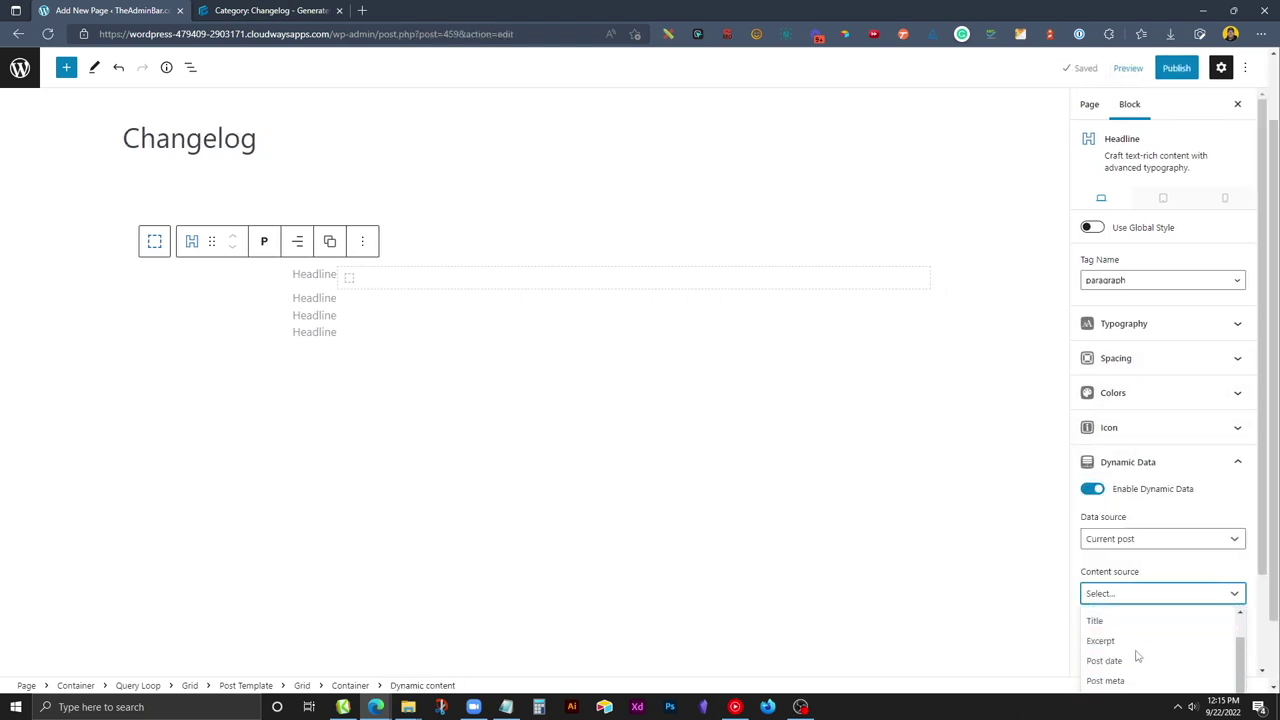
pyautogui.click(1127, 658)
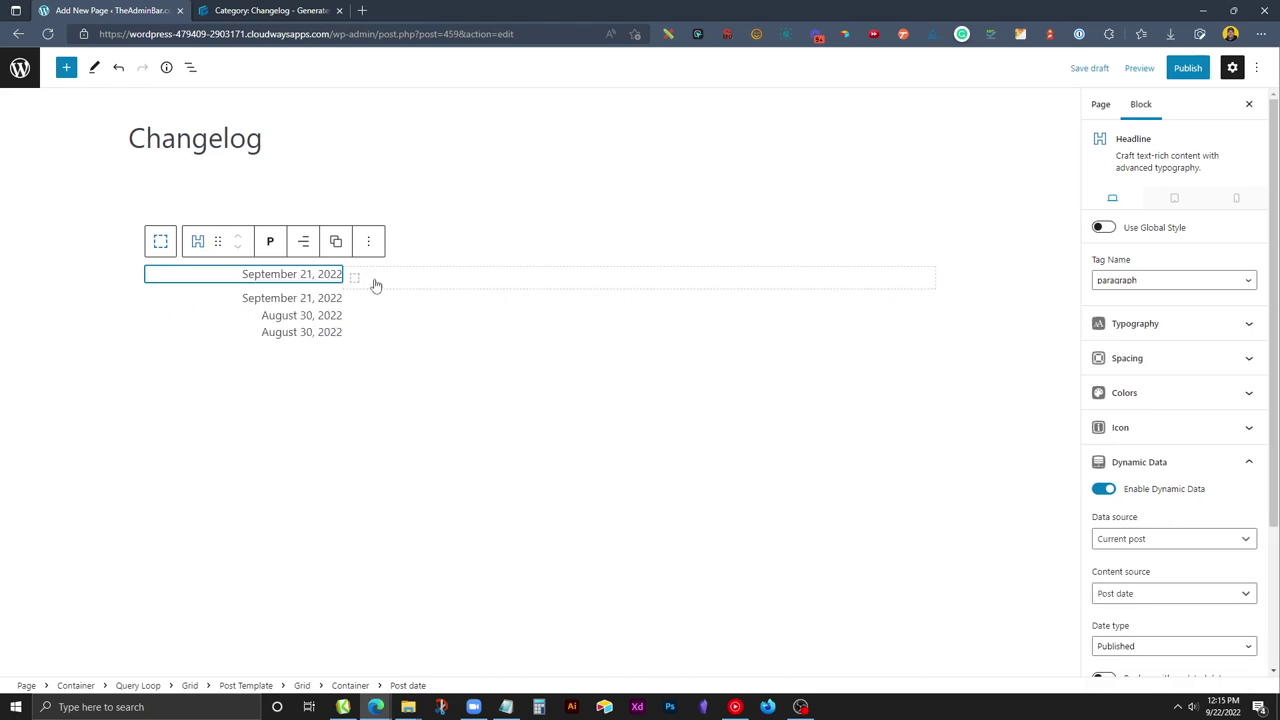
pyautogui.click(517, 285)
# - Insert a Headline in the right column with a 24 font size
pyautogui.click(533, 287)
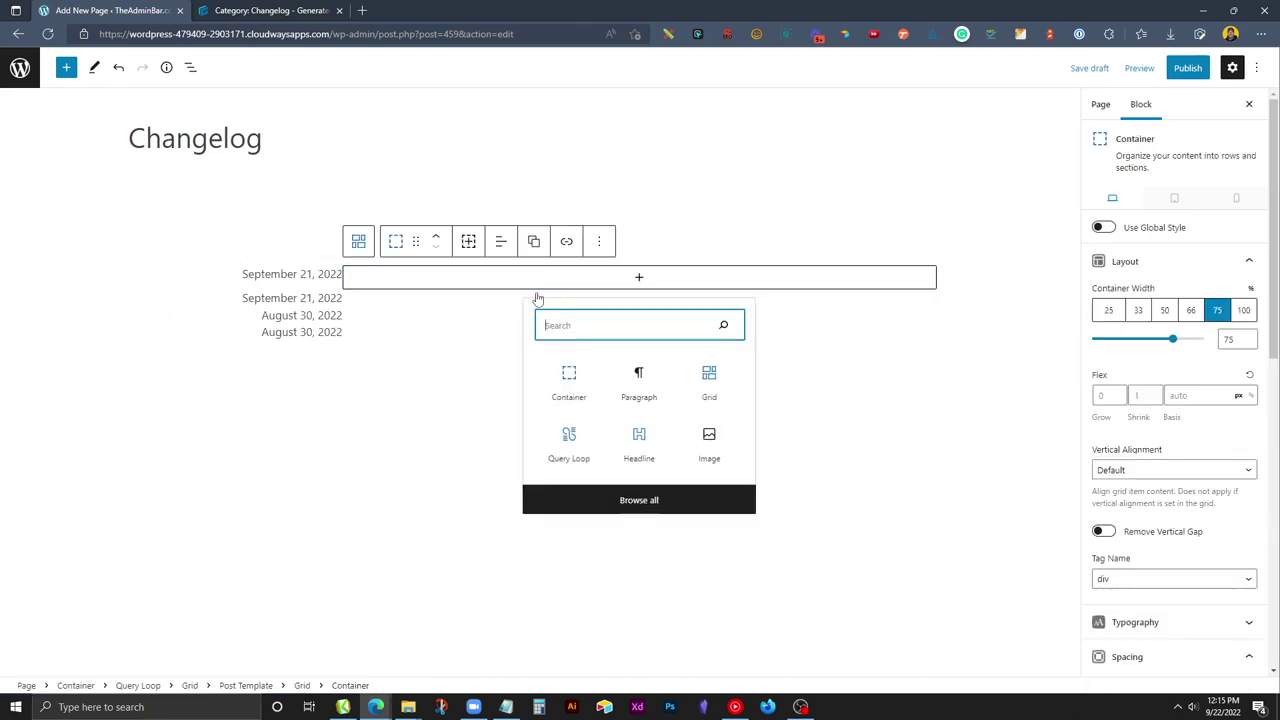
pyautogui.click(634, 424)
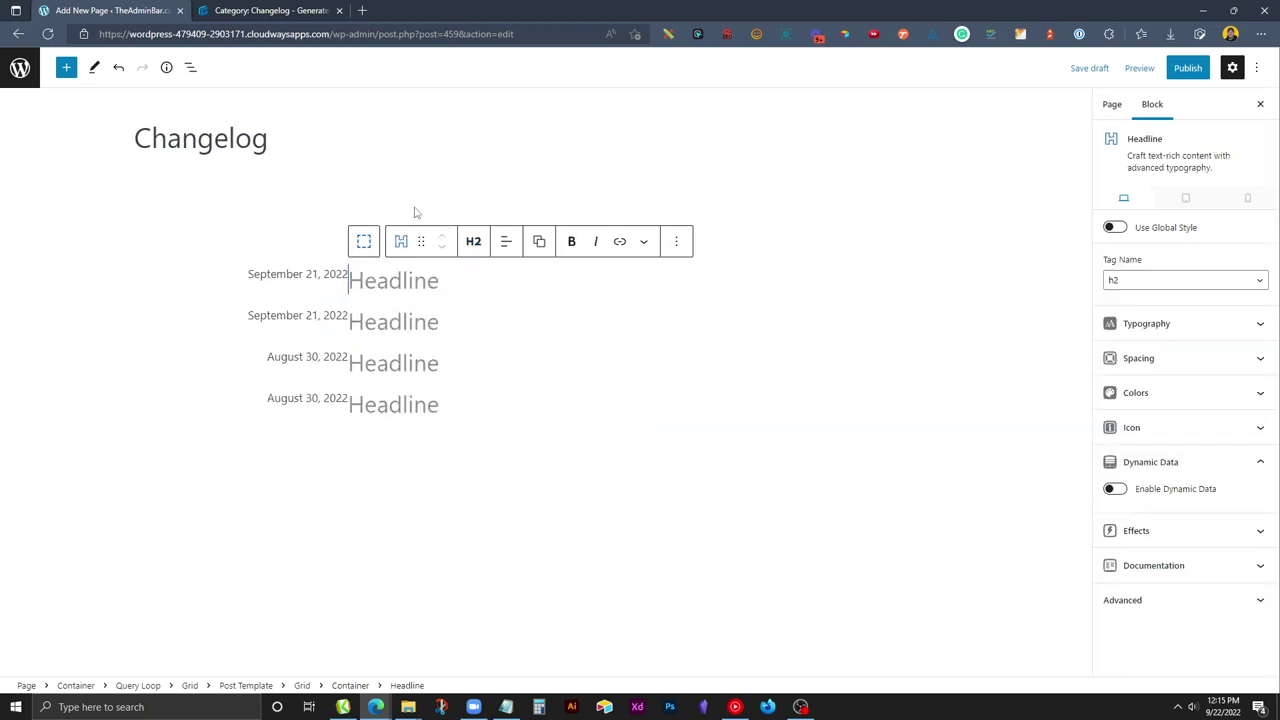
pyautogui.click(1125, 326)
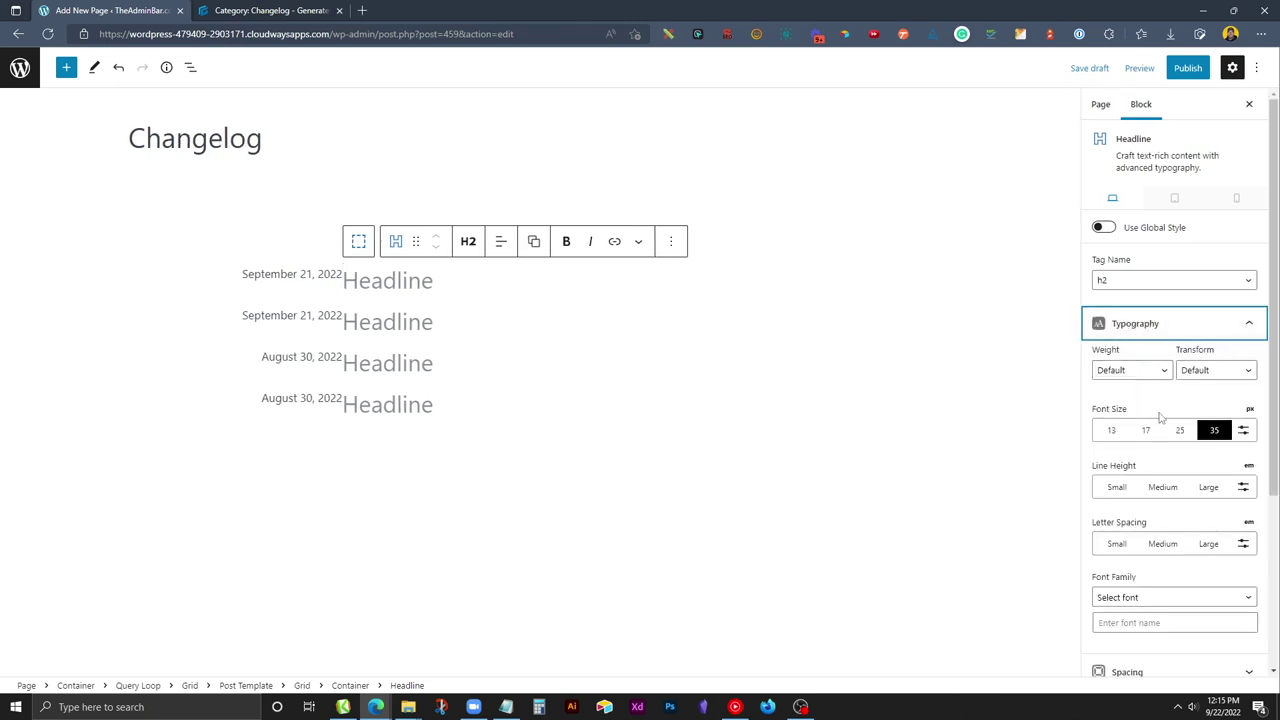
pyautogui.click(1243, 430)
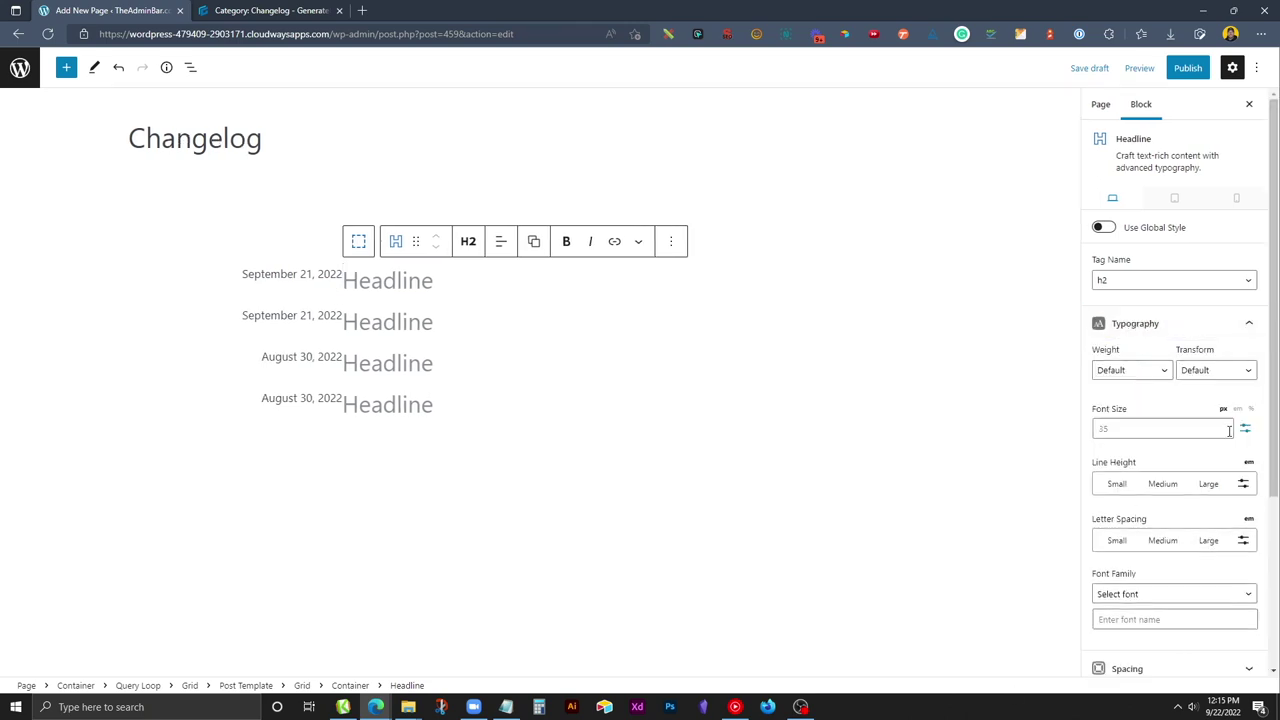
pyautogui.click(1229, 430)
pyautogui.write('24')
# - Make the headline show each post's title via Dynamic Data
pyautogui.scroll(-2, 1153, 605)
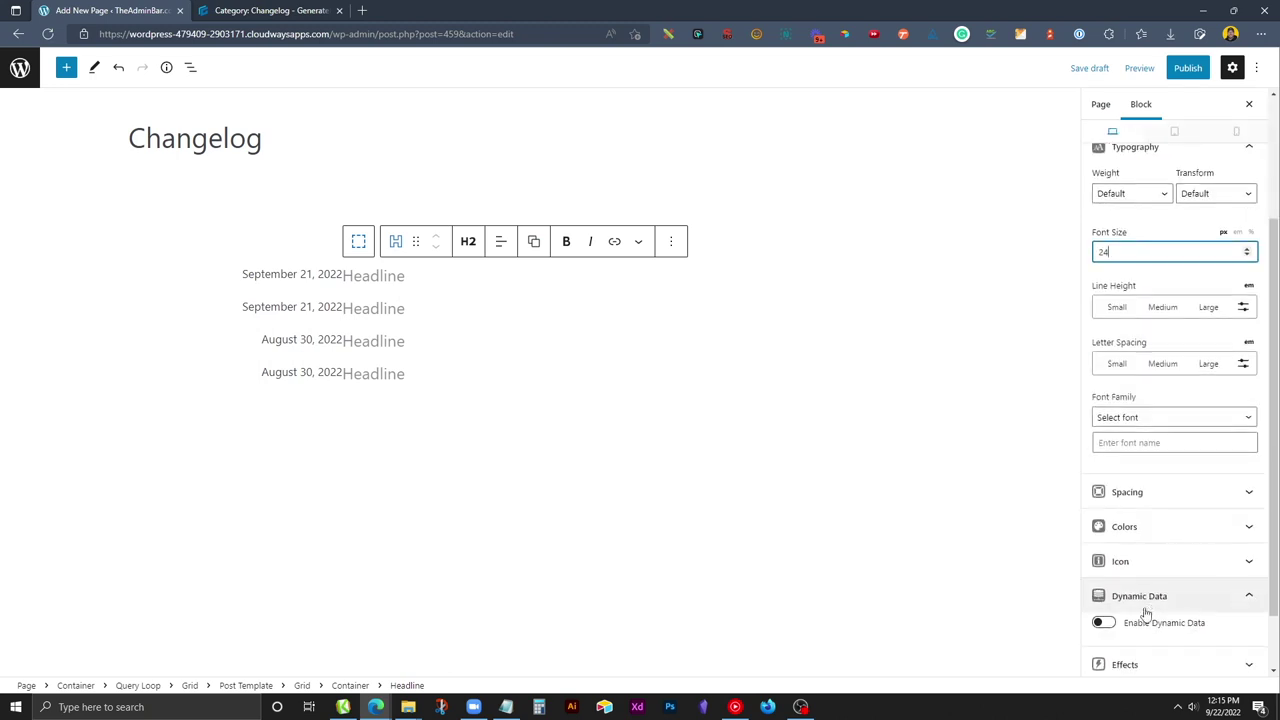
pyautogui.click(1101, 623)
pyautogui.scroll(-3, 1190, 610)
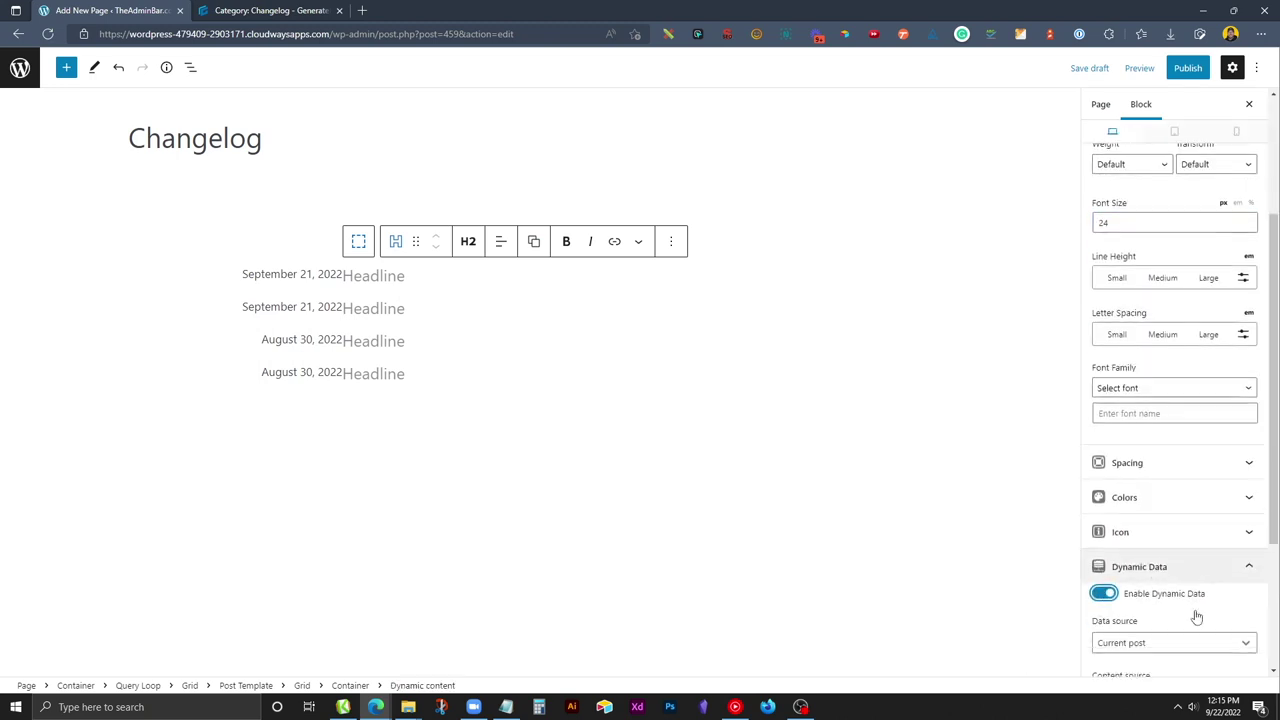
pyautogui.click(1137, 482)
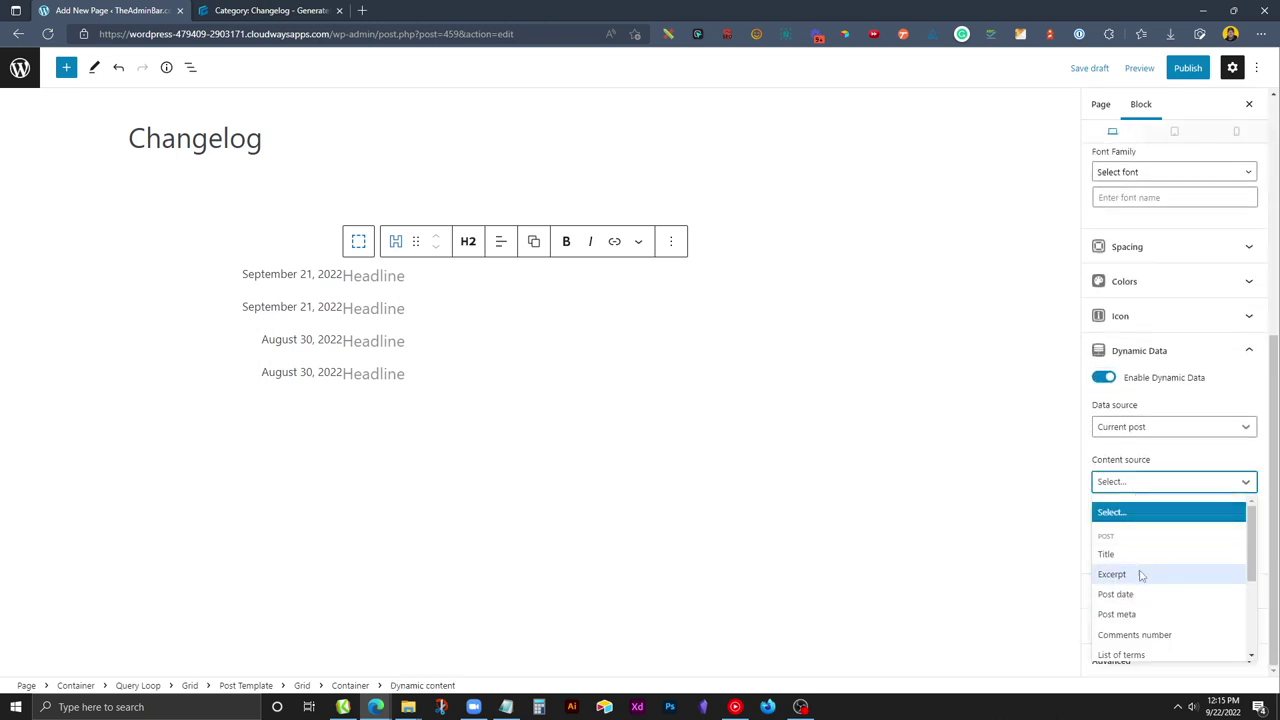
pyautogui.click(1137, 553)
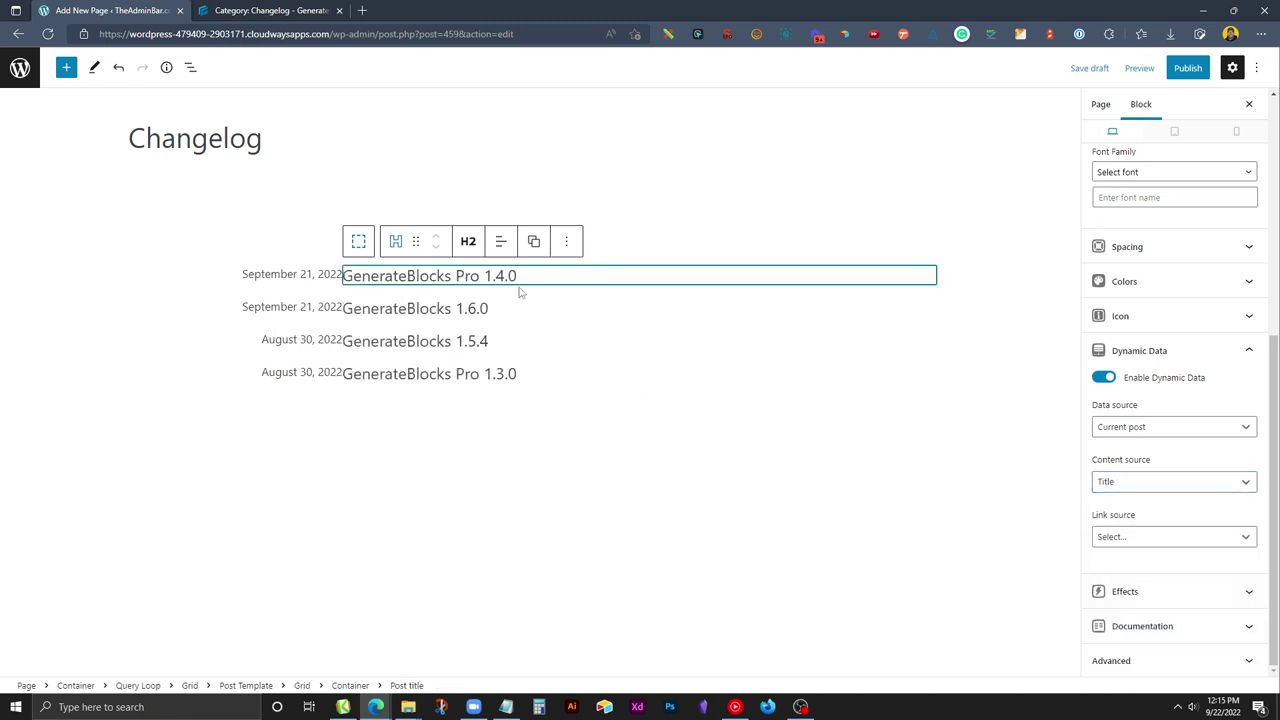
# - Add a new block after the title and search /cont for the content block
pyautogui.click(568, 243)
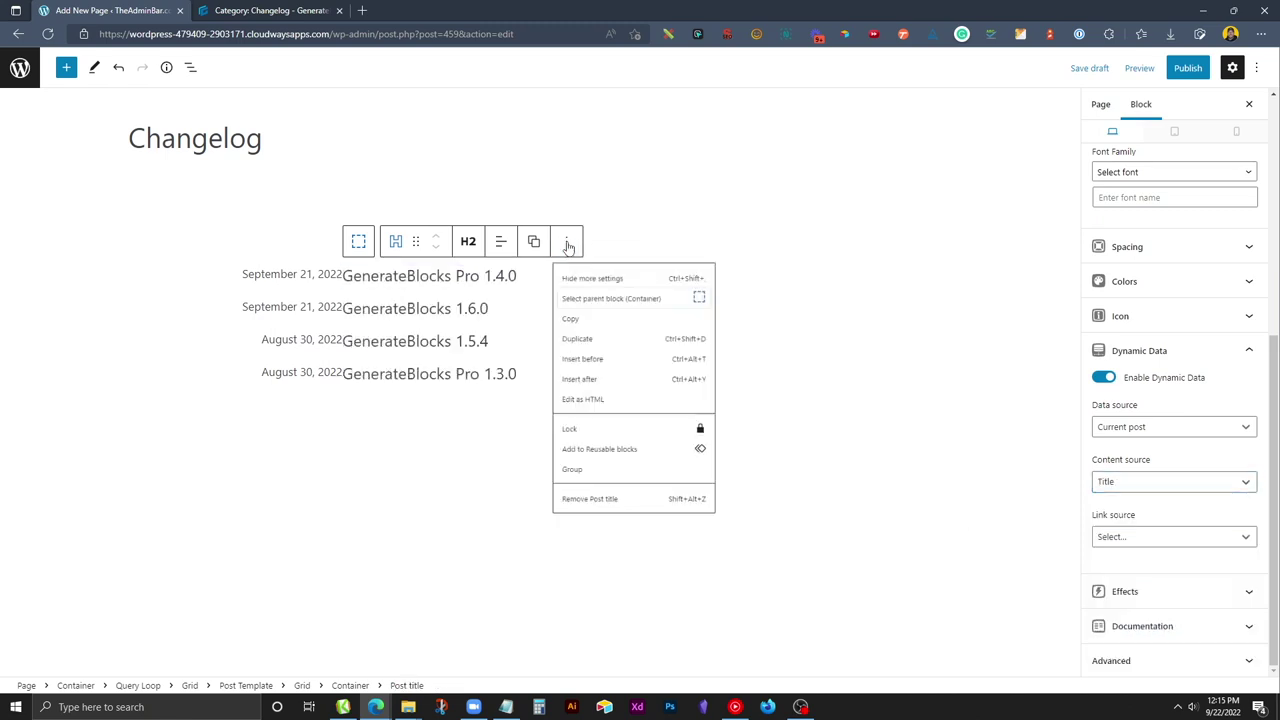
pyautogui.click(607, 408)
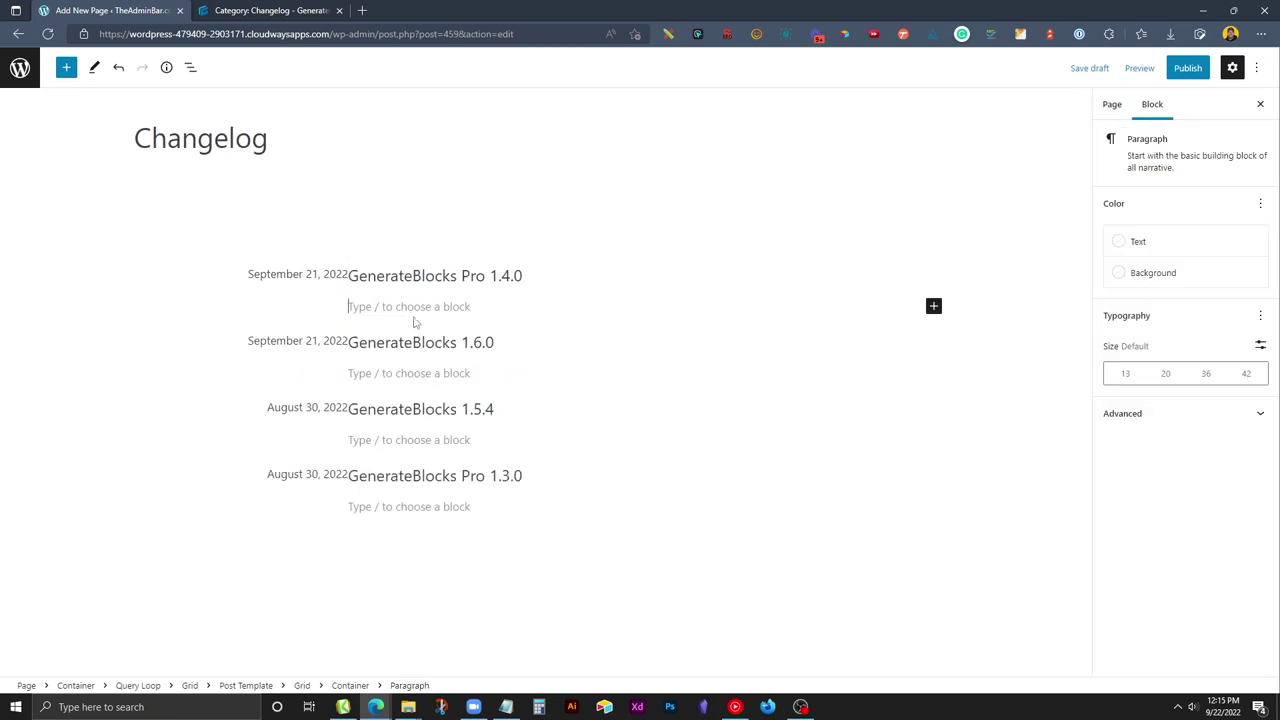
pyautogui.write('/cont')
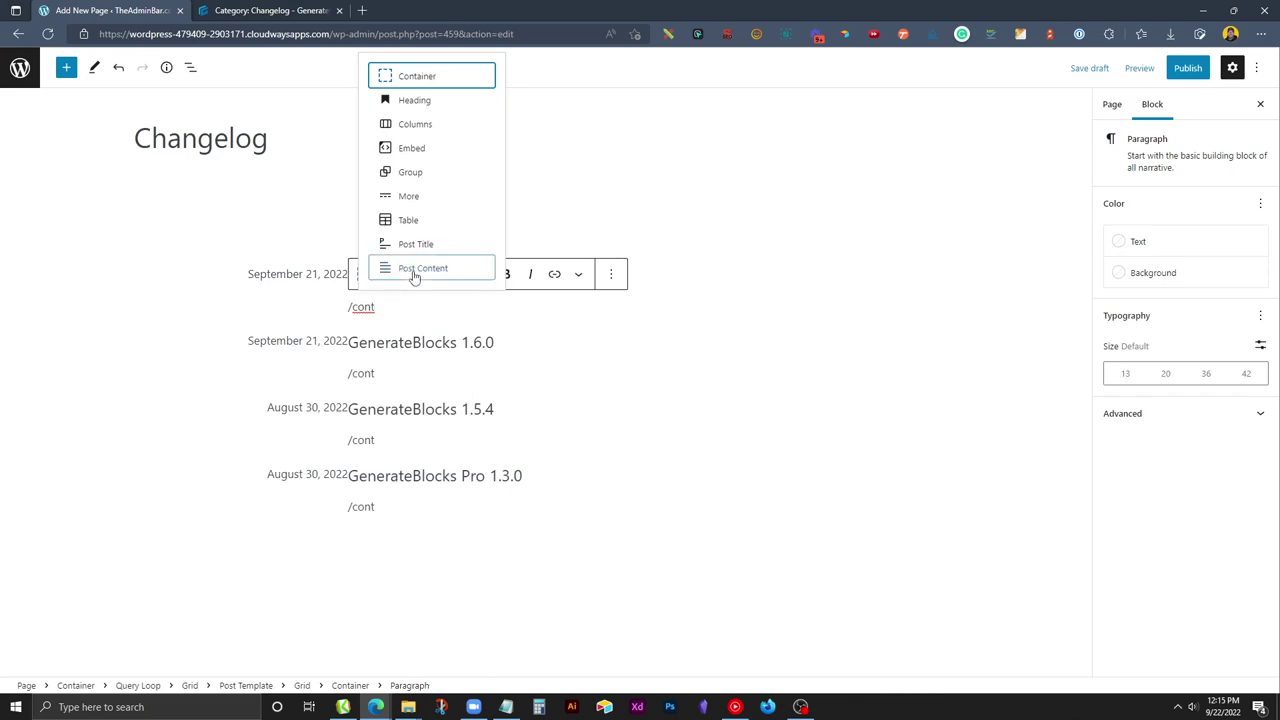
# - Insert a Post Content block beneath each title
pyautogui.click(412, 270)
pyautogui.scroll(-3, 470, 315)
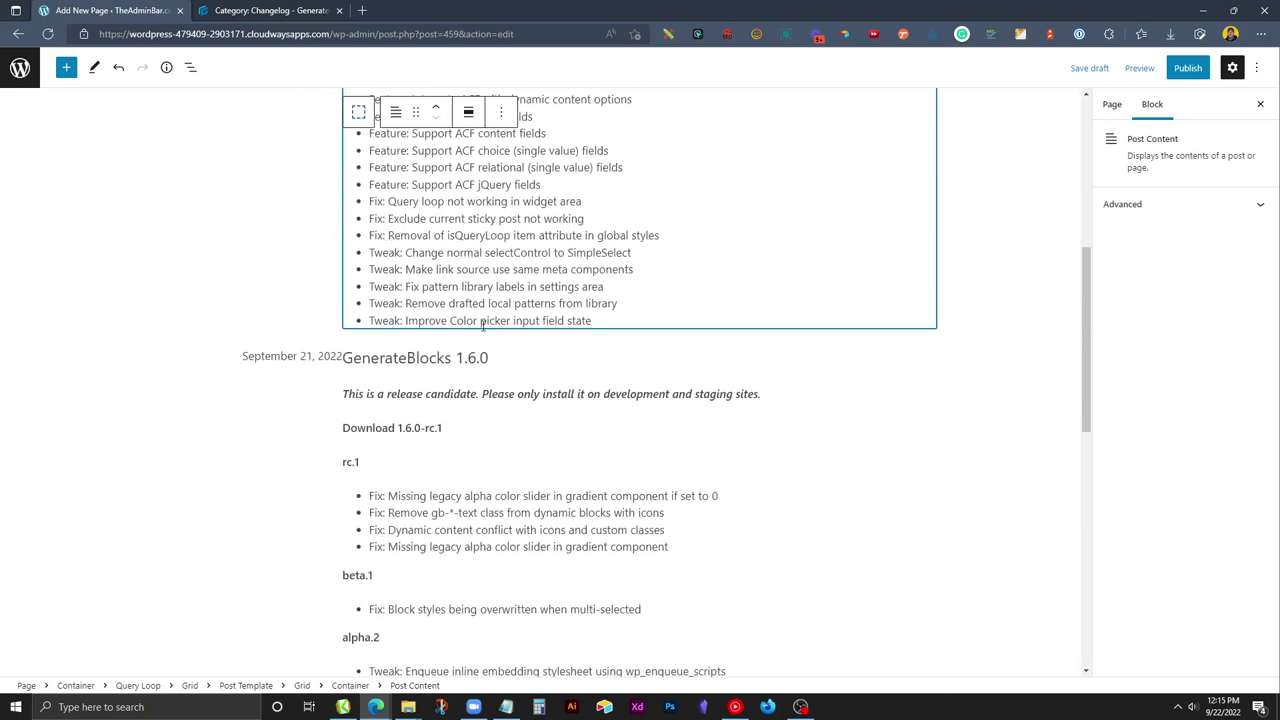
pyautogui.scroll(2, 482, 325)
pyautogui.scroll(3, 482, 325)
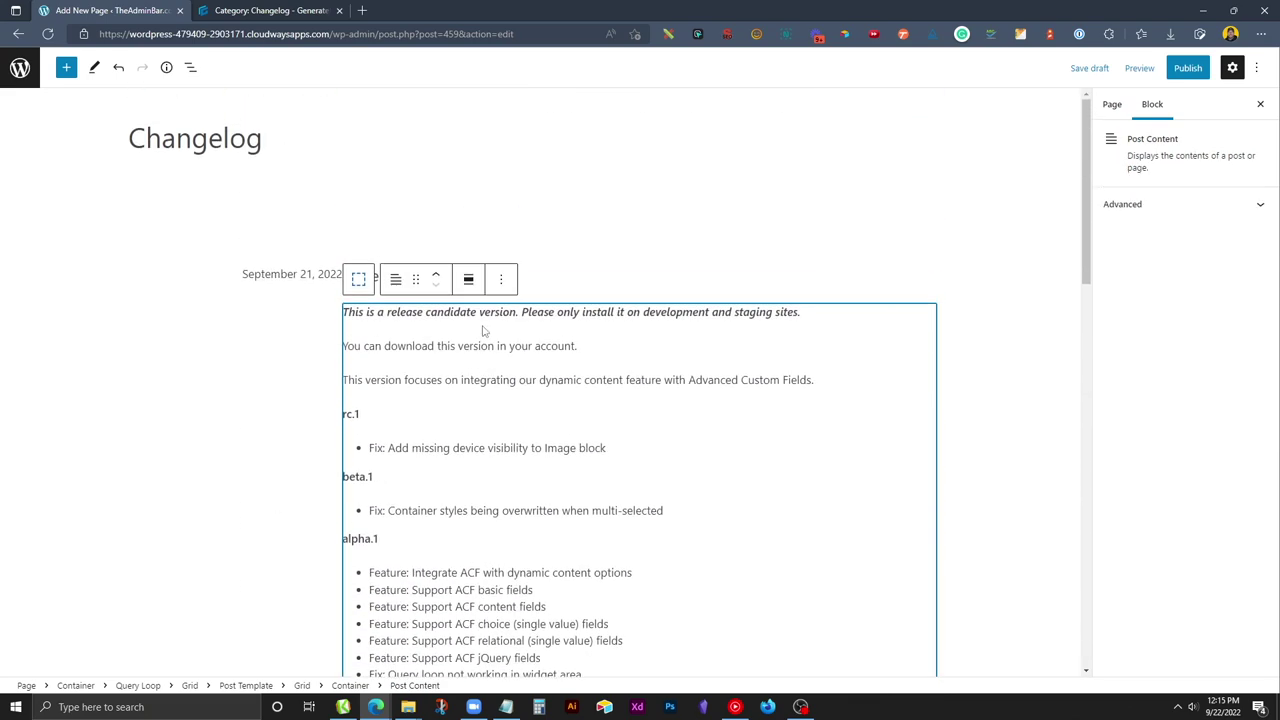
# - Select the 25% date column and open List View
pyautogui.click(628, 291)
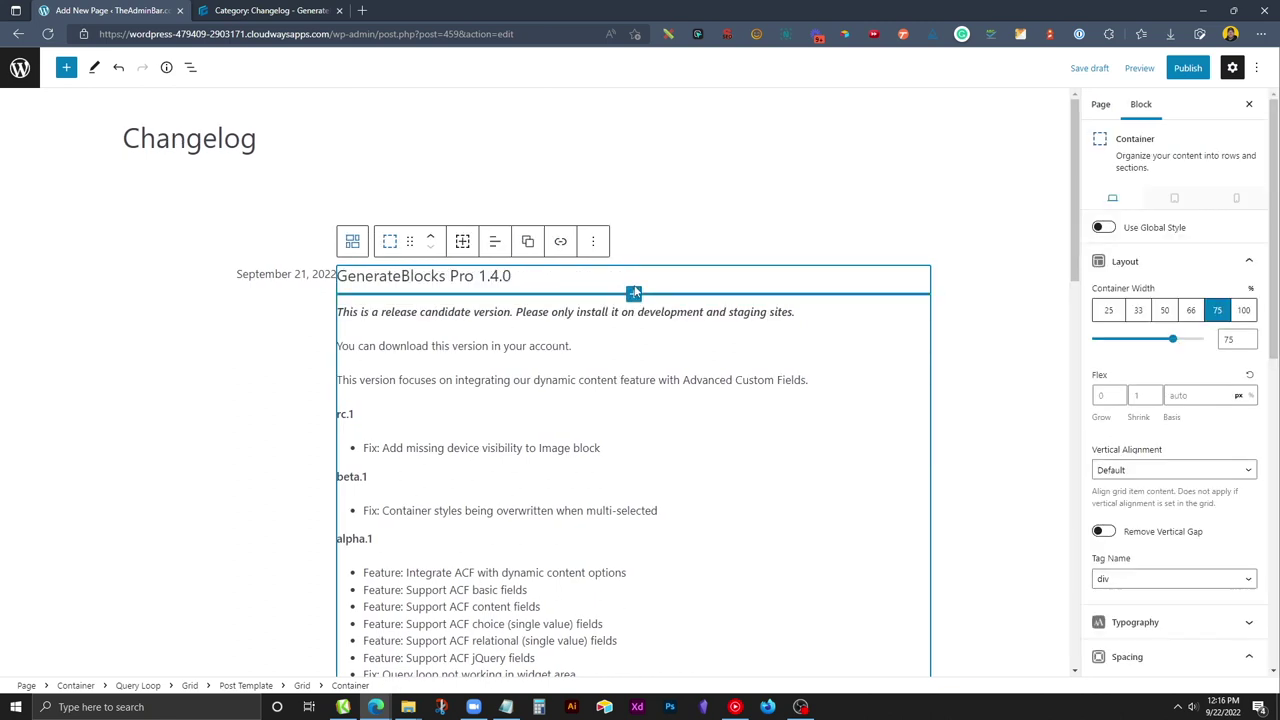
pyautogui.click(250, 274)
pyautogui.click(153, 241)
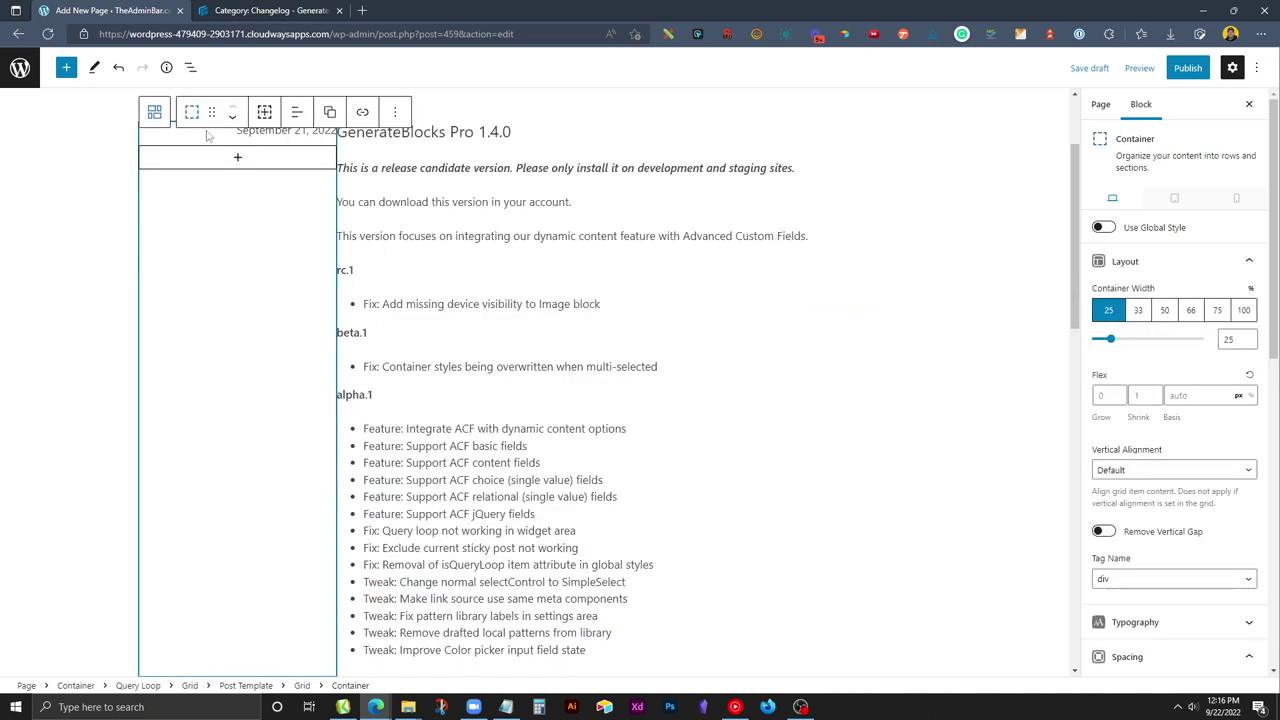
pyautogui.click(190, 67)
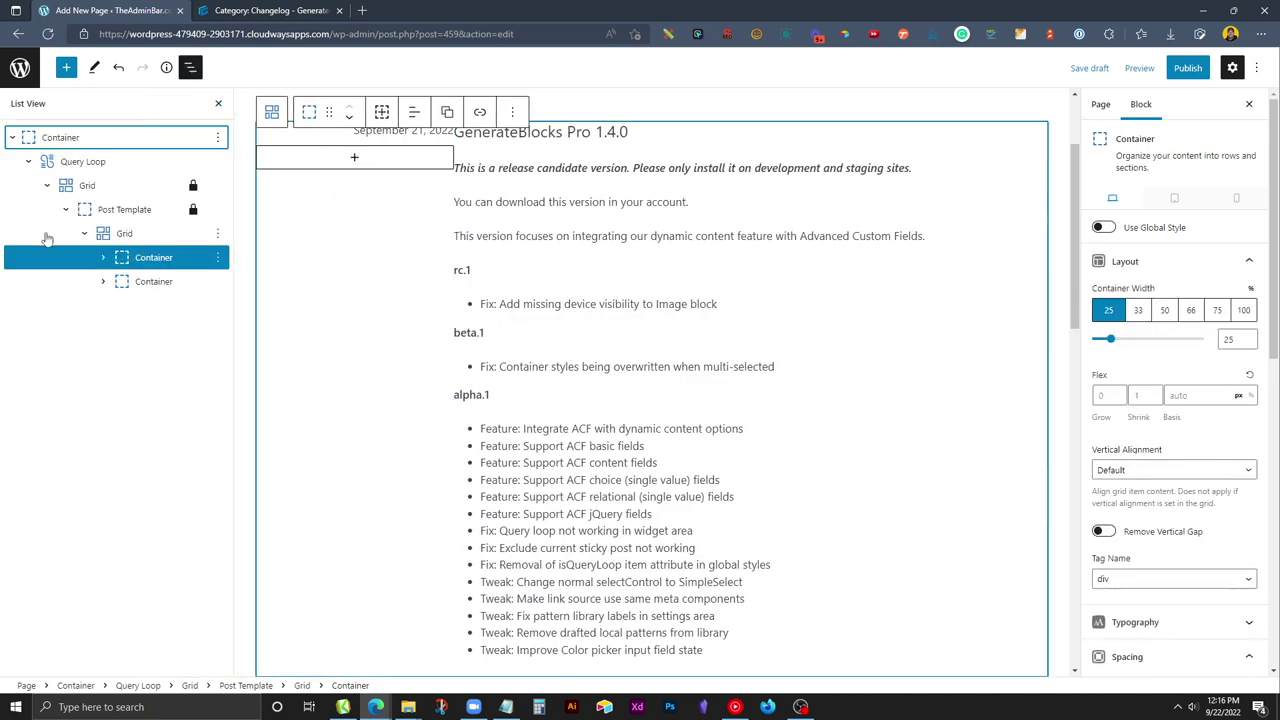
pyautogui.scroll(2, 400, 220)
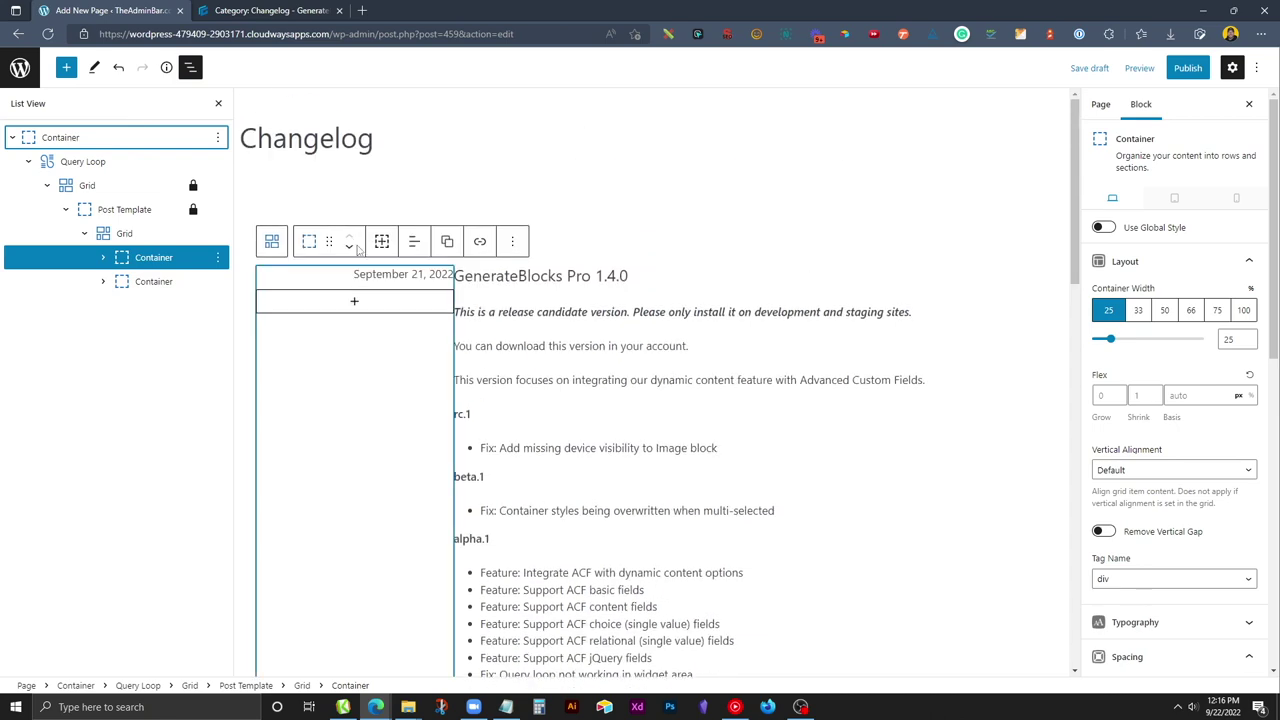
# - Set the grid column gap to 40 and give the date column 40px right padding
pyautogui.click(124, 233)
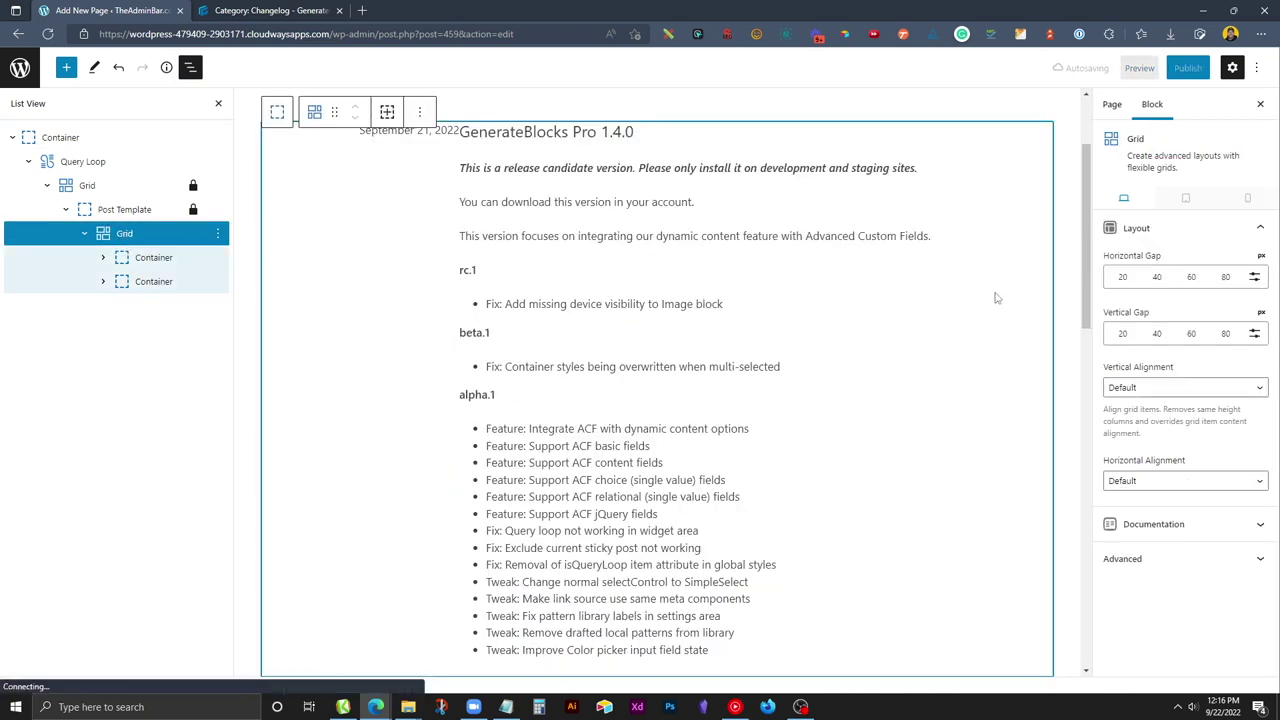
pyautogui.click(1157, 280)
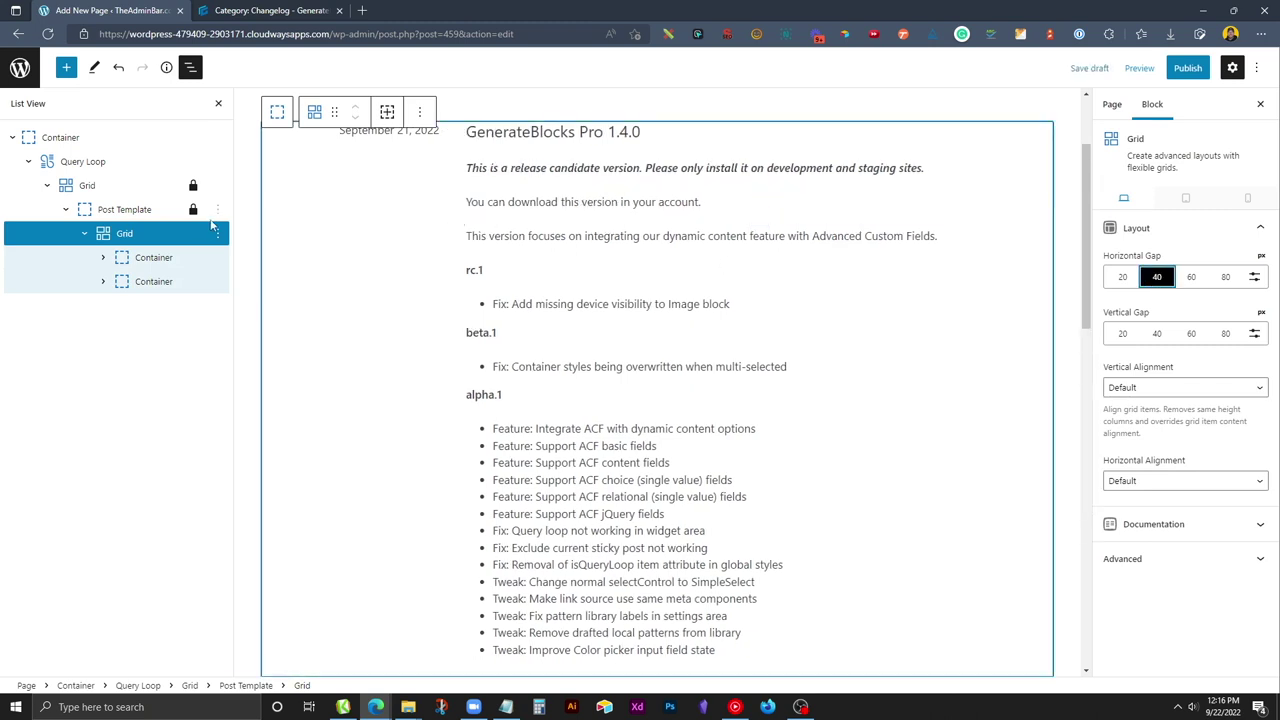
pyautogui.click(145, 257)
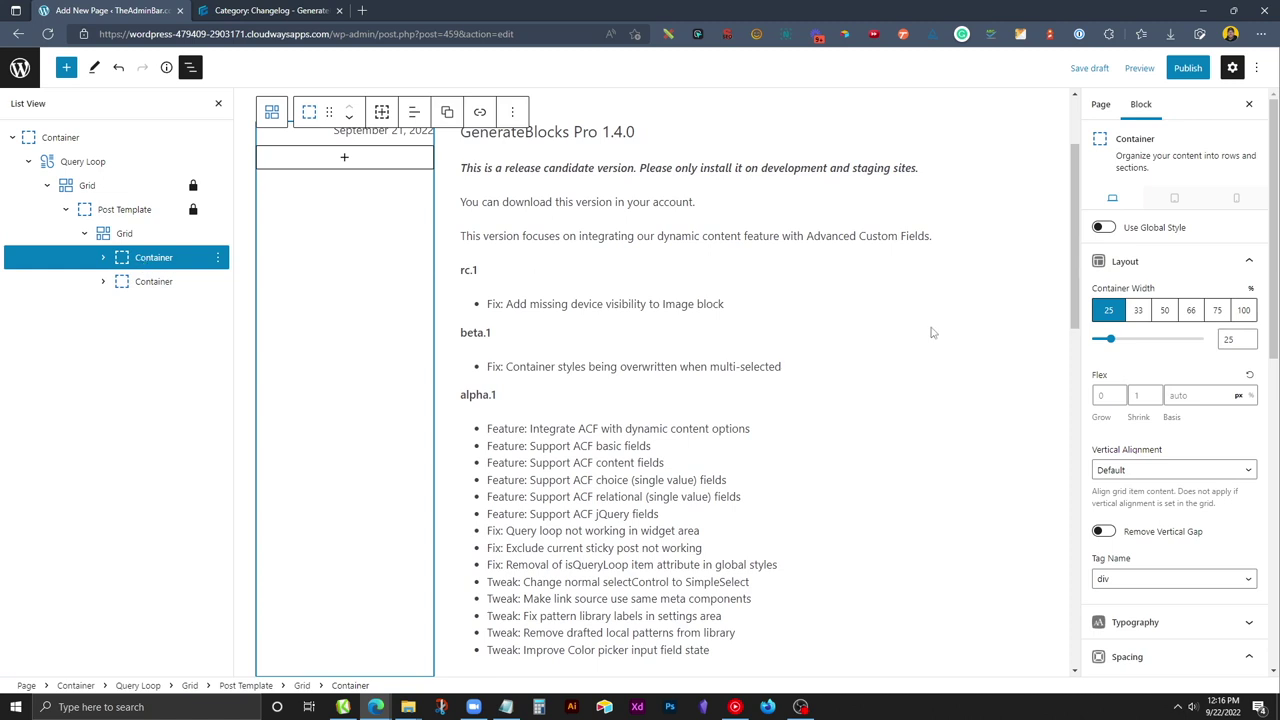
pyautogui.scroll(-1, 1156, 585)
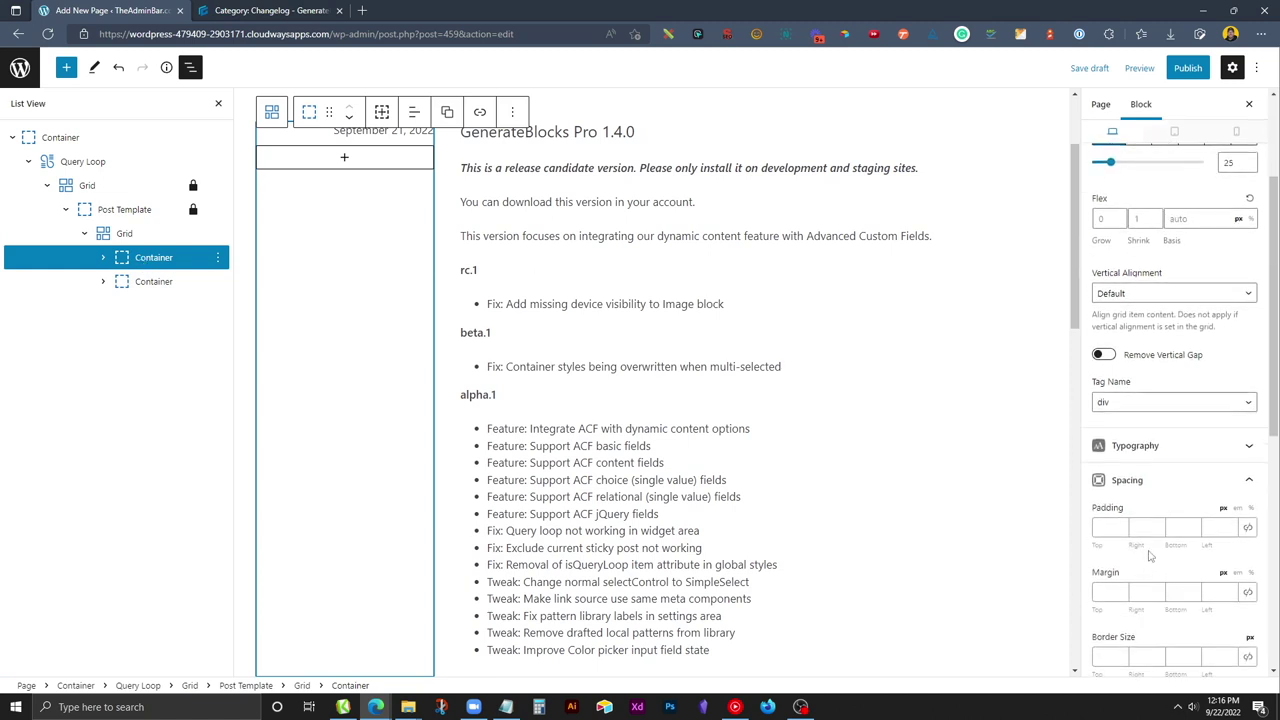
pyautogui.click(1142, 528)
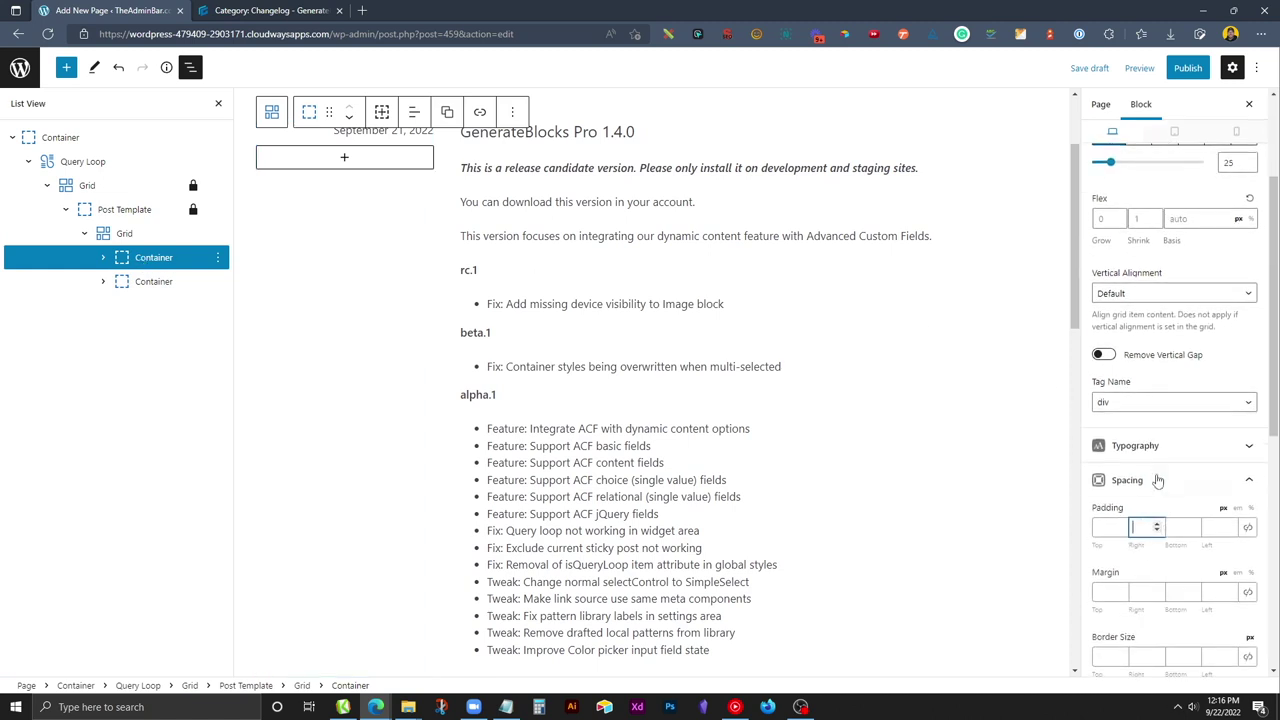
pyautogui.write('40')
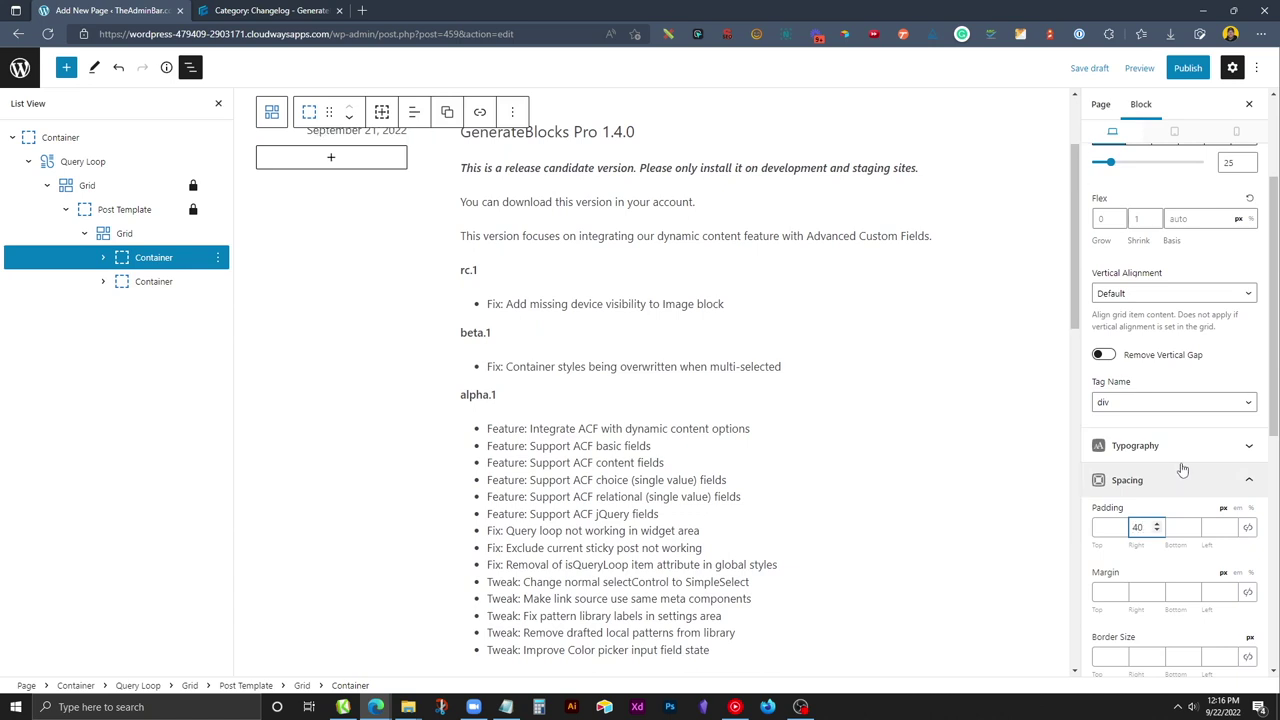
# - Give the date column a 1px grey right border as the divider
pyautogui.scroll(1, 1170, 475)
pyautogui.scroll(-3, 1178, 472)
pyautogui.scroll(-1, 1180, 468)
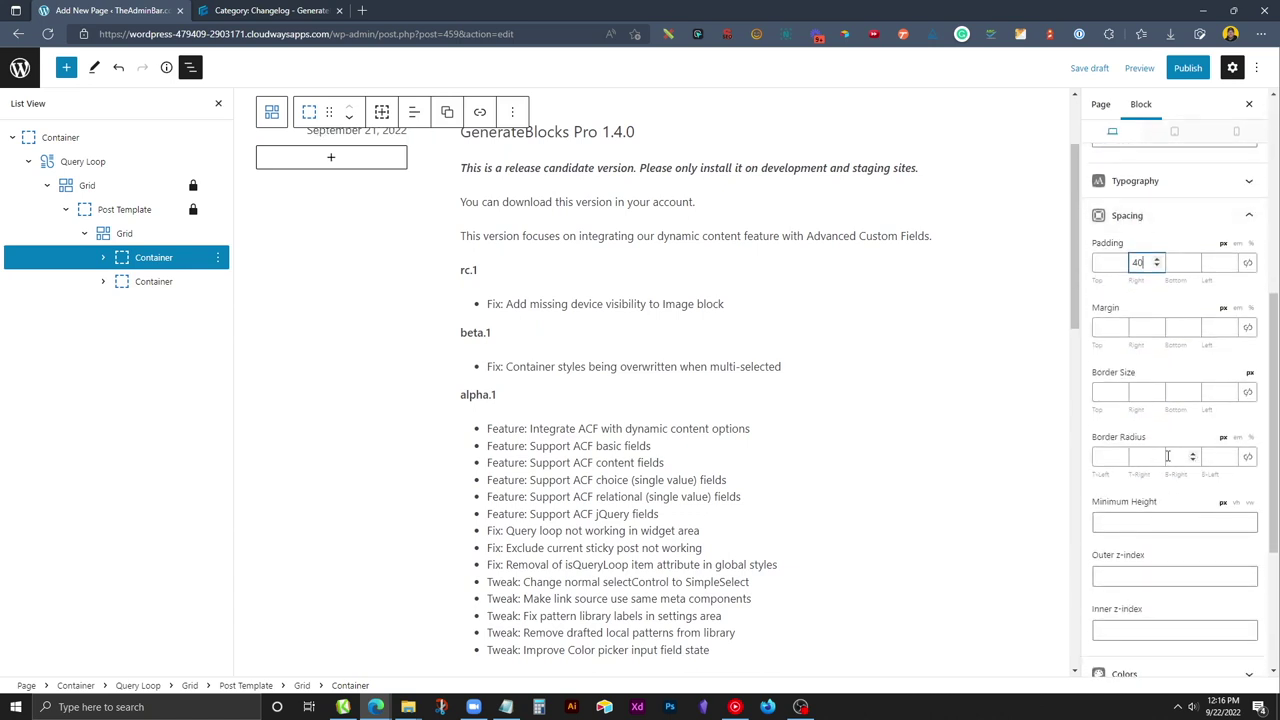
pyautogui.click(1150, 391)
pyautogui.write('1')
pyautogui.scroll(2, 1176, 485)
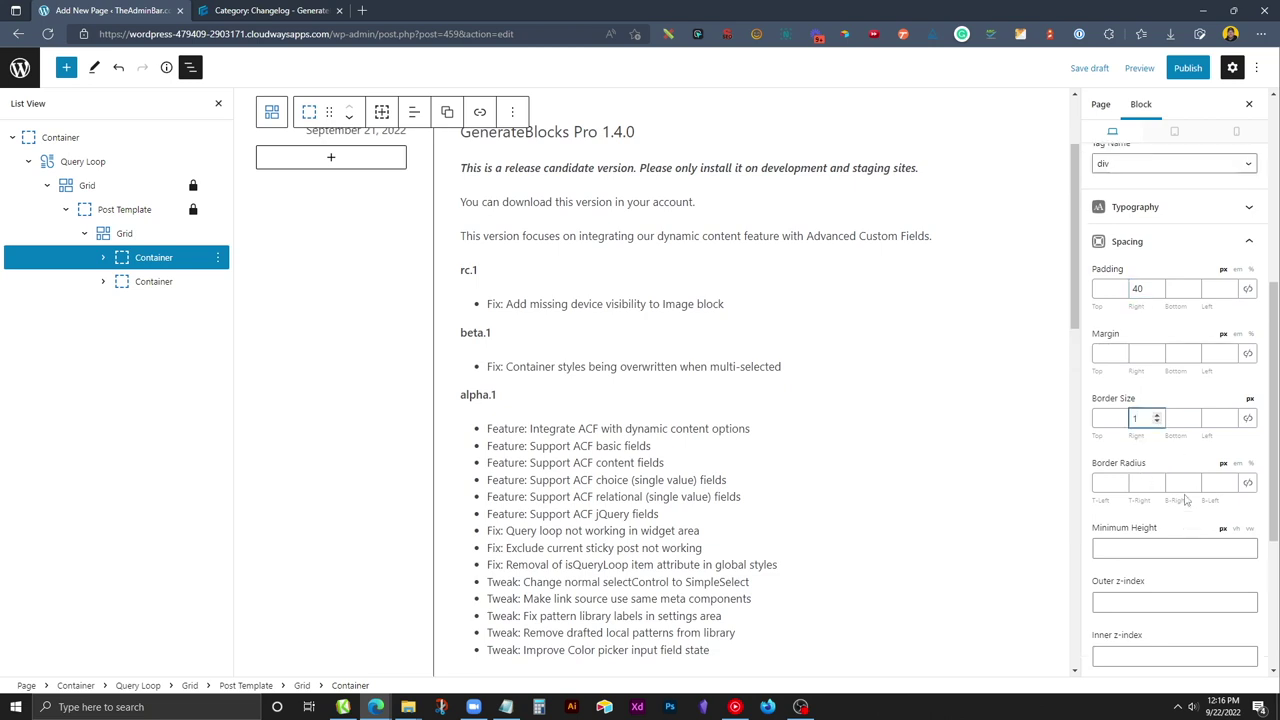
pyautogui.scroll(-4, 1180, 505)
pyautogui.click(1174, 497)
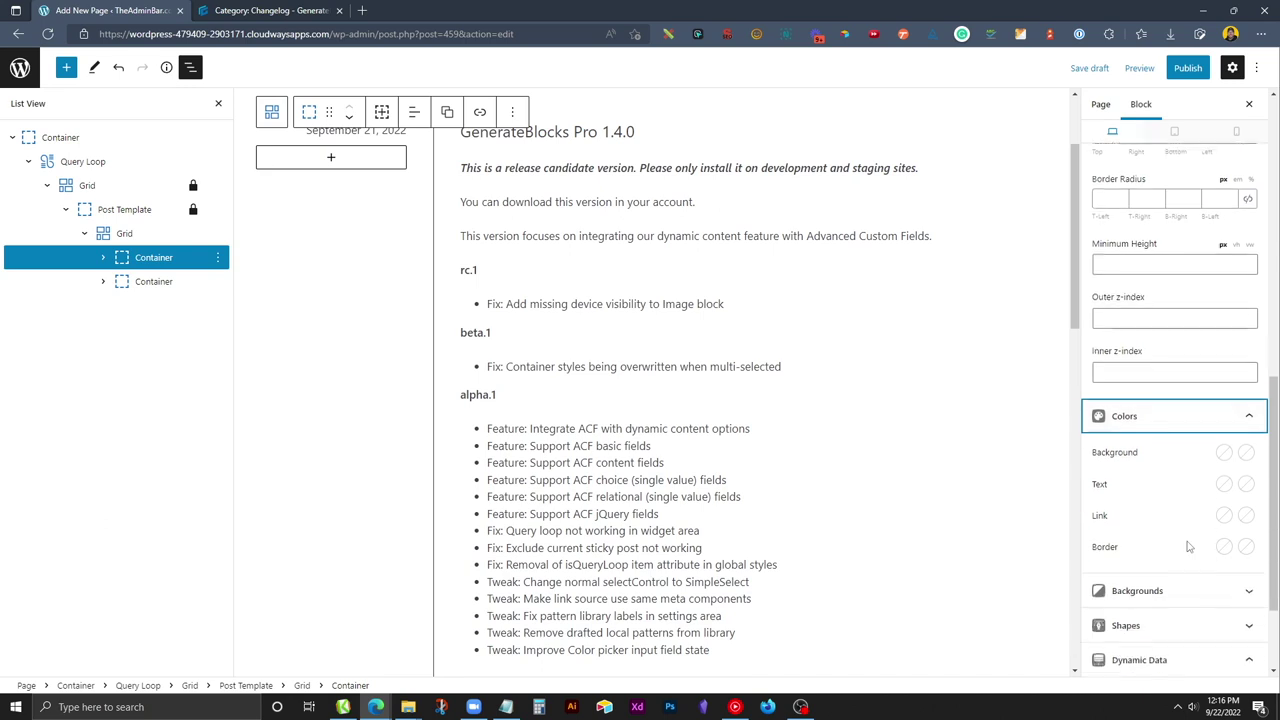
pyautogui.click(1226, 539)
pyautogui.click(1110, 505)
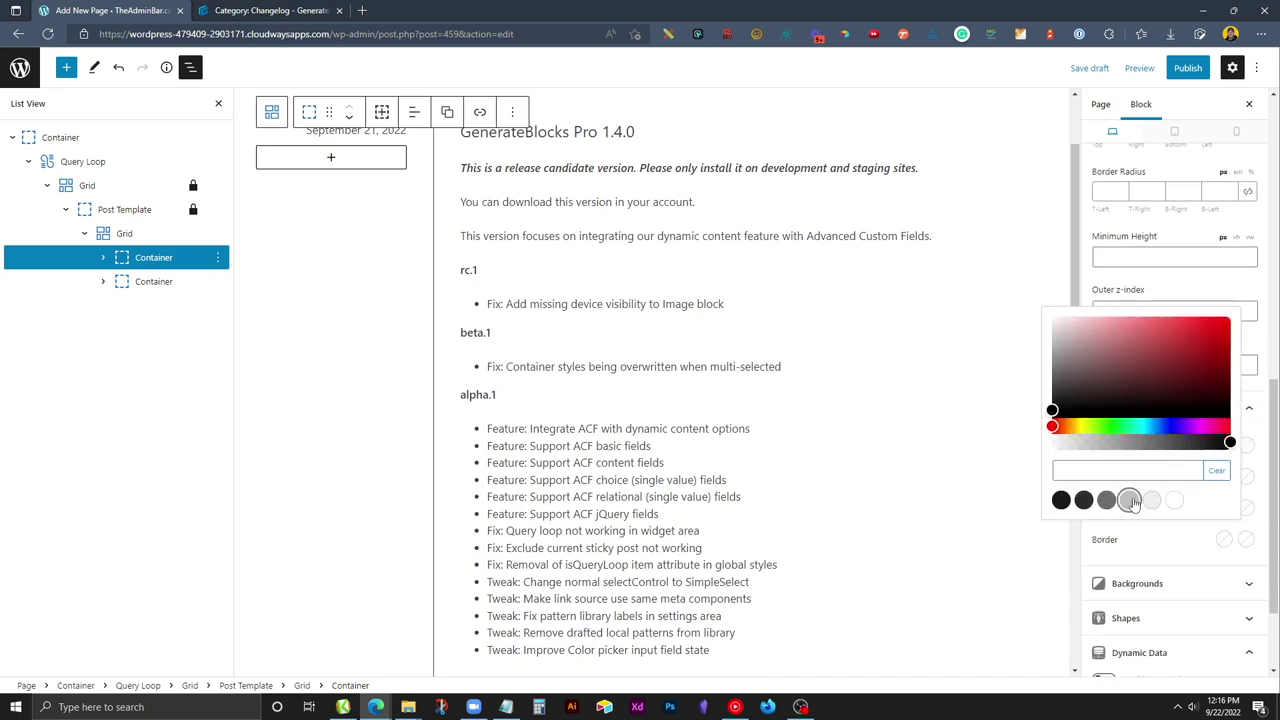
pyautogui.click(575, 232)
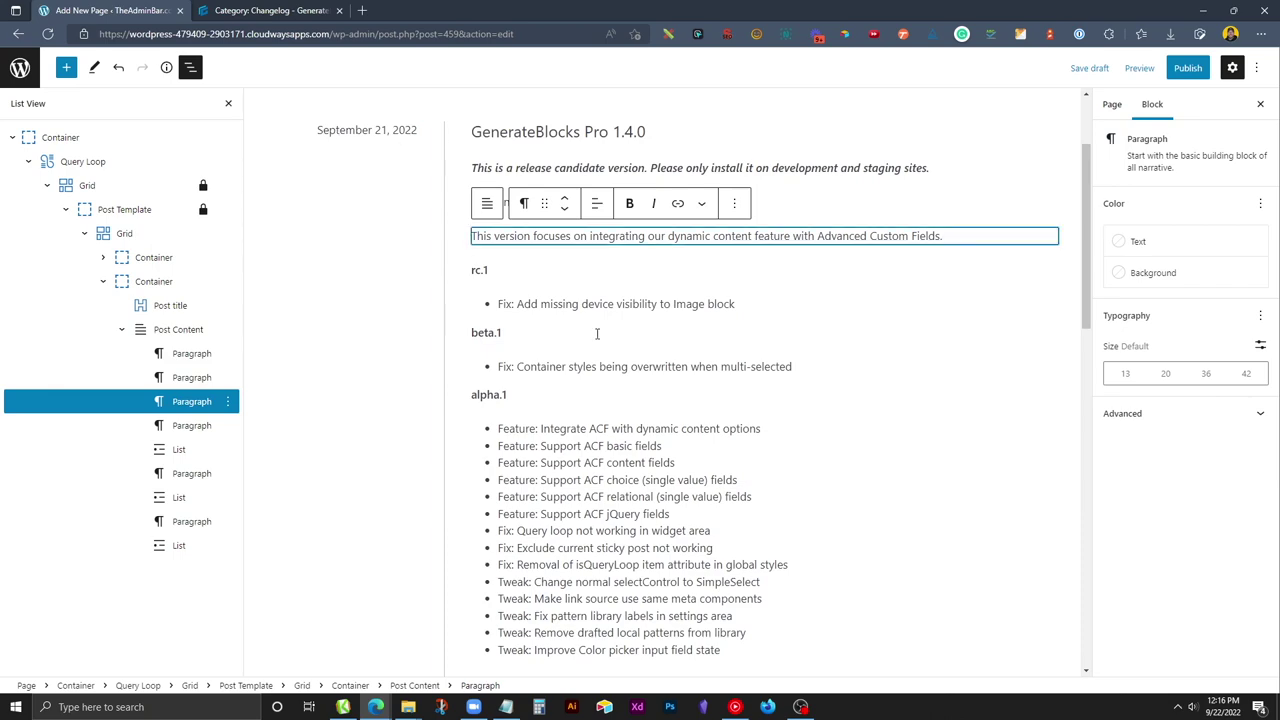
pyautogui.scroll(-6, 491, 417)
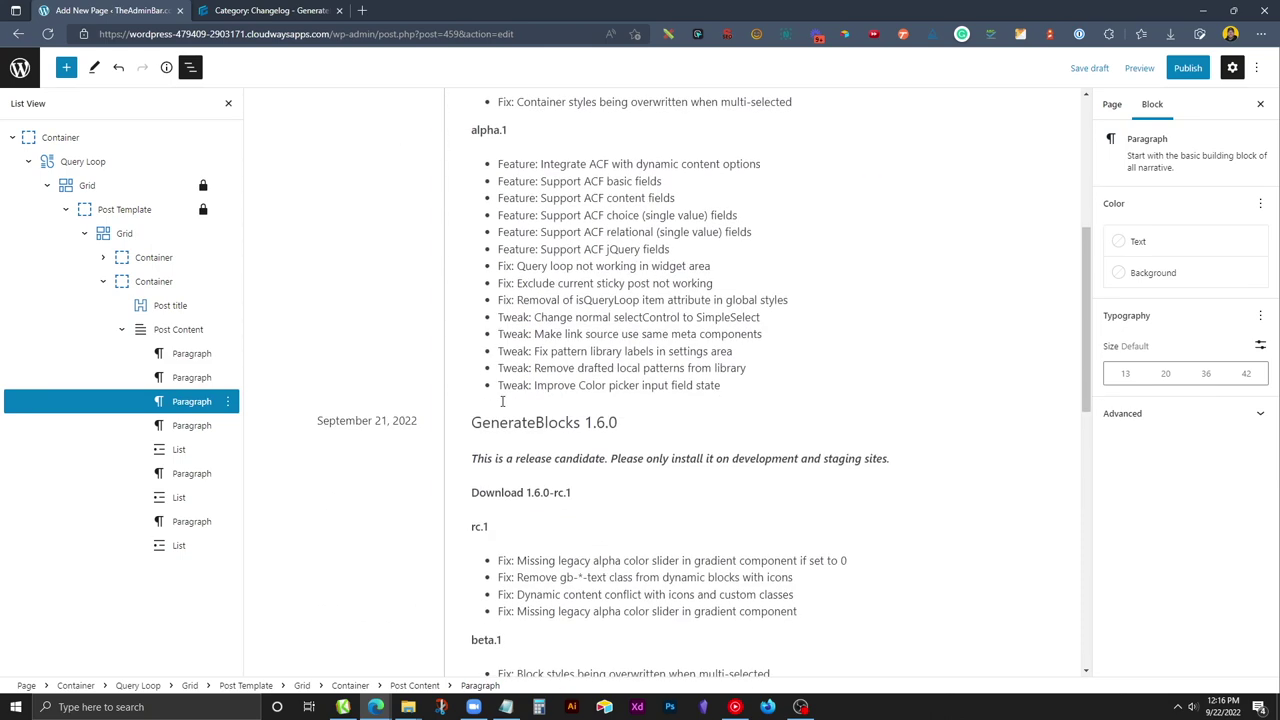
pyautogui.scroll(7, 502, 401)
pyautogui.scroll(2, 502, 401)
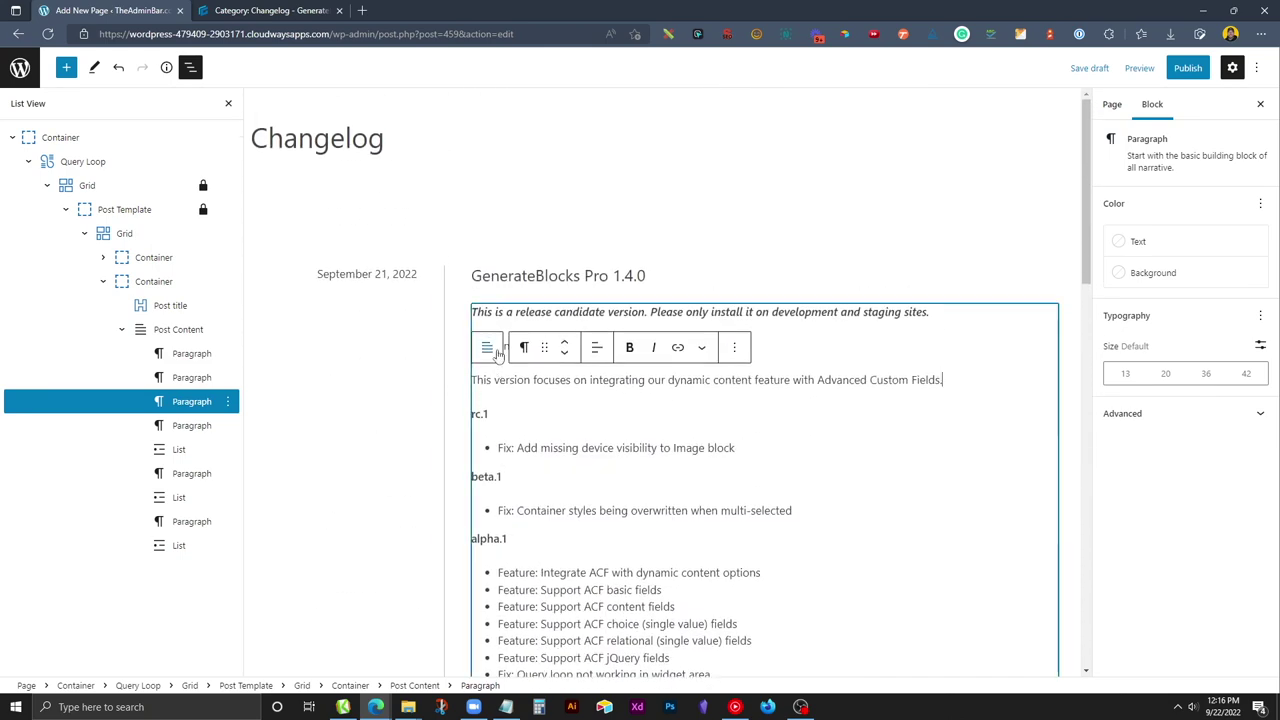
# - Set the post title headline's top margin to -2
pyautogui.click(500, 290)
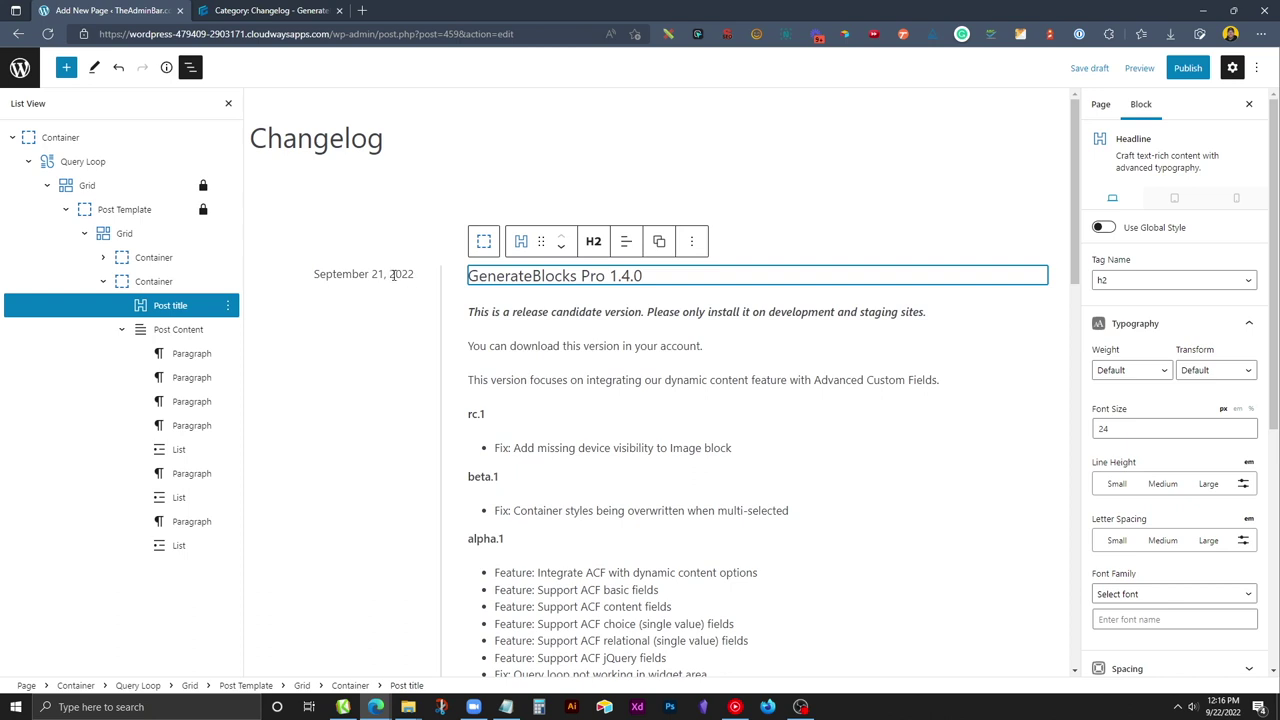
pyautogui.scroll(-3, 1170, 480)
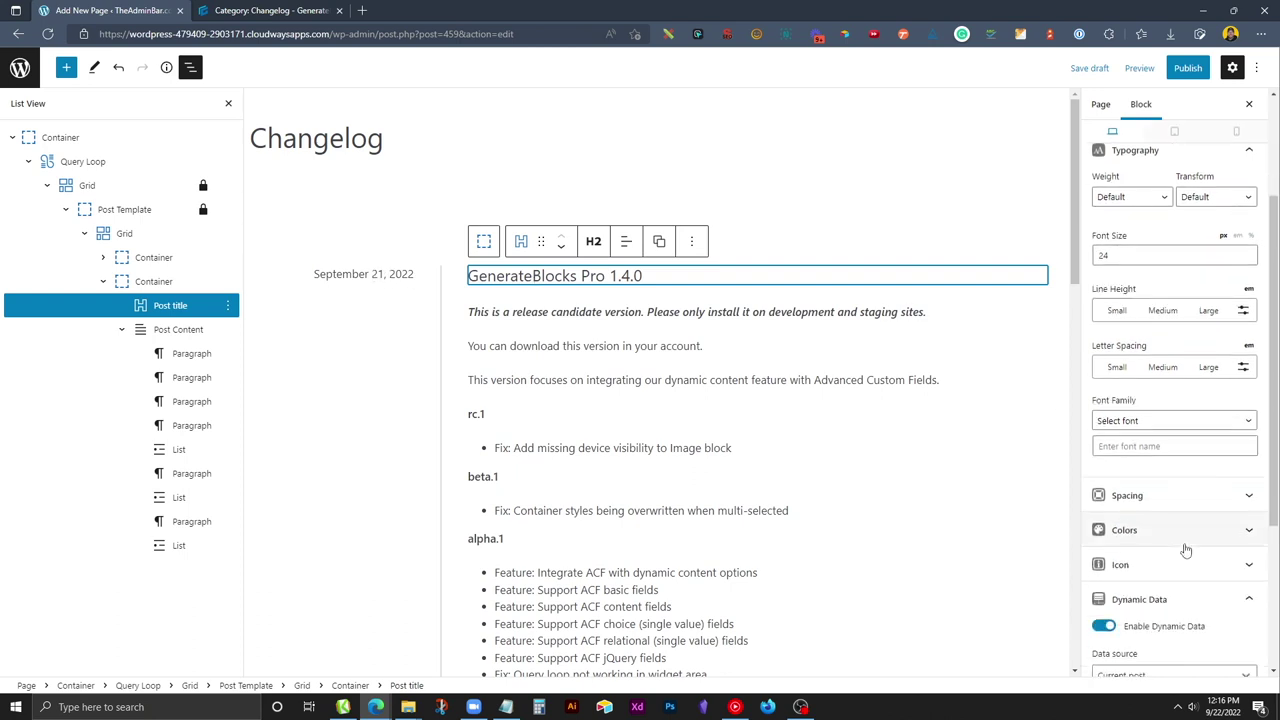
pyautogui.click(1127, 489)
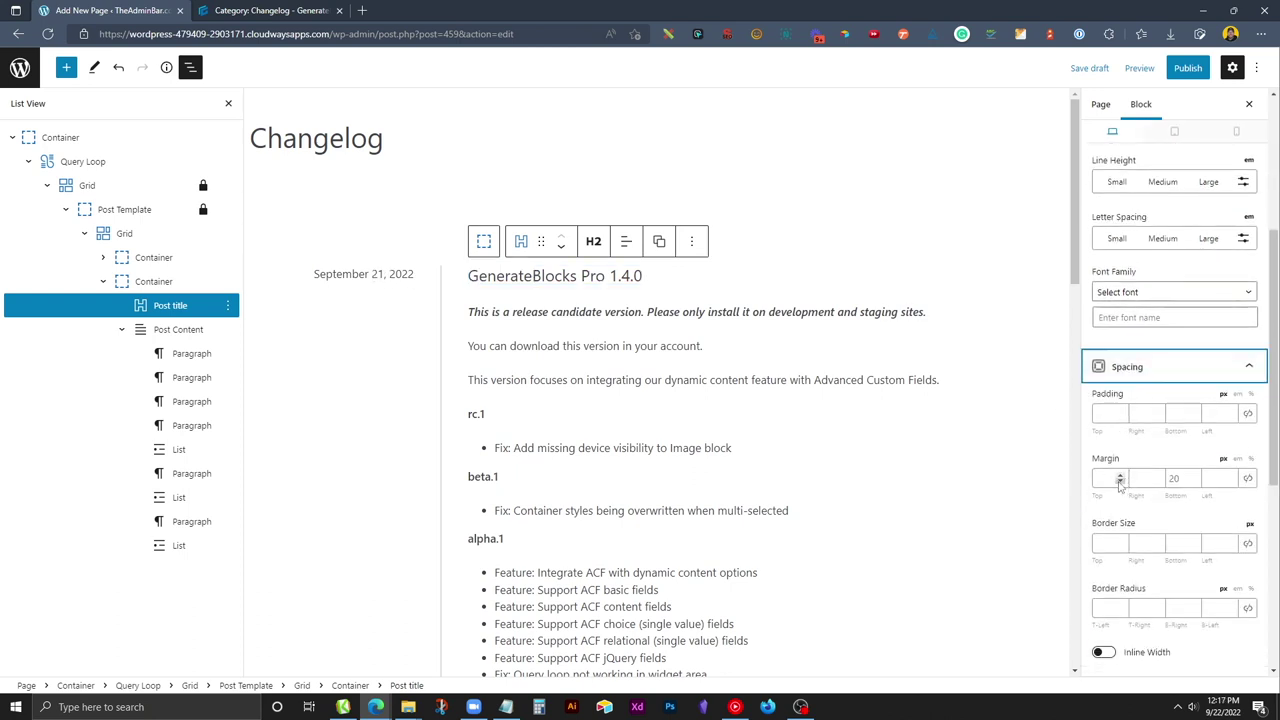
pyautogui.click(1120, 482)
pyautogui.click(1120, 482)
pyautogui.click(1120, 482)
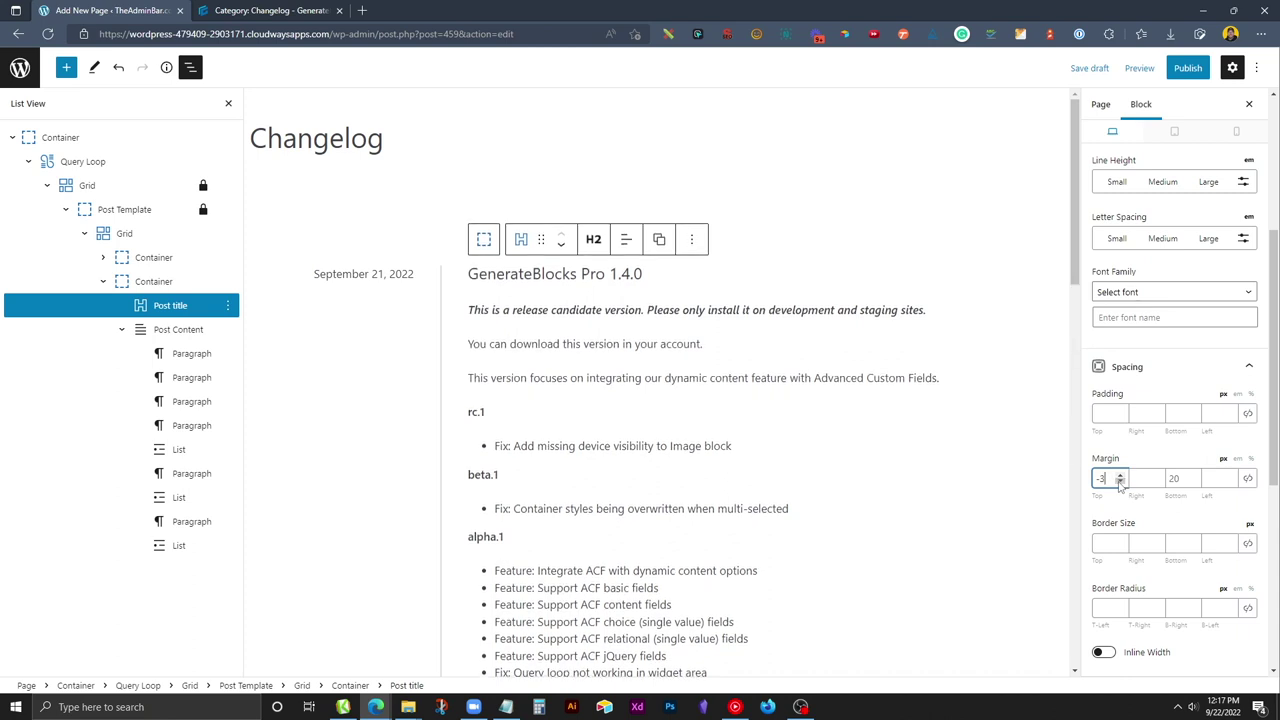
pyautogui.click(1120, 475)
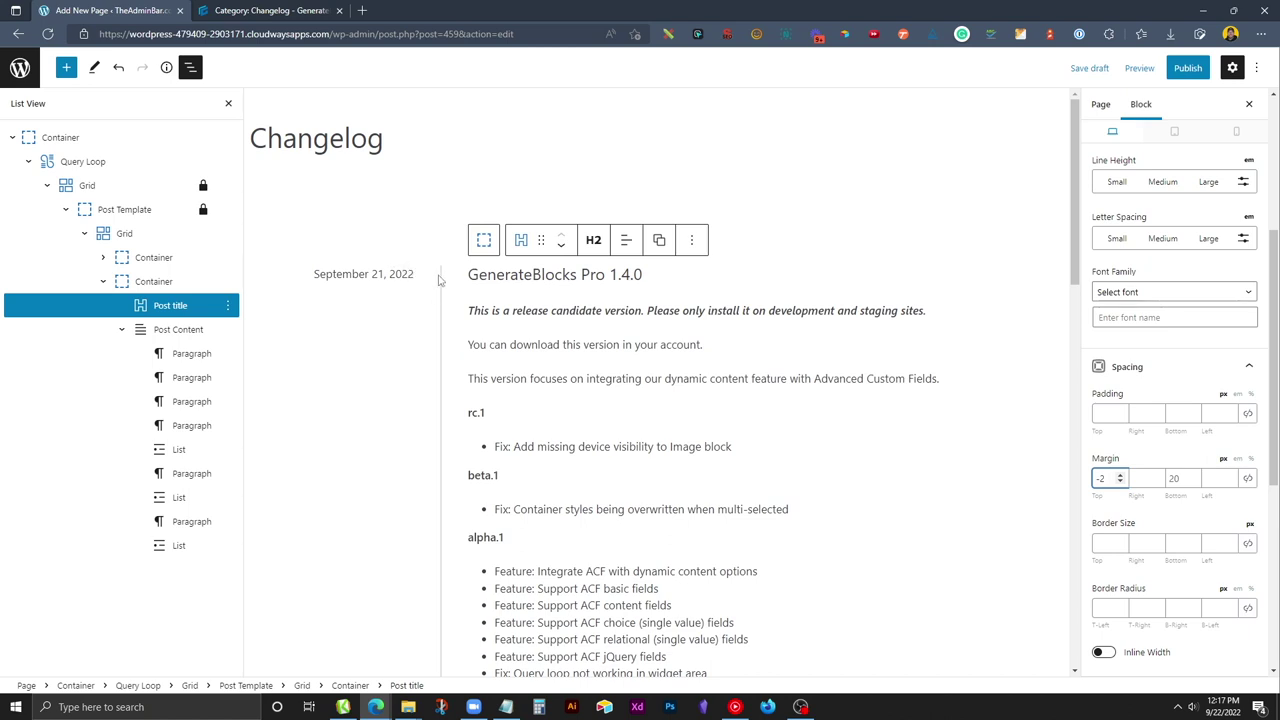
pyautogui.click(488, 277)
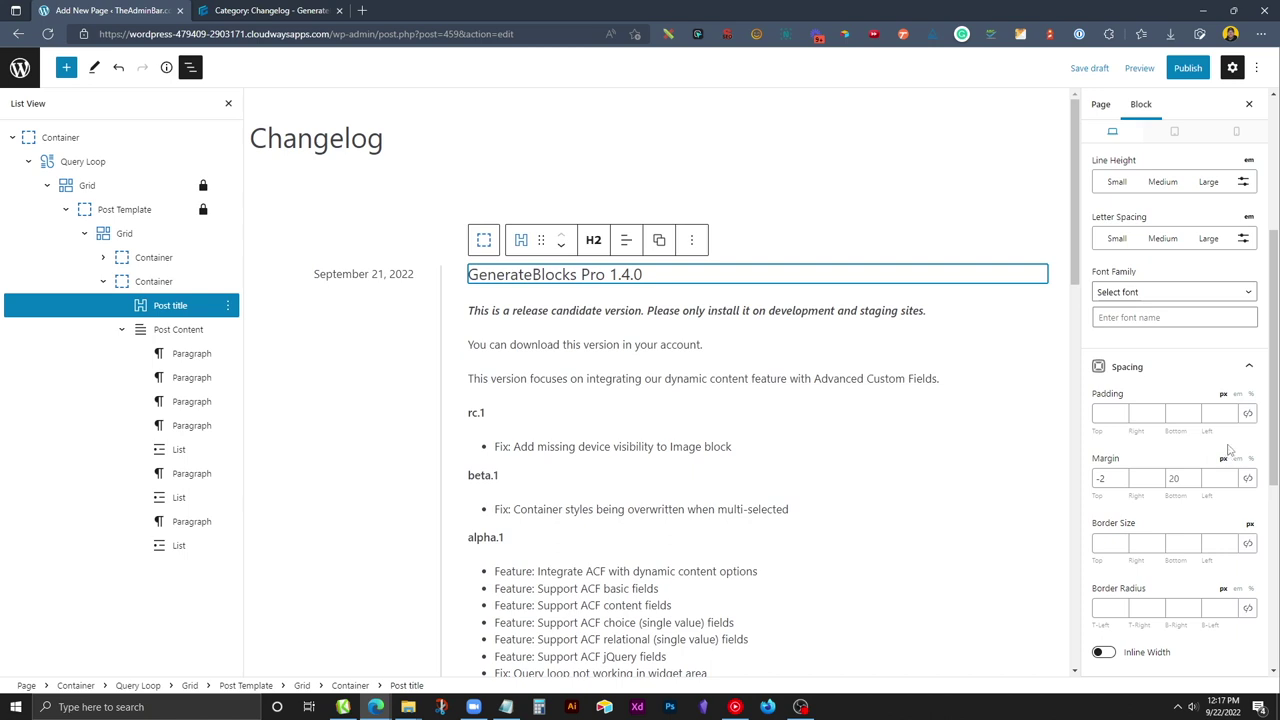
pyautogui.scroll(-1, 1183, 452)
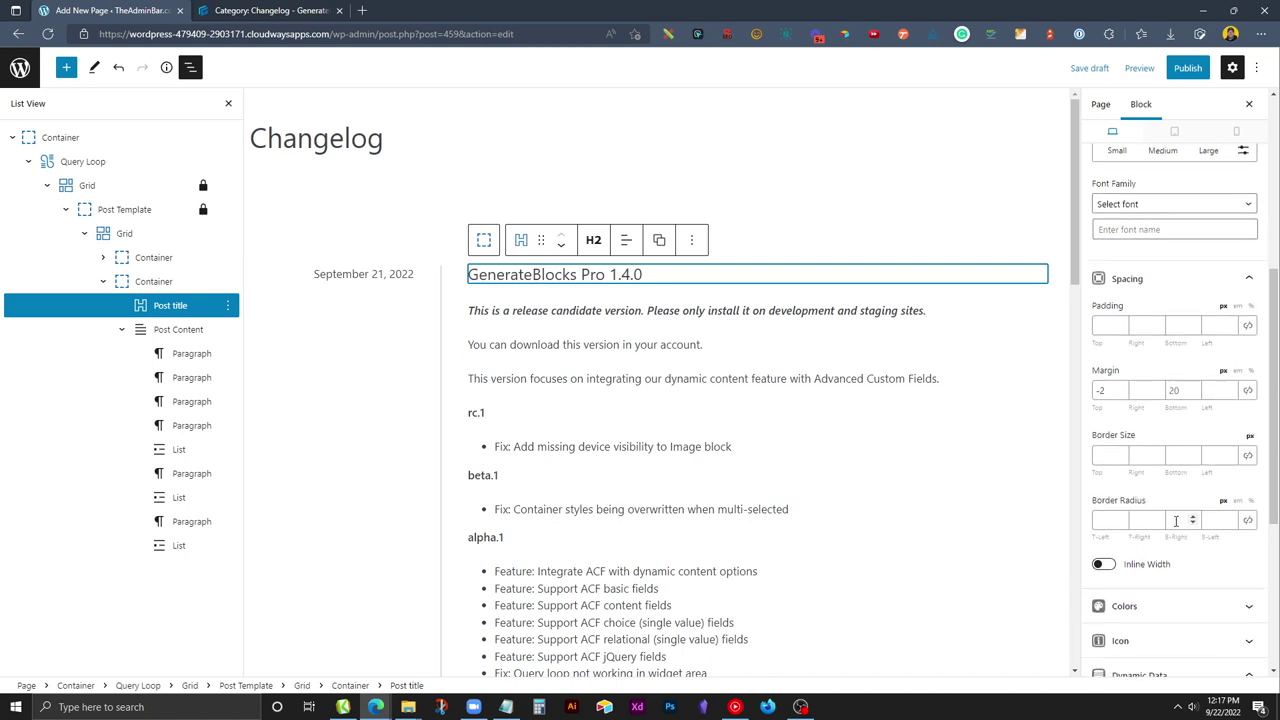
pyautogui.scroll(-3, 1176, 520)
# - Add a filled-circle icon before the title at .45 icon size
pyautogui.click(1155, 376)
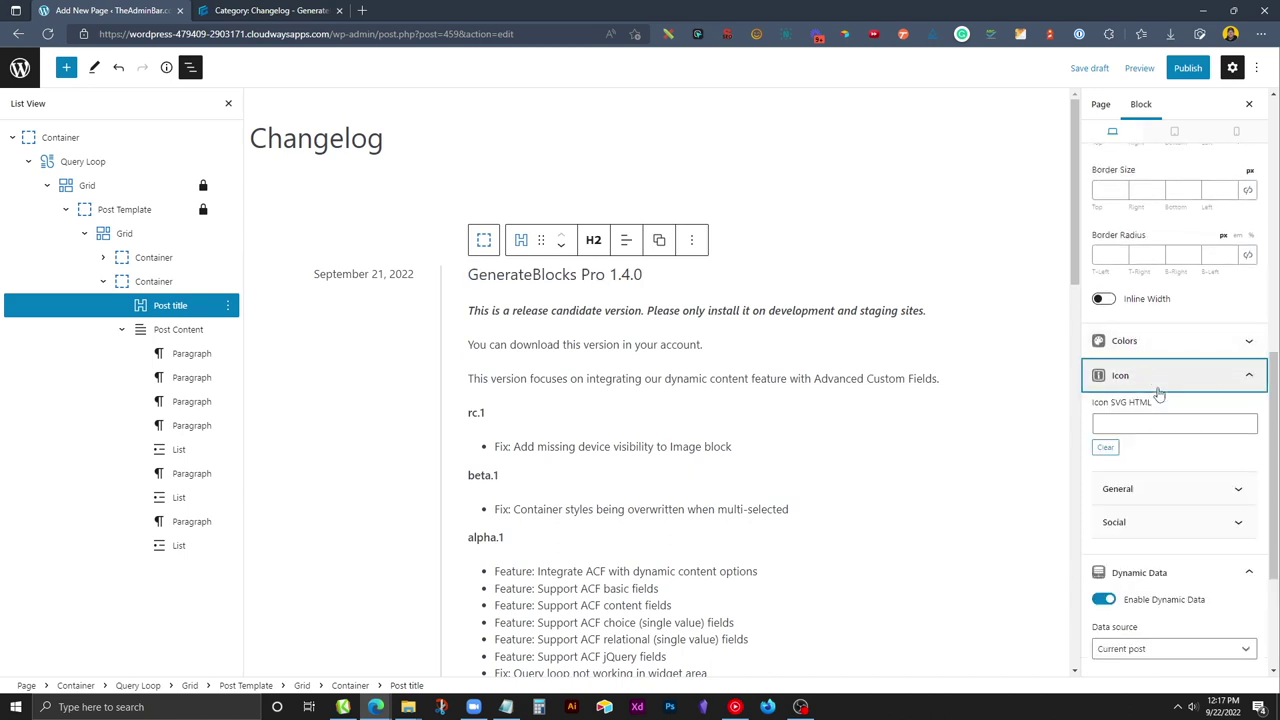
pyautogui.click(1157, 489)
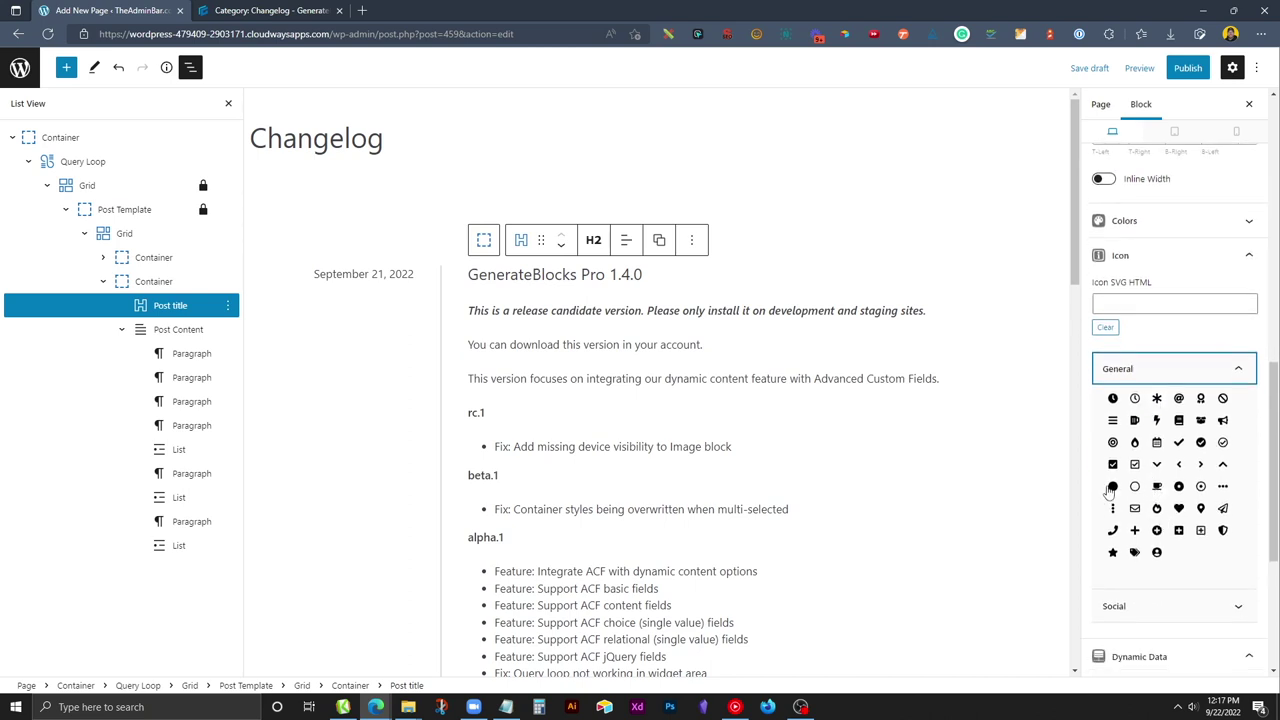
pyautogui.click(1112, 488)
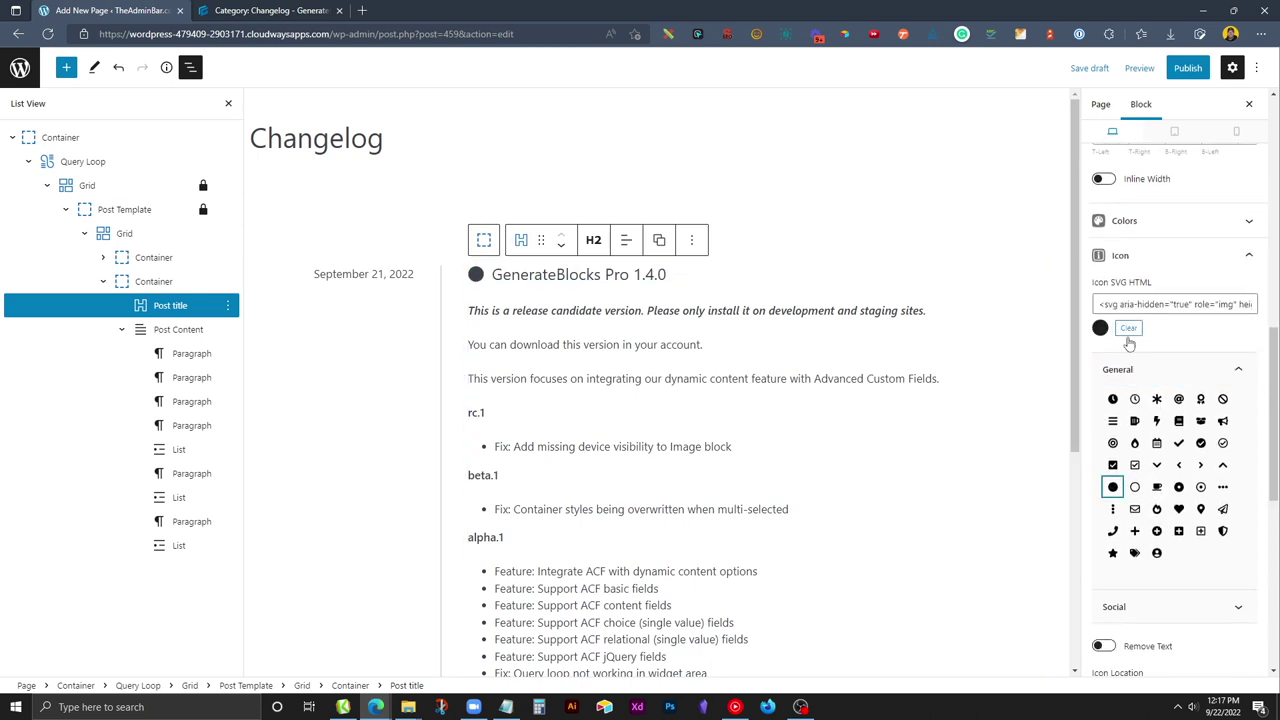
pyautogui.click(1172, 369)
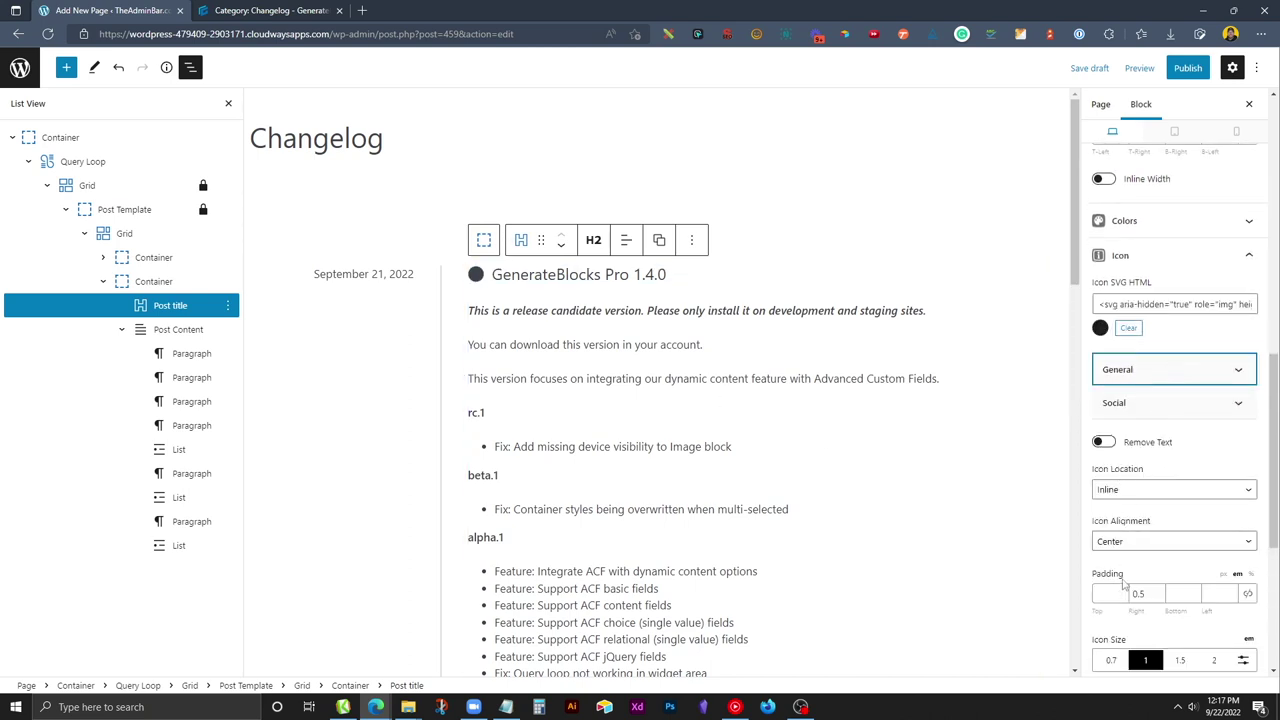
pyautogui.scroll(-1, 1123, 588)
pyautogui.click(1244, 570)
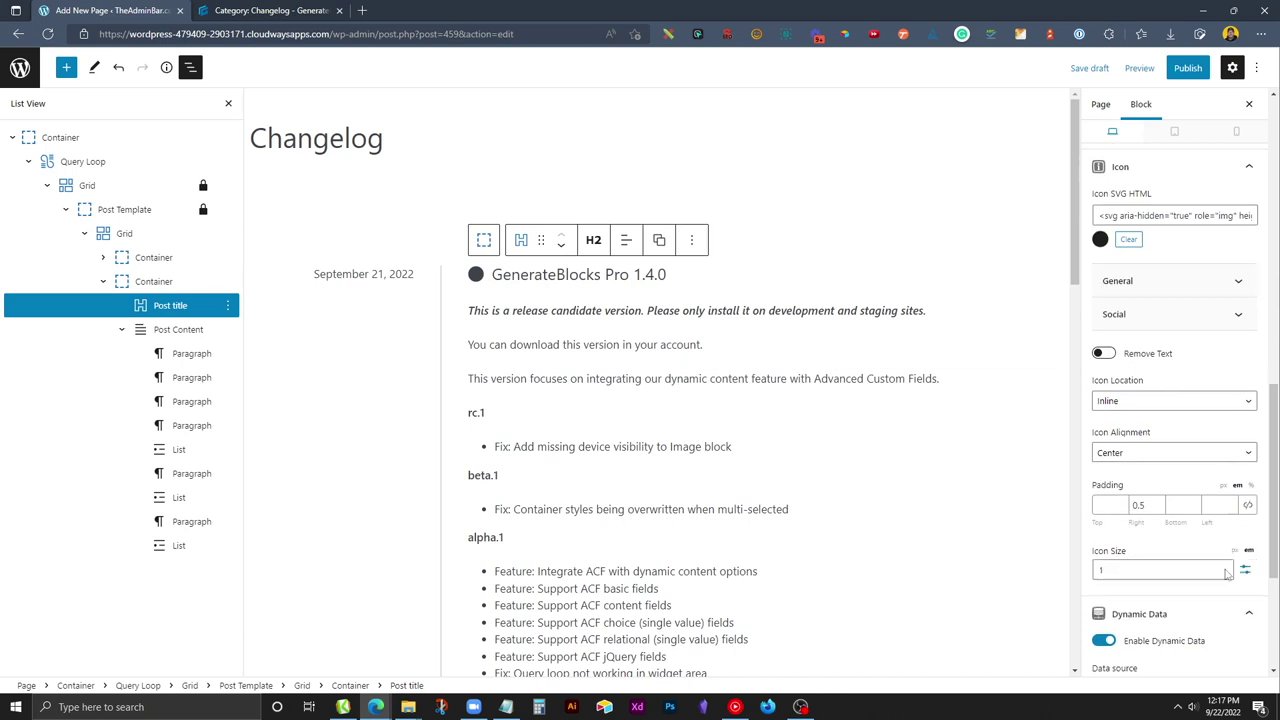
pyautogui.doubleClick(1173, 570)
pyautogui.write('.45')
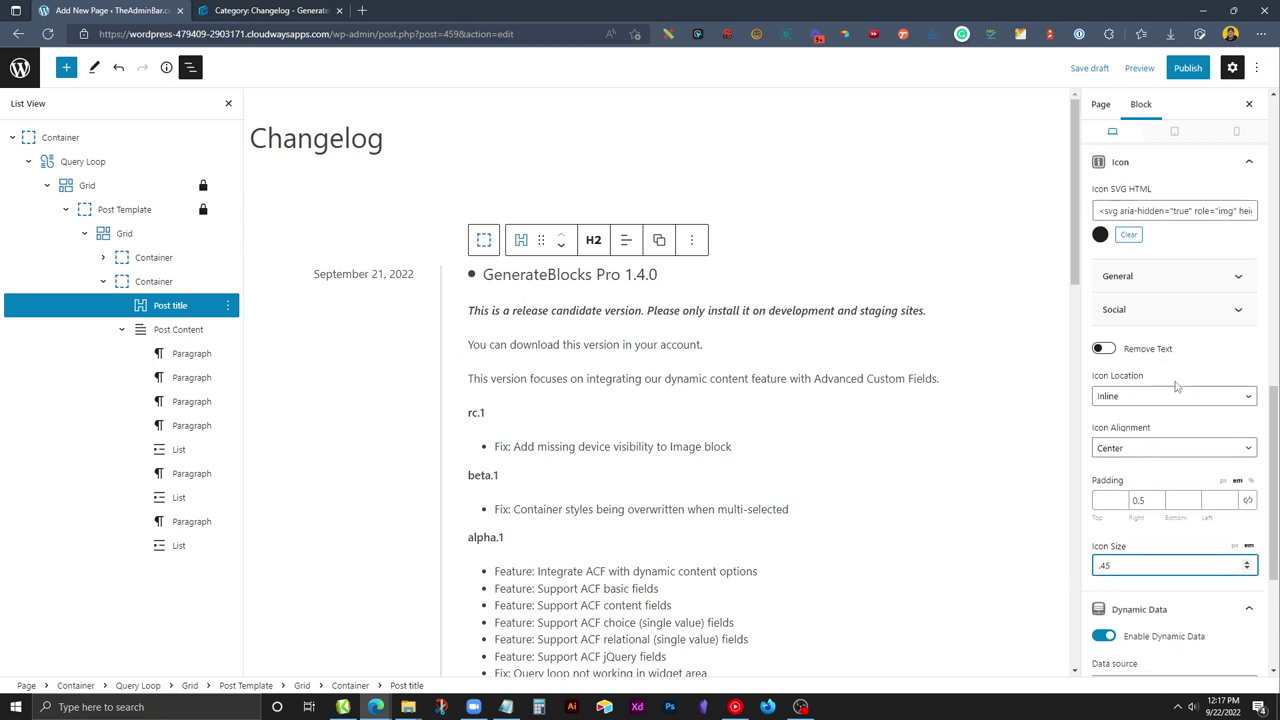
# - Shift the title left with a -46 margin so the dot sits on the divider
pyautogui.scroll(-2, 1178, 562)
pyautogui.scroll(5, 1178, 400)
pyautogui.scroll(4, 1178, 378)
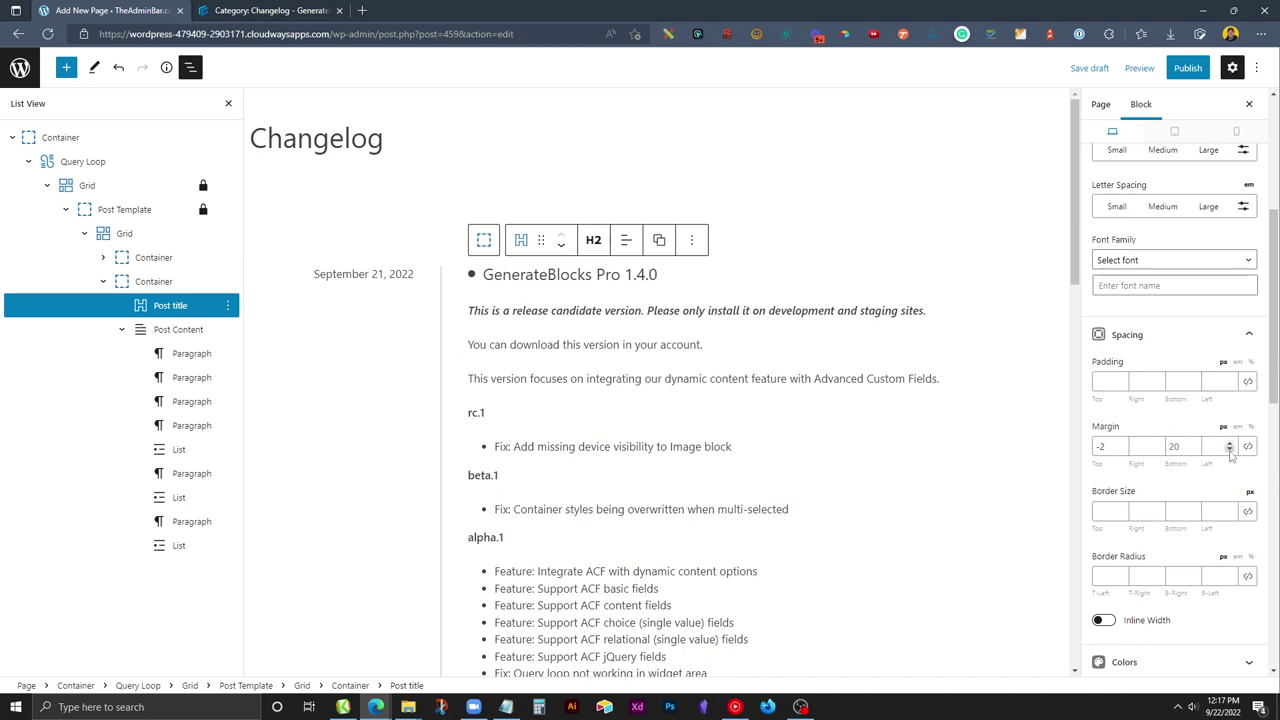
pyautogui.moveTo(1230, 452); pyautogui.dragTo(1231, 453)
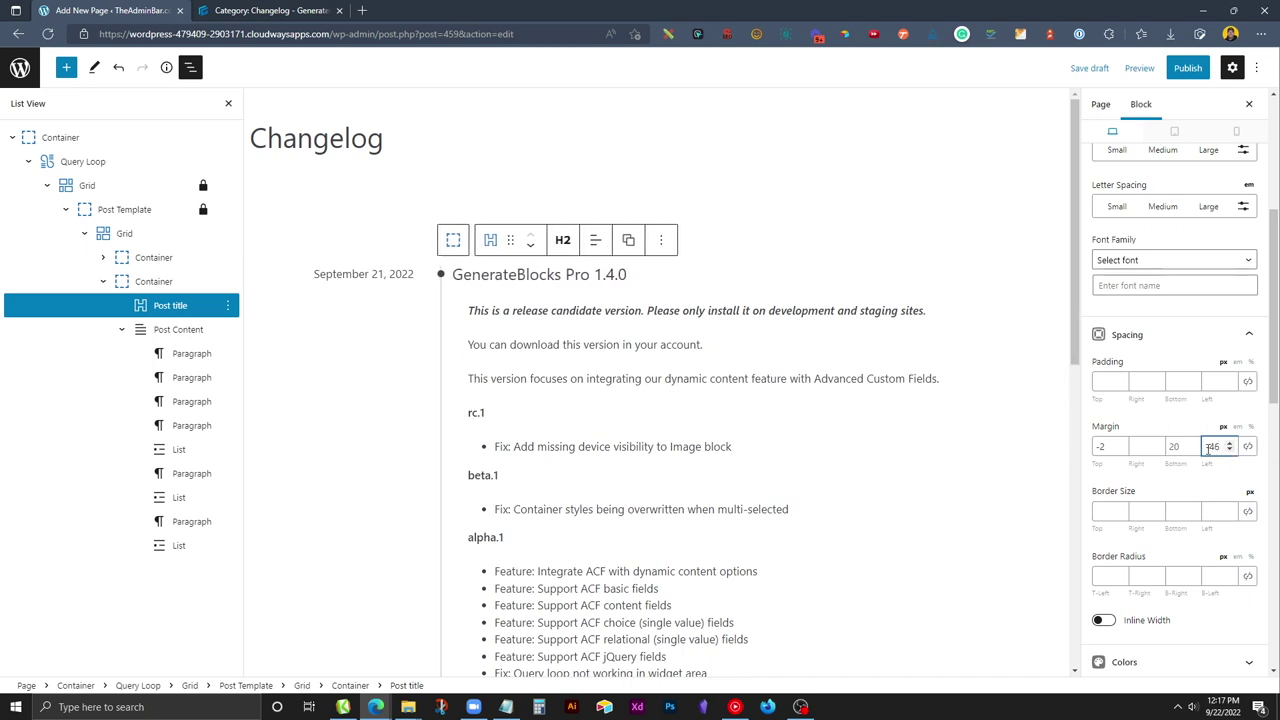
pyautogui.moveTo(892, 397)
# - Set the Post title block's right padding to 1.4 (enter 1.5, then step it down)
pyautogui.scroll(-8, 1166, 513)
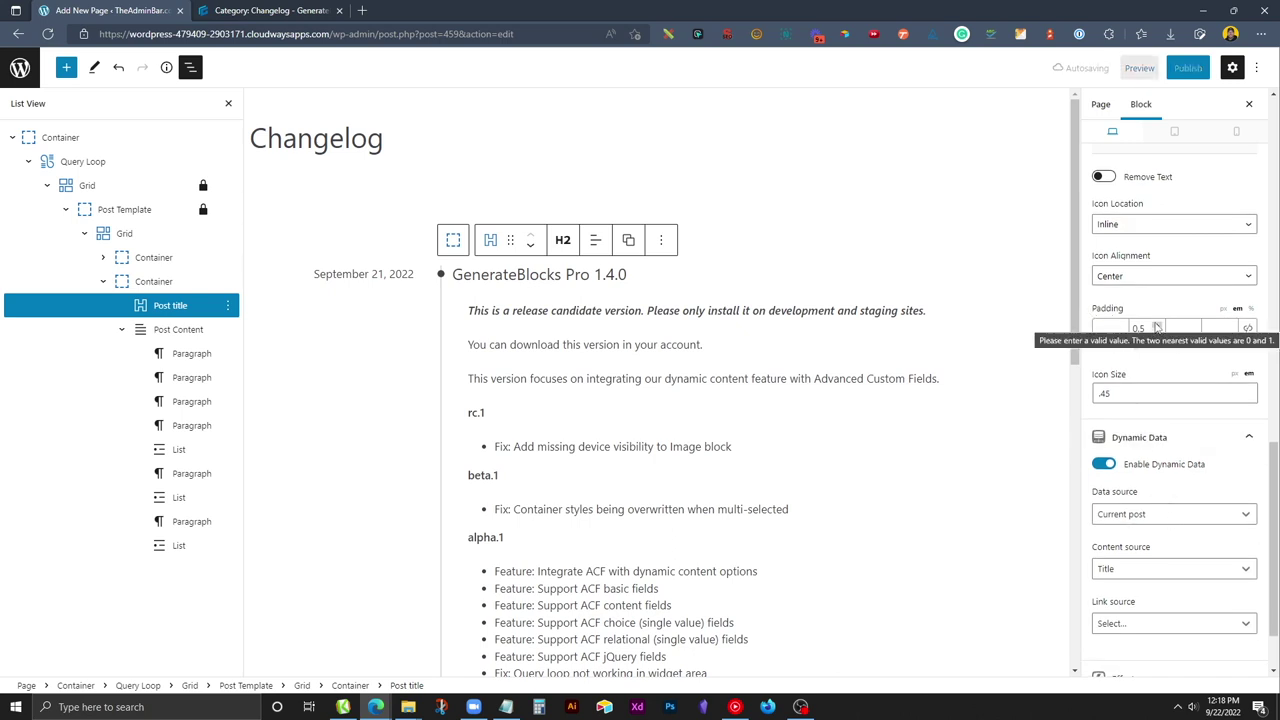
pyautogui.click(1156, 328)
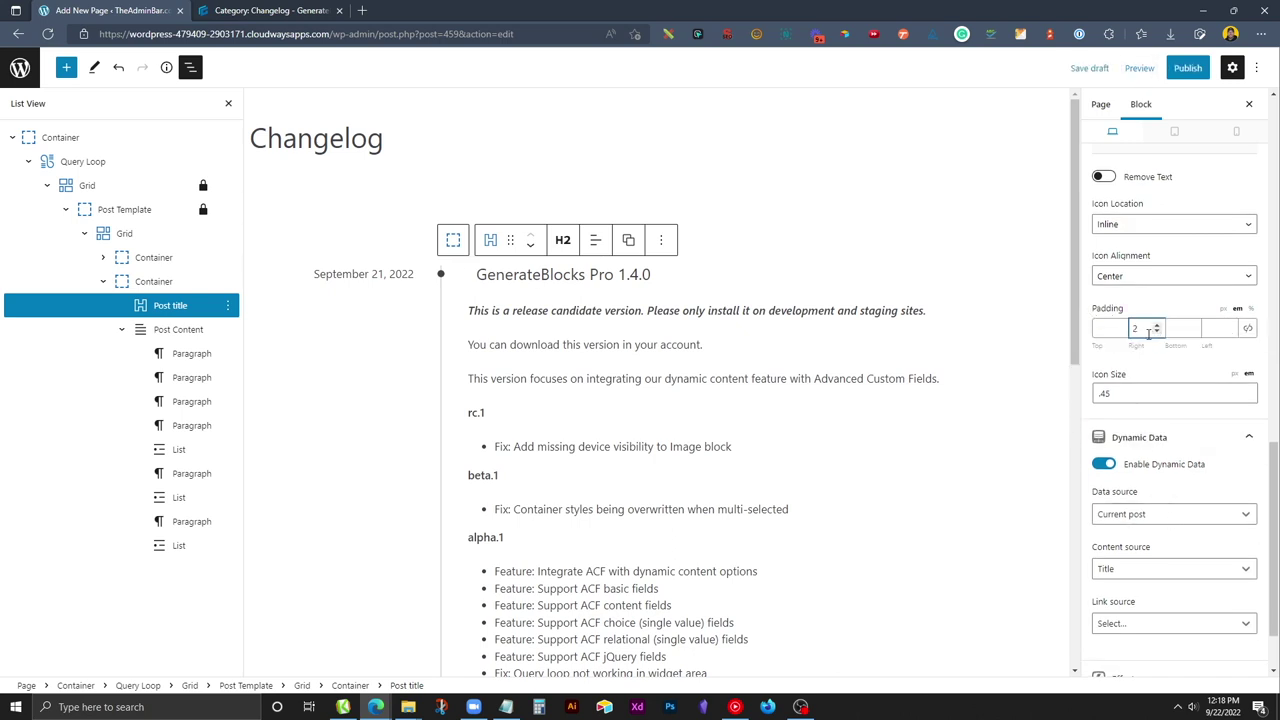
pyautogui.moveTo(1146, 330); pyautogui.dragTo(1117, 328)
pyautogui.write('1.5')
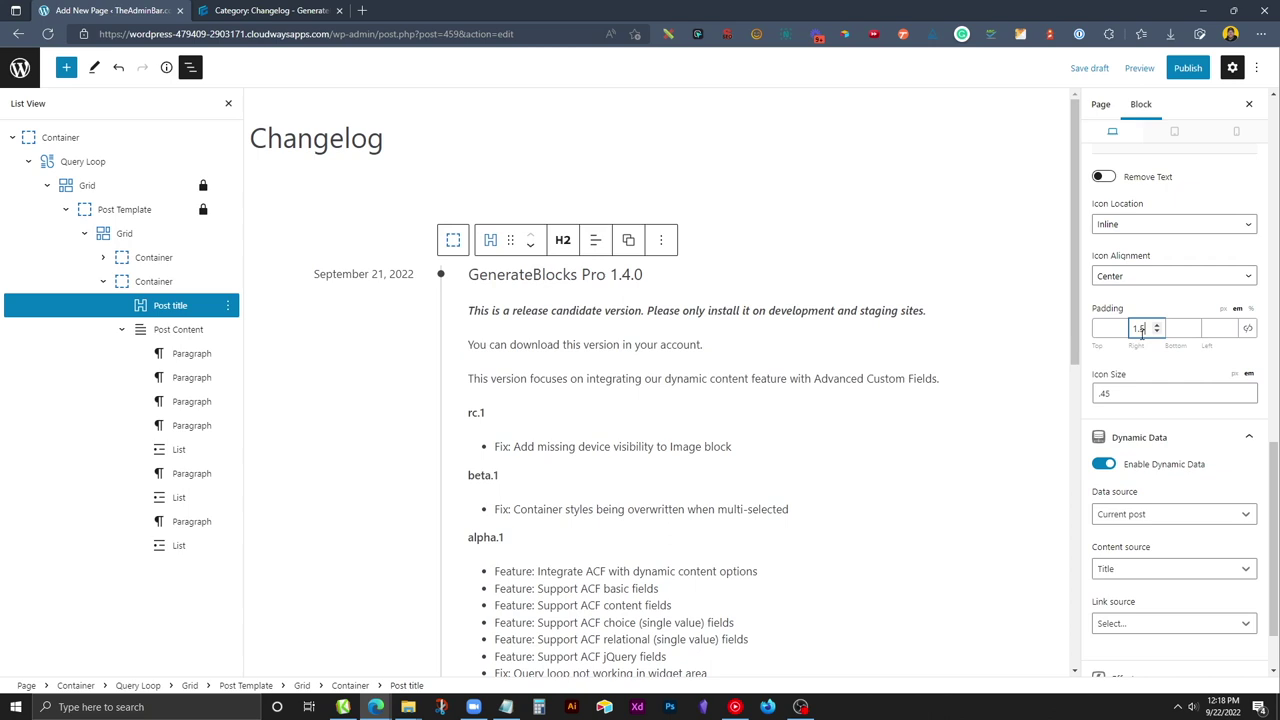
pyautogui.press('Down')
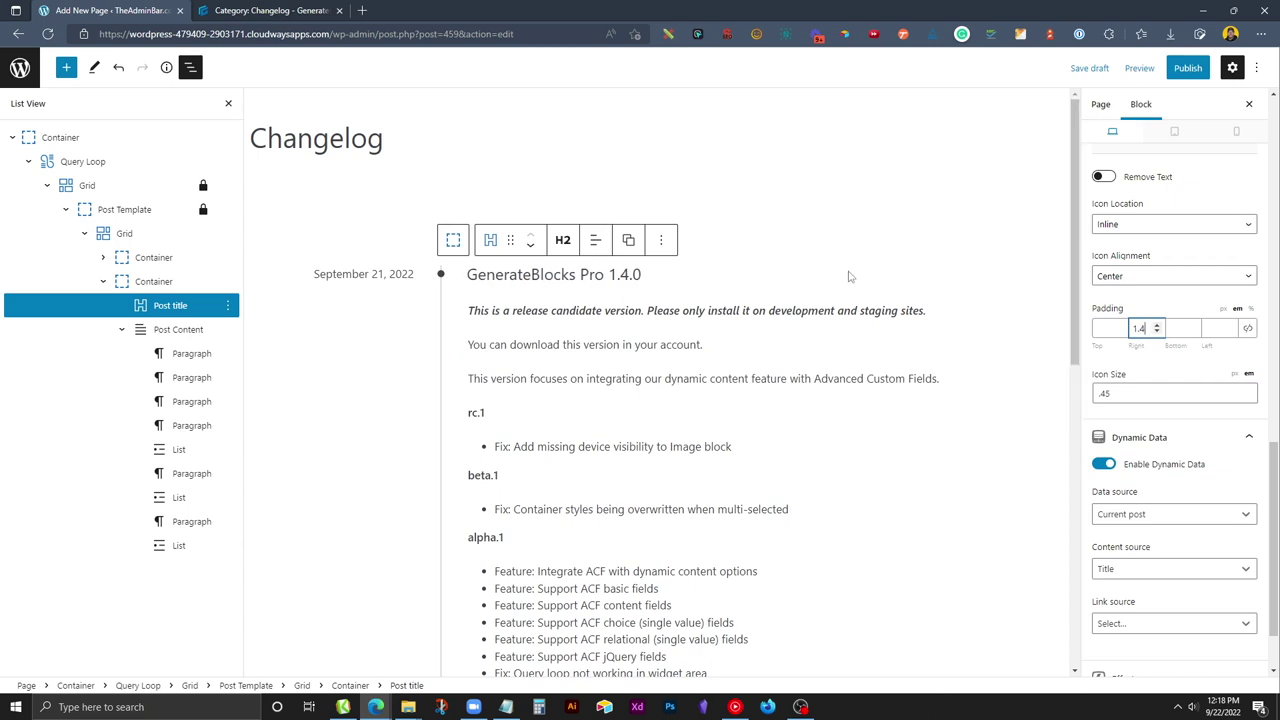
pyautogui.click(545, 341)
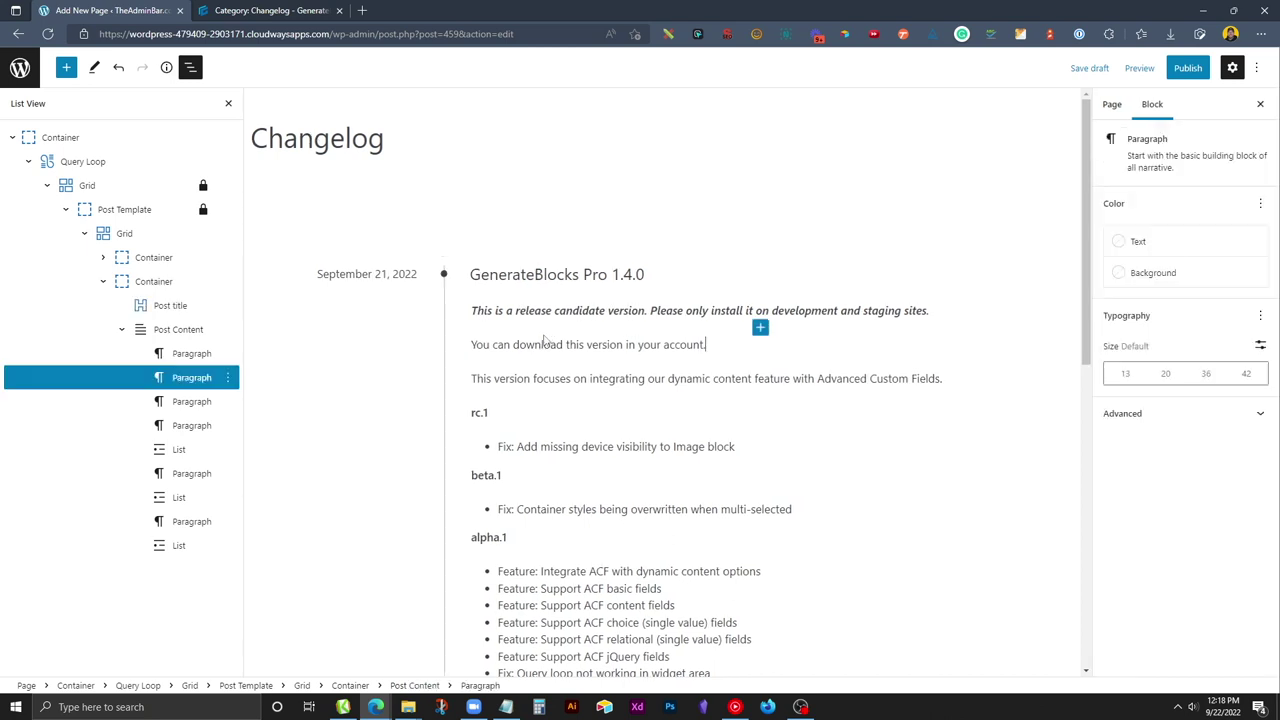
# - Publish the Changelog page and open the published page in a new tab
pyautogui.click(1189, 70)
pyautogui.click(1158, 70)
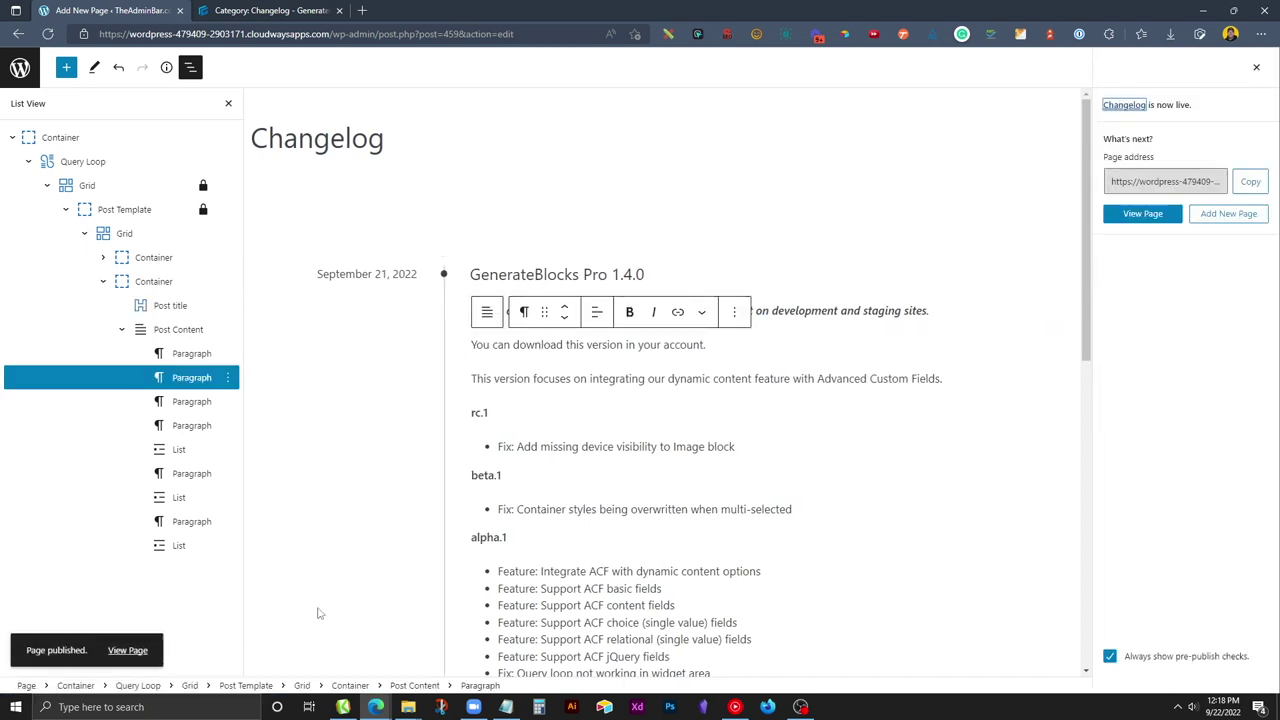
pyautogui.middleClick(133, 652)
# - On the live Changelog page, look over the dates, titles and release entries like GenerateBlocks 1.5.4
pyautogui.click(268, 10)
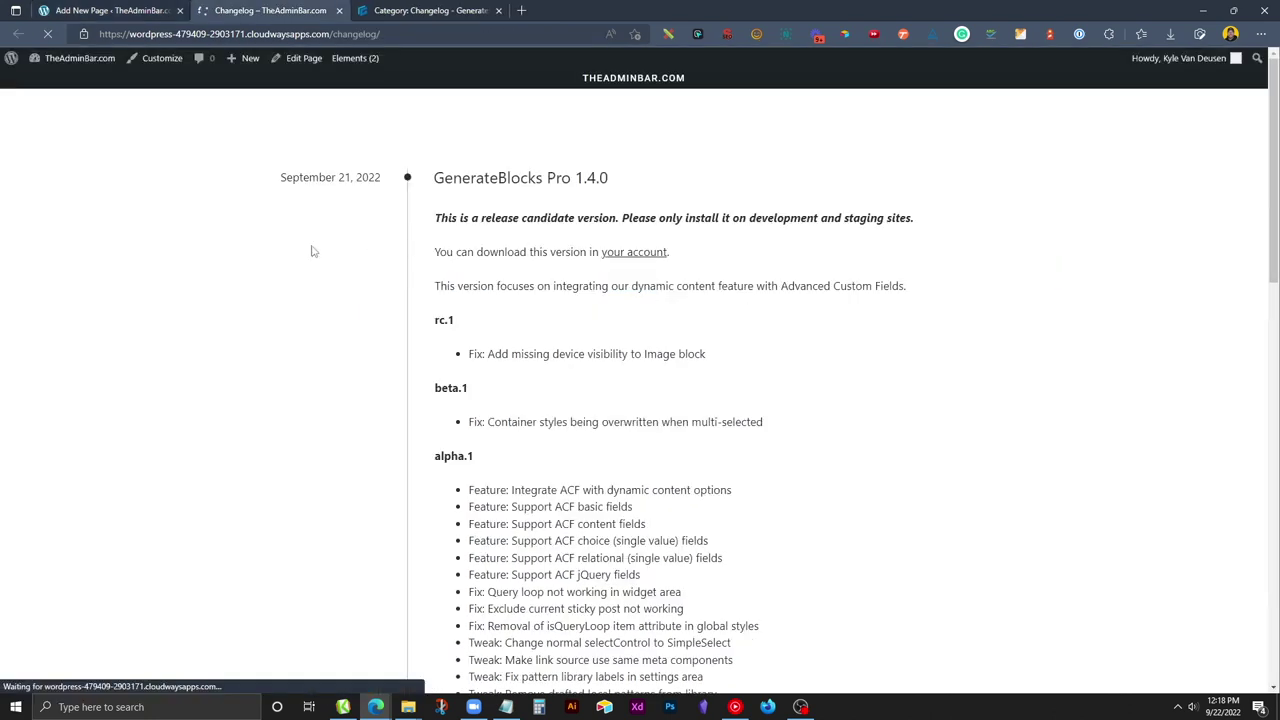
pyautogui.moveTo(292, 177); pyautogui.dragTo(358, 177)
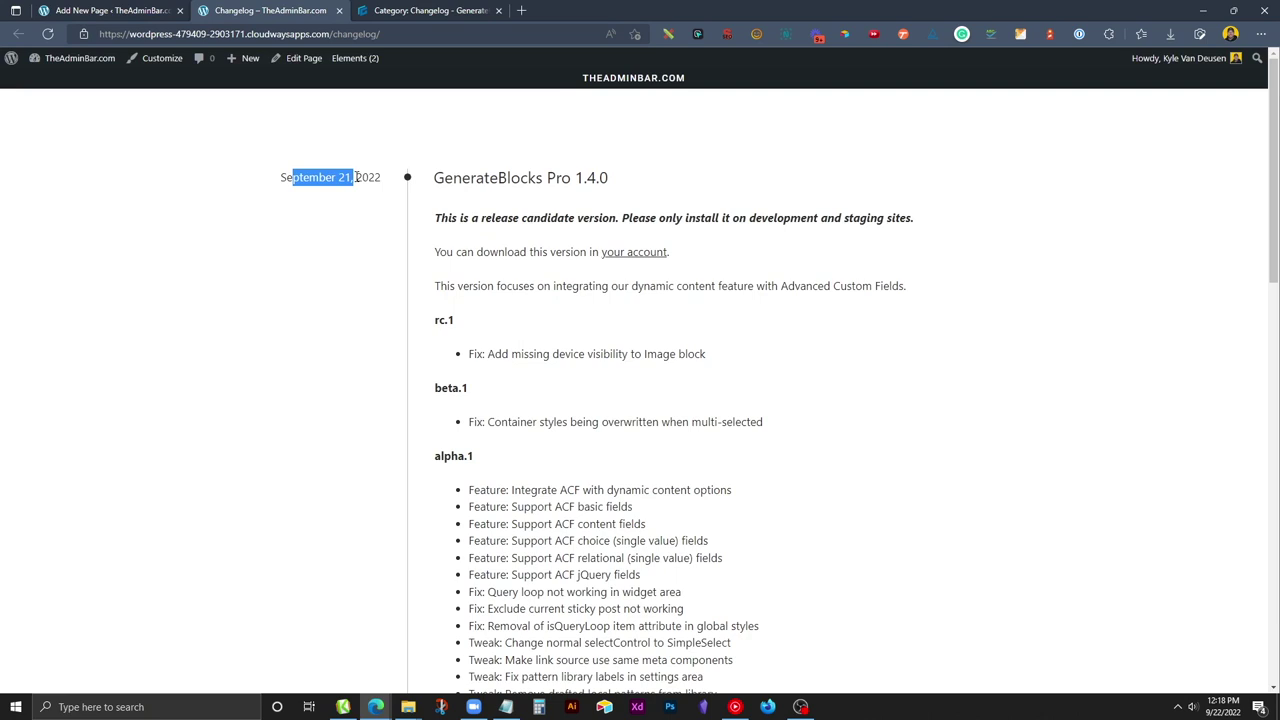
pyautogui.moveTo(452, 177); pyautogui.dragTo(535, 286)
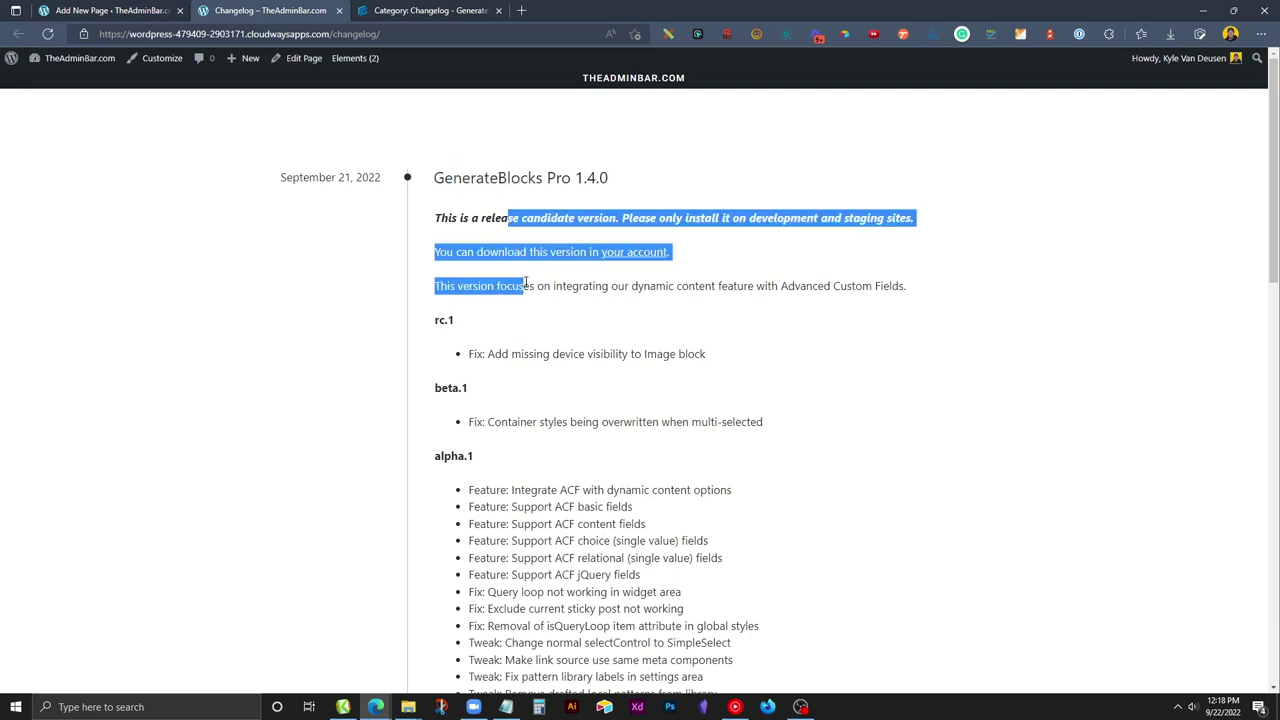
pyautogui.click(409, 185)
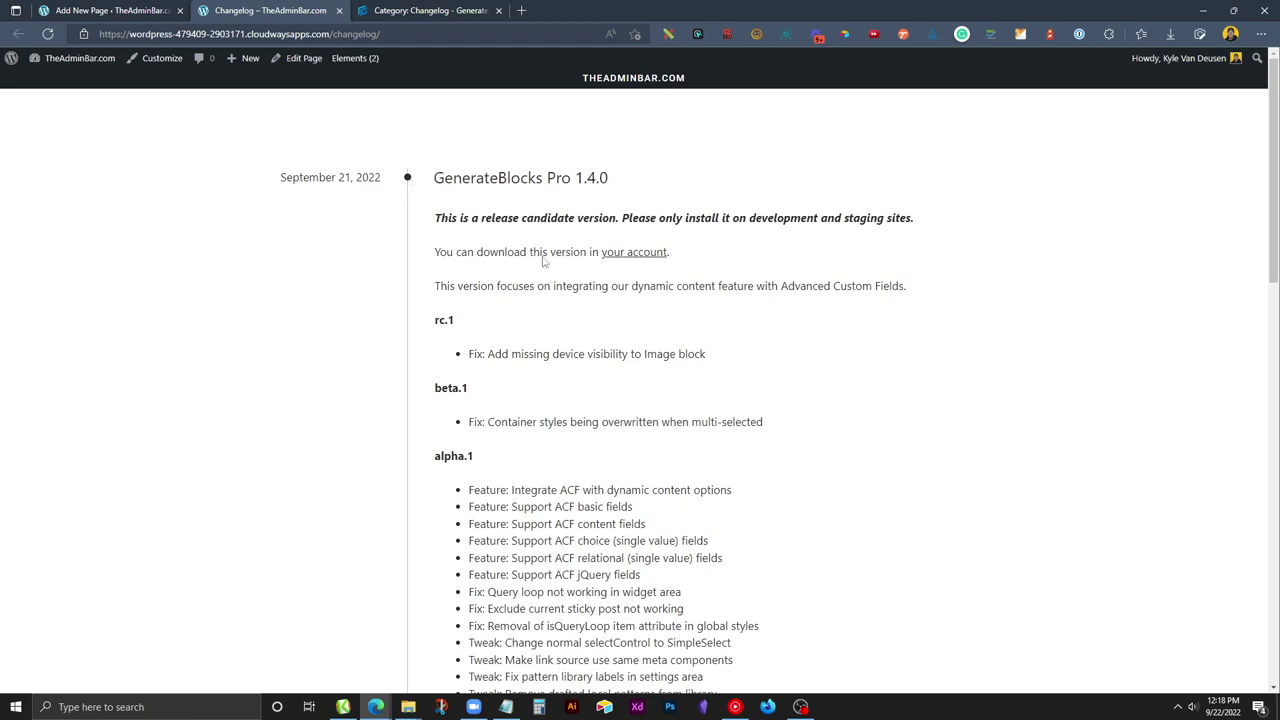
pyautogui.scroll(-5, 530, 285)
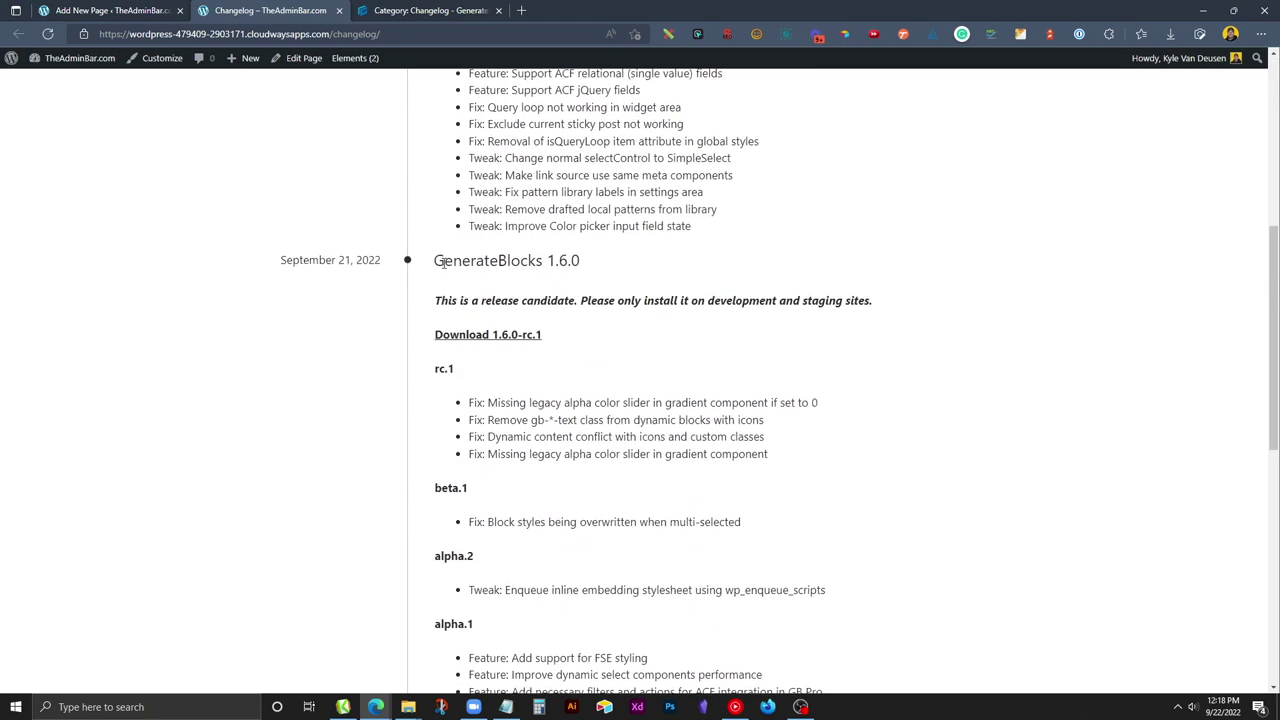
pyautogui.scroll(-4, 440, 280)
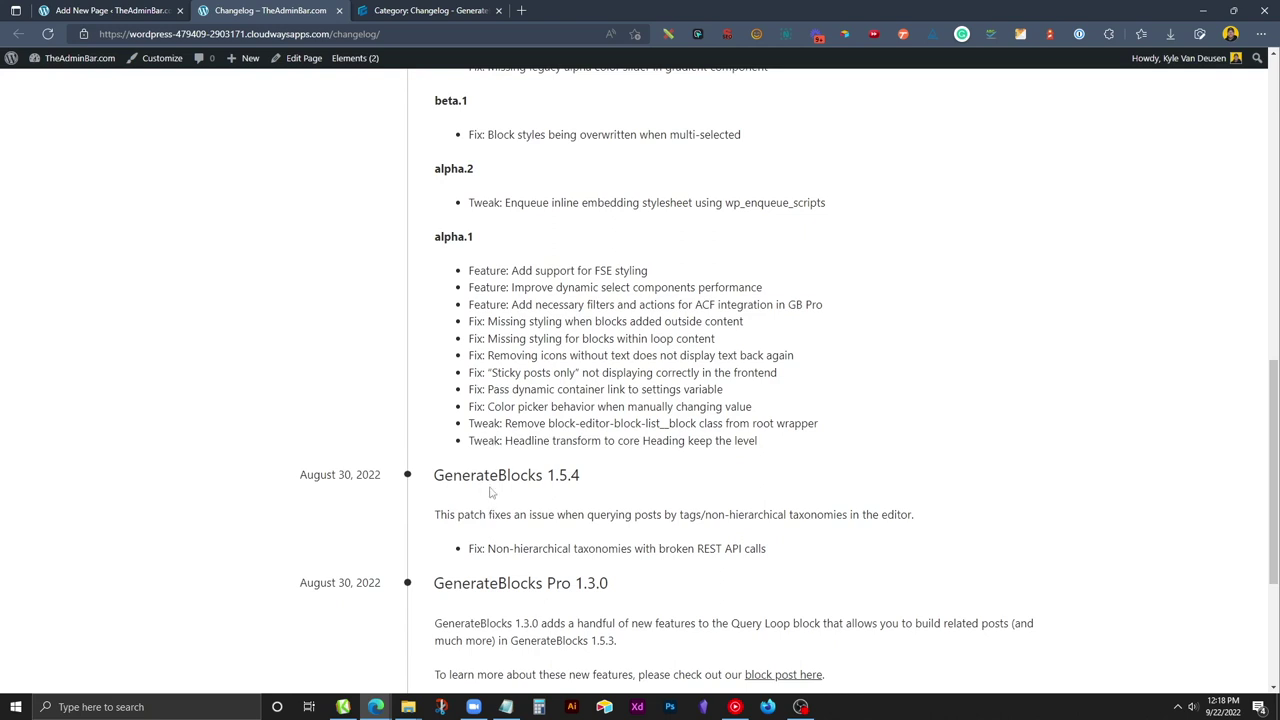
# - Give the right-hand title-and-content Container a Padding Bottom of 48 and update the page
pyautogui.click(150, 12)
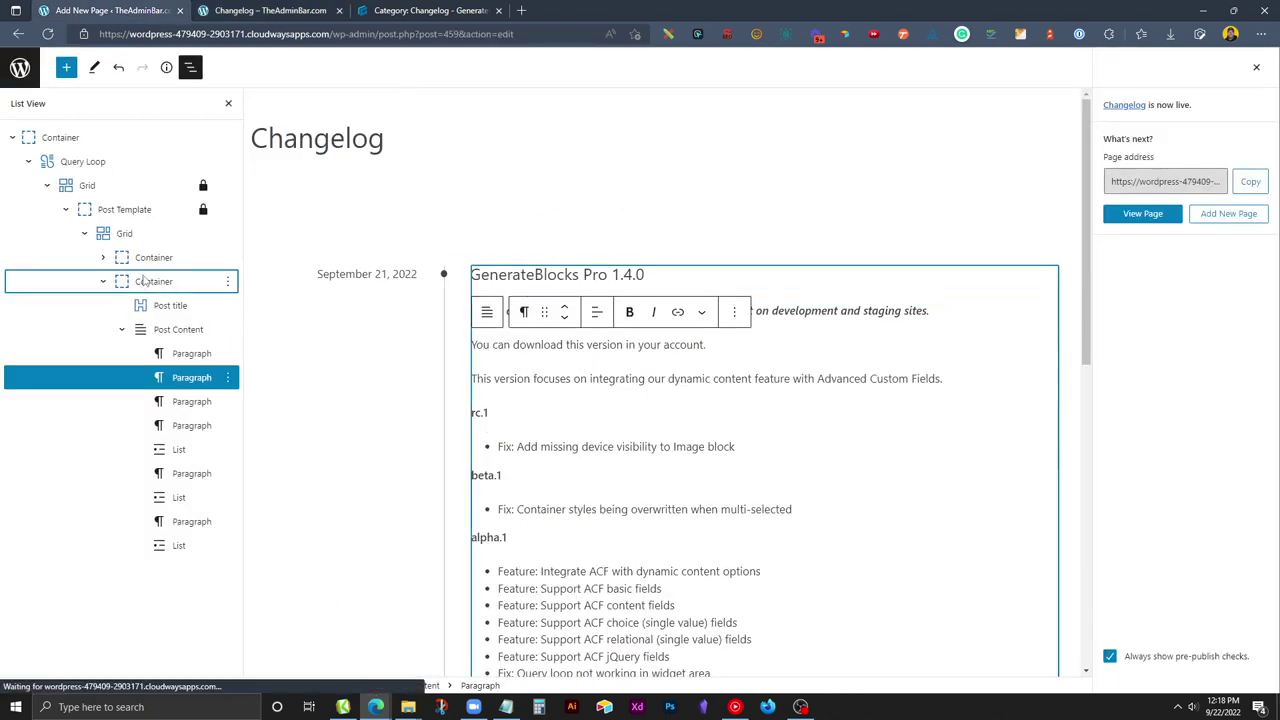
pyautogui.click(211, 282)
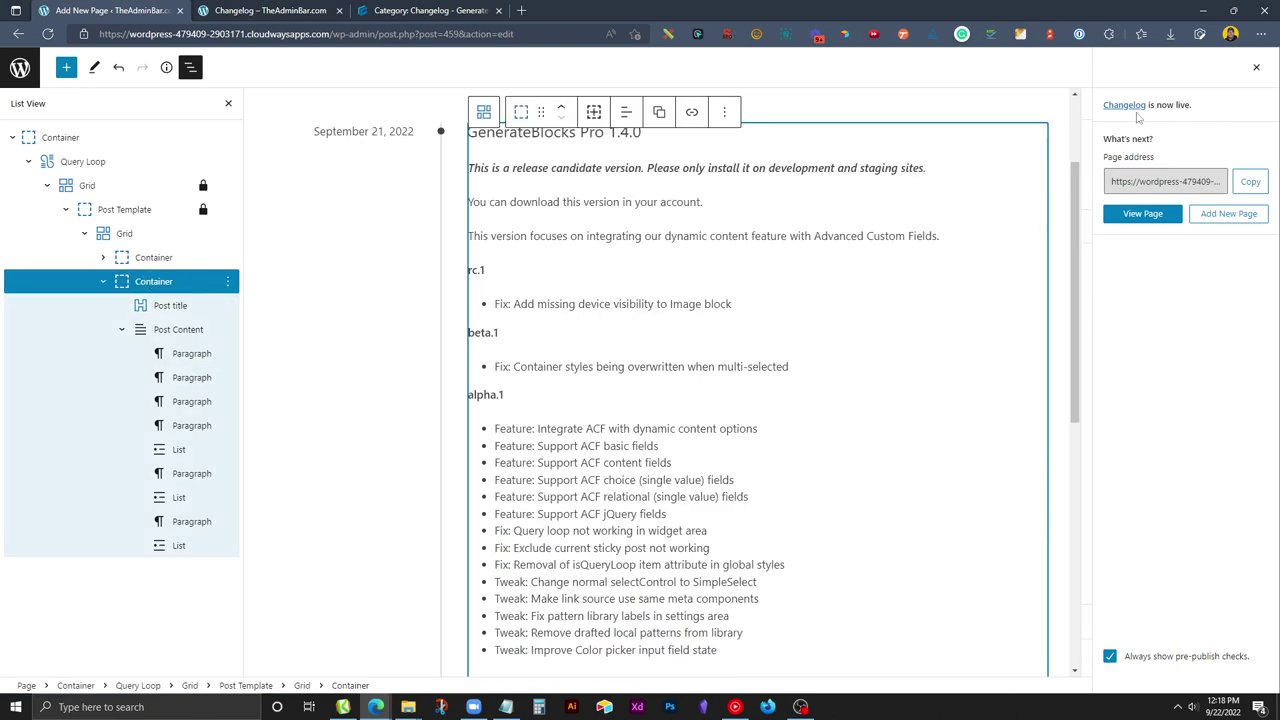
pyautogui.click(1256, 67)
pyautogui.scroll(-2, 1173, 528)
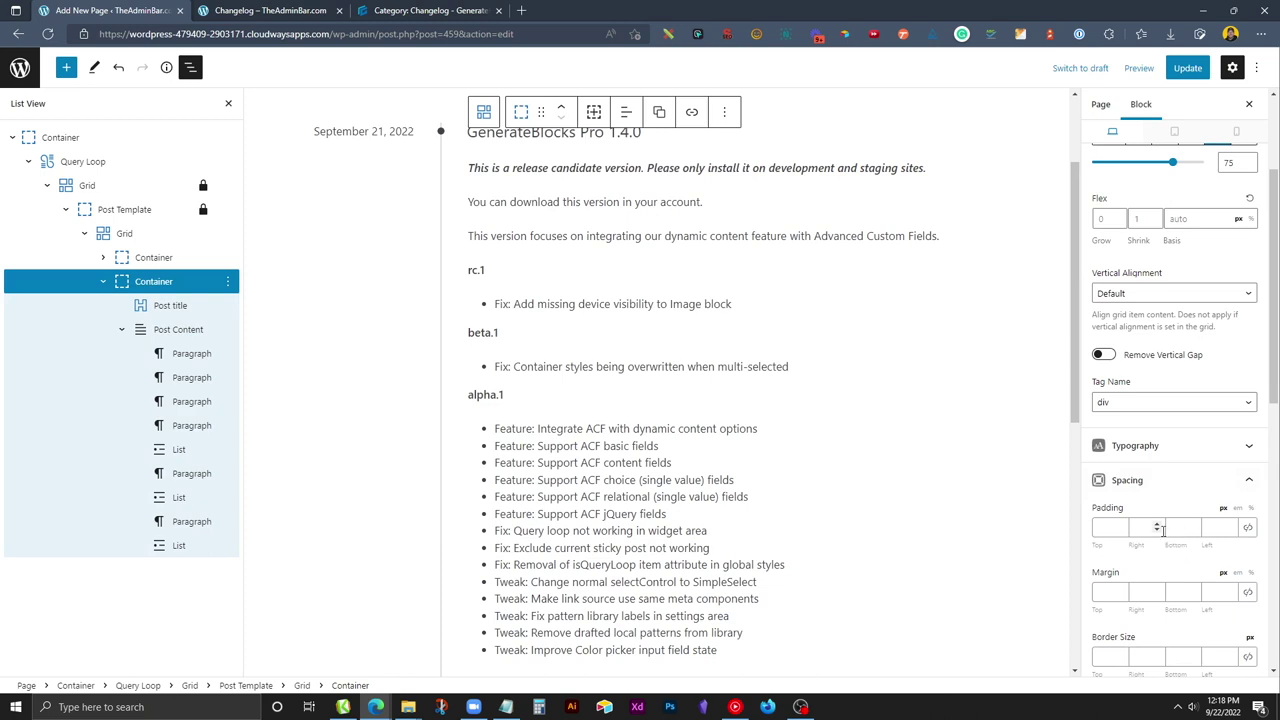
pyautogui.click(1178, 531)
pyautogui.write('48')
pyautogui.click(1187, 67)
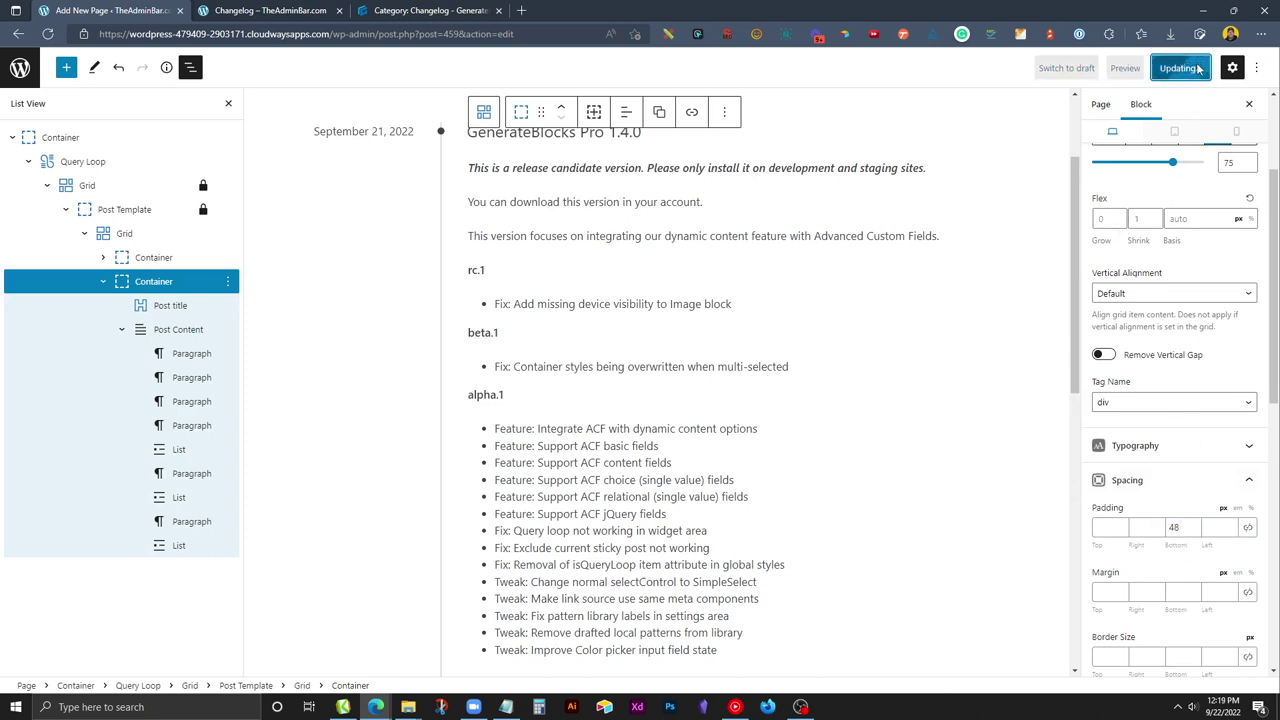
# - Reload the live Changelog page, check the spacing between entries, and launch the Customizer
pyautogui.click(313, 8)
pyautogui.click(300, 34)
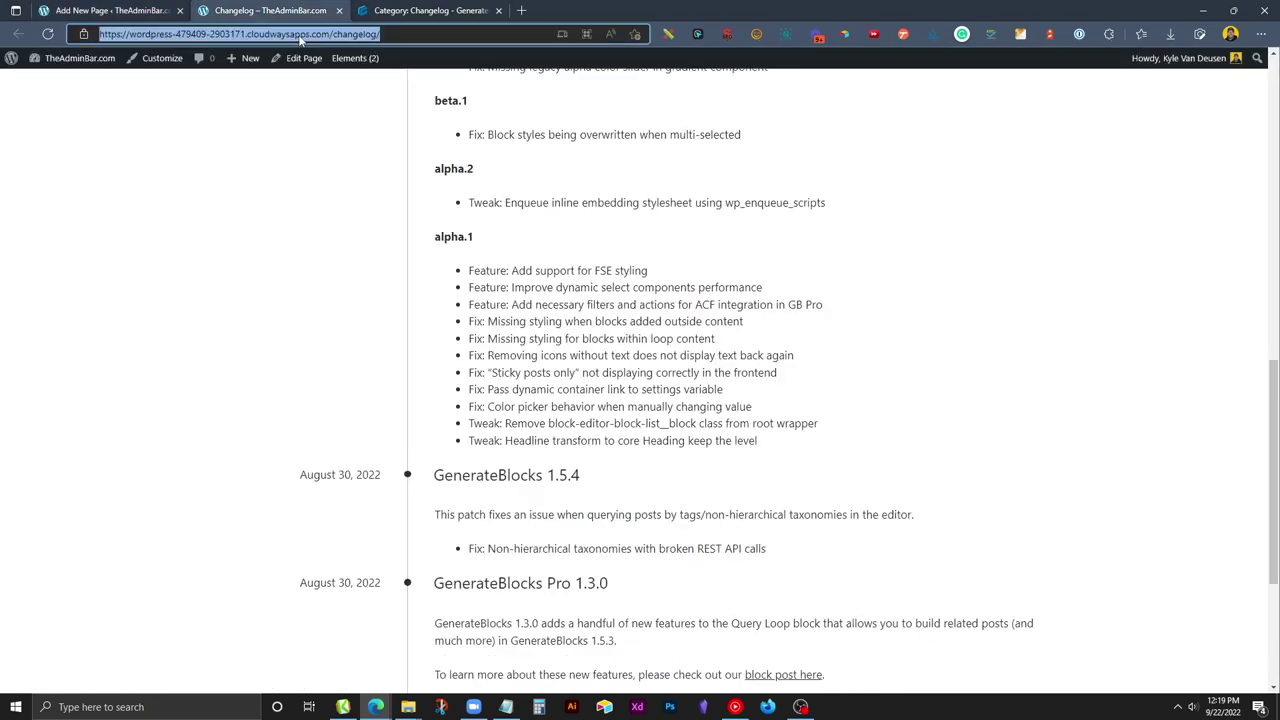
pyautogui.press('Return')
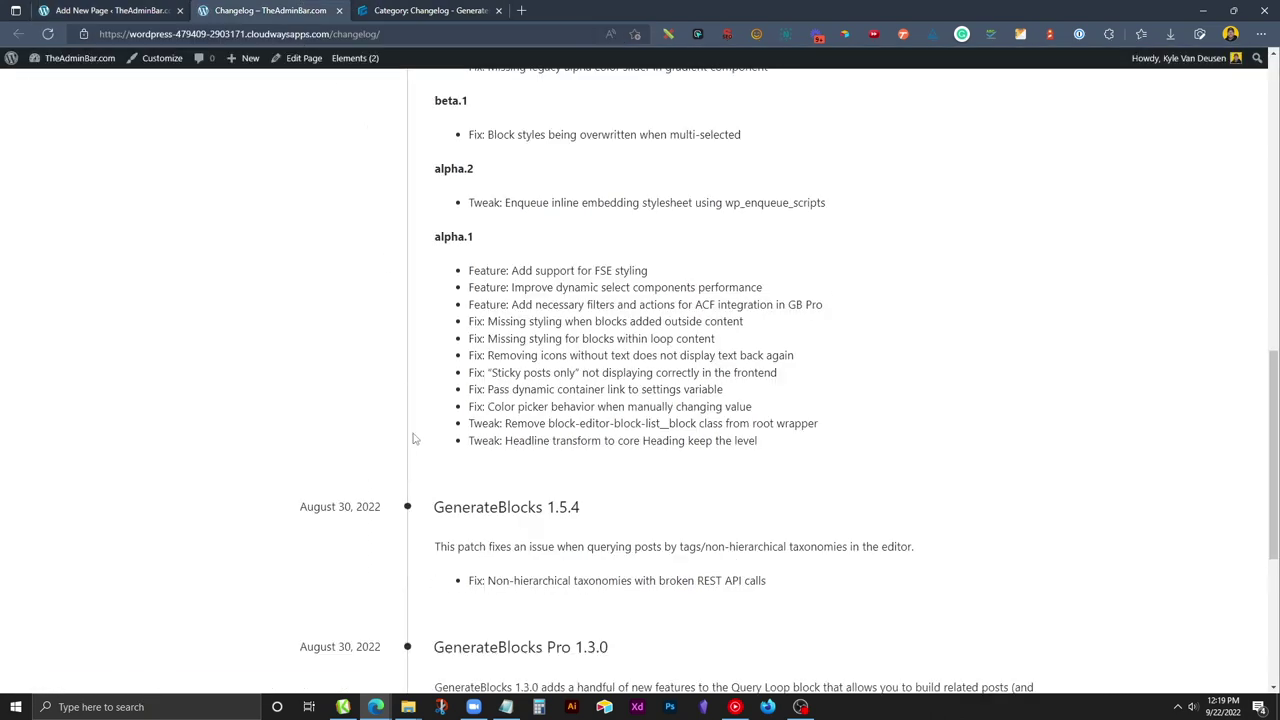
pyautogui.scroll(-3, 618, 502)
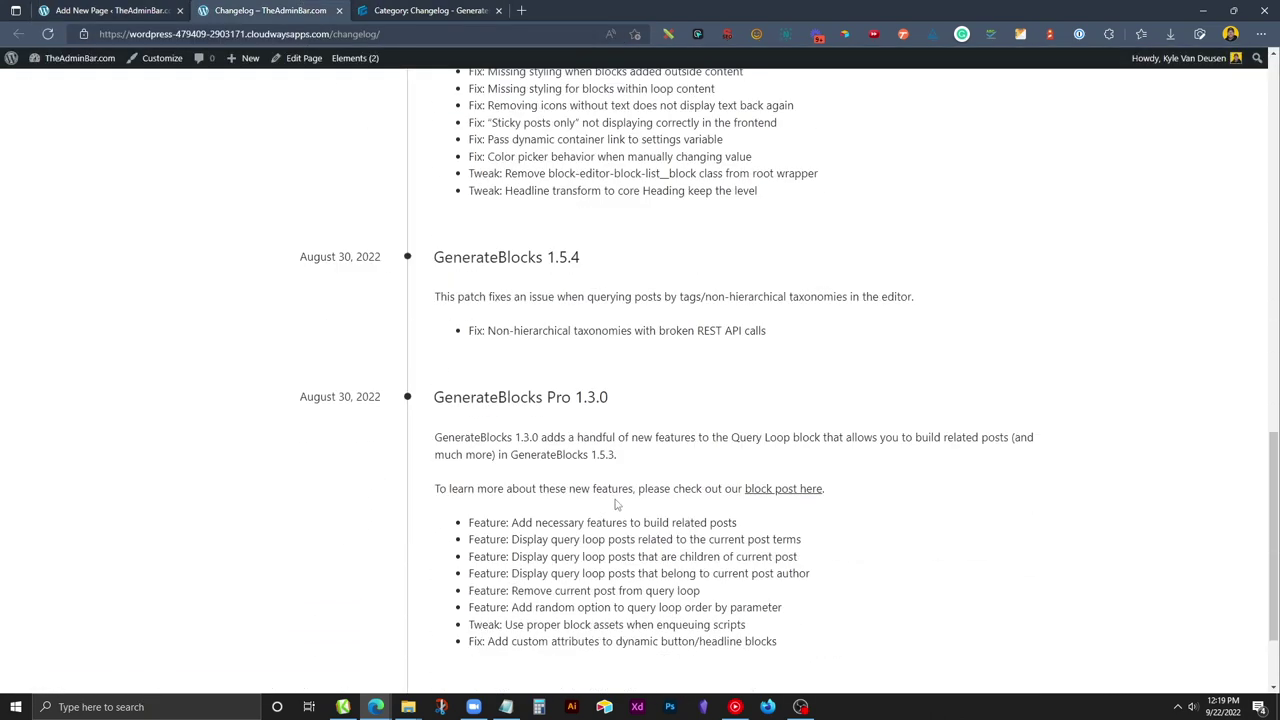
pyautogui.scroll(20, 617, 499)
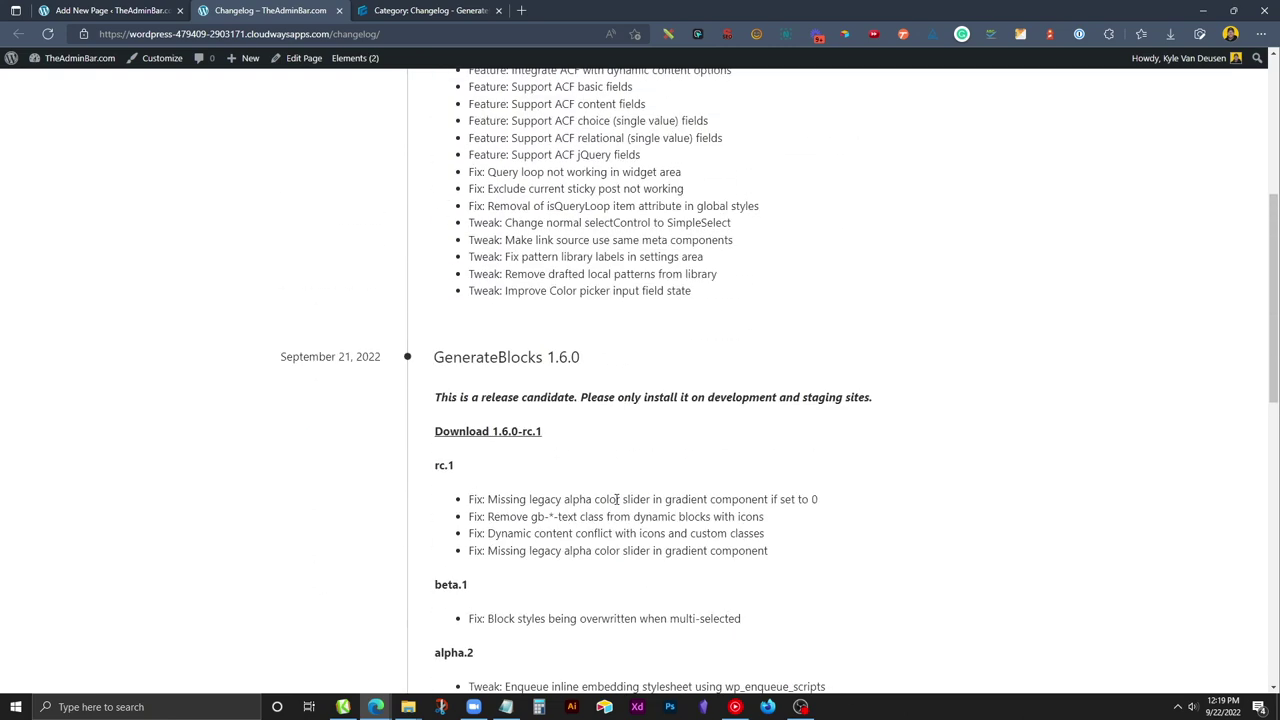
pyautogui.click(155, 68)
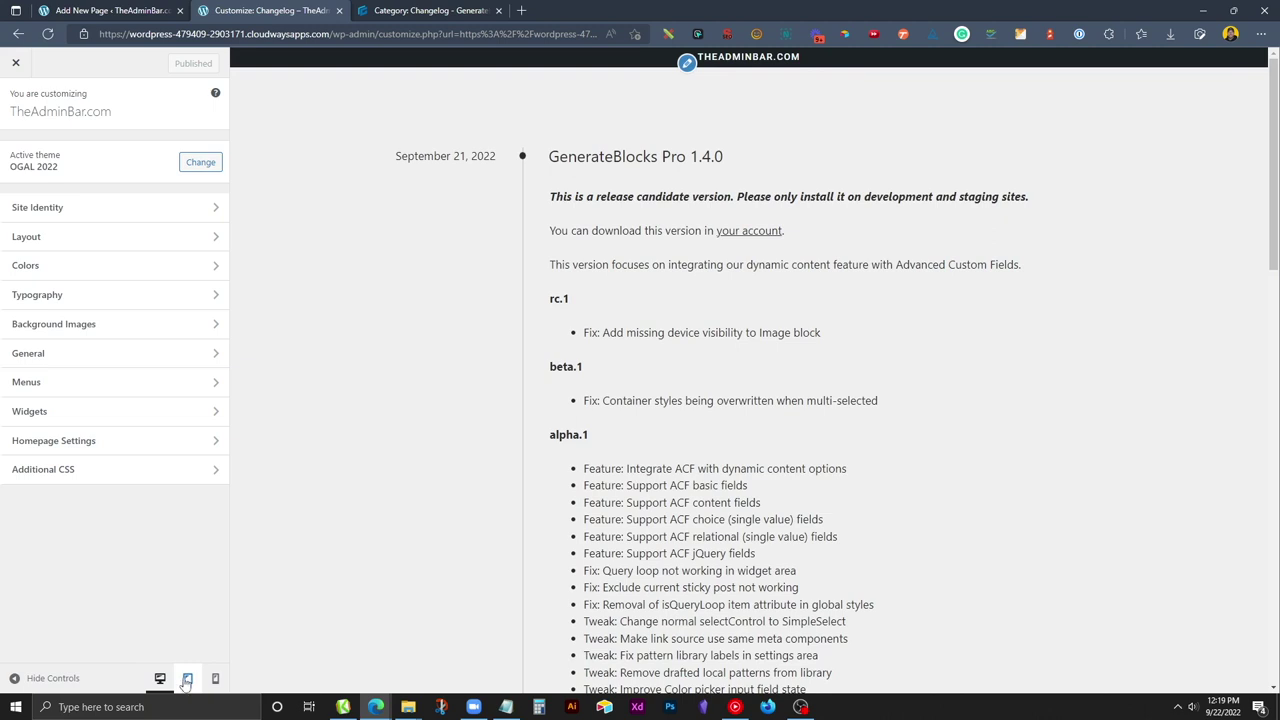
# - Preview at tablet width and scroll the timeline from Pro 1.4.0 down to Pro 1.3.0
pyautogui.click(187, 680)
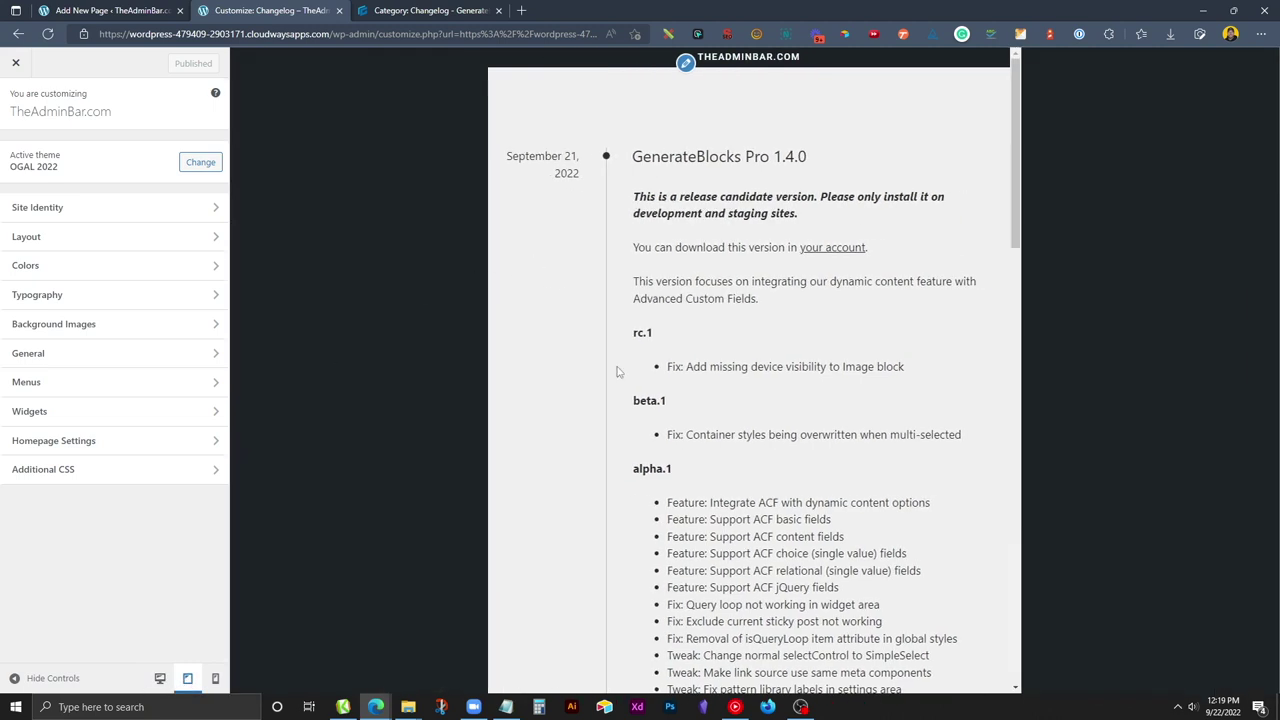
pyautogui.scroll(-1, 707, 391)
pyautogui.scroll(1, 707, 391)
pyautogui.scroll(-5, 586, 320)
pyautogui.scroll(-1, 588, 320)
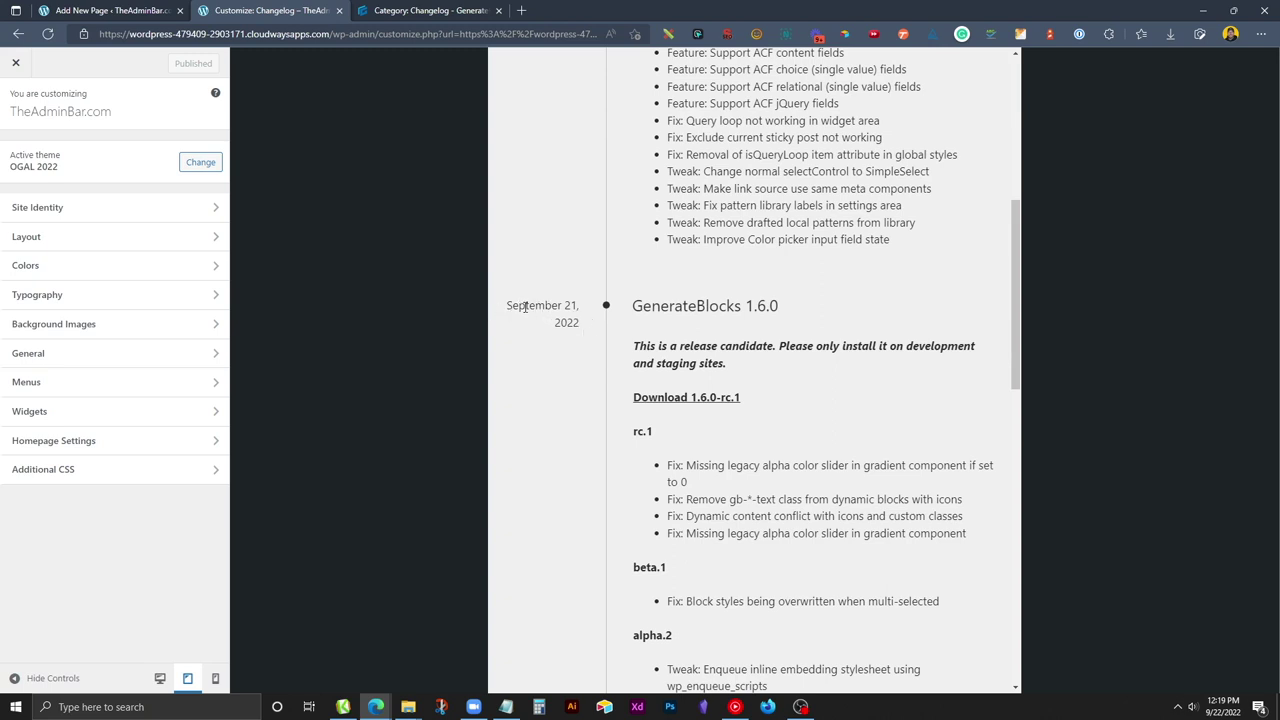
pyautogui.scroll(-7, 584, 354)
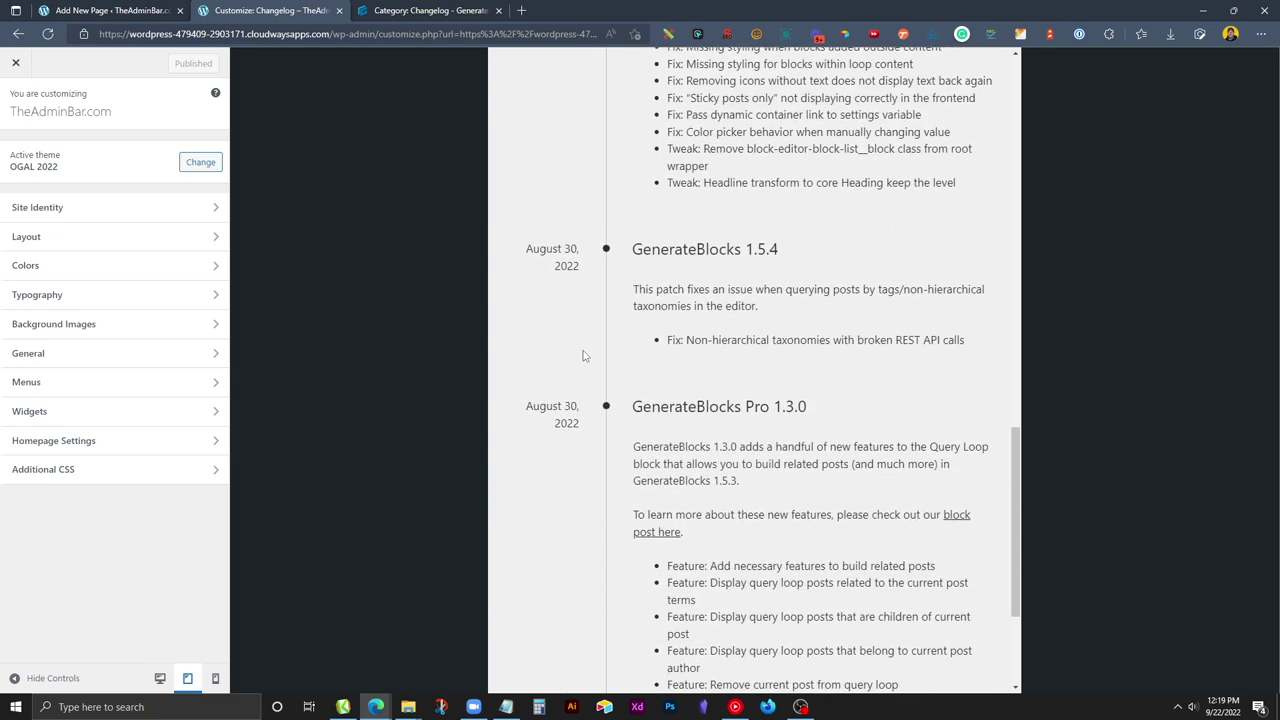
pyautogui.scroll(14, 586, 357)
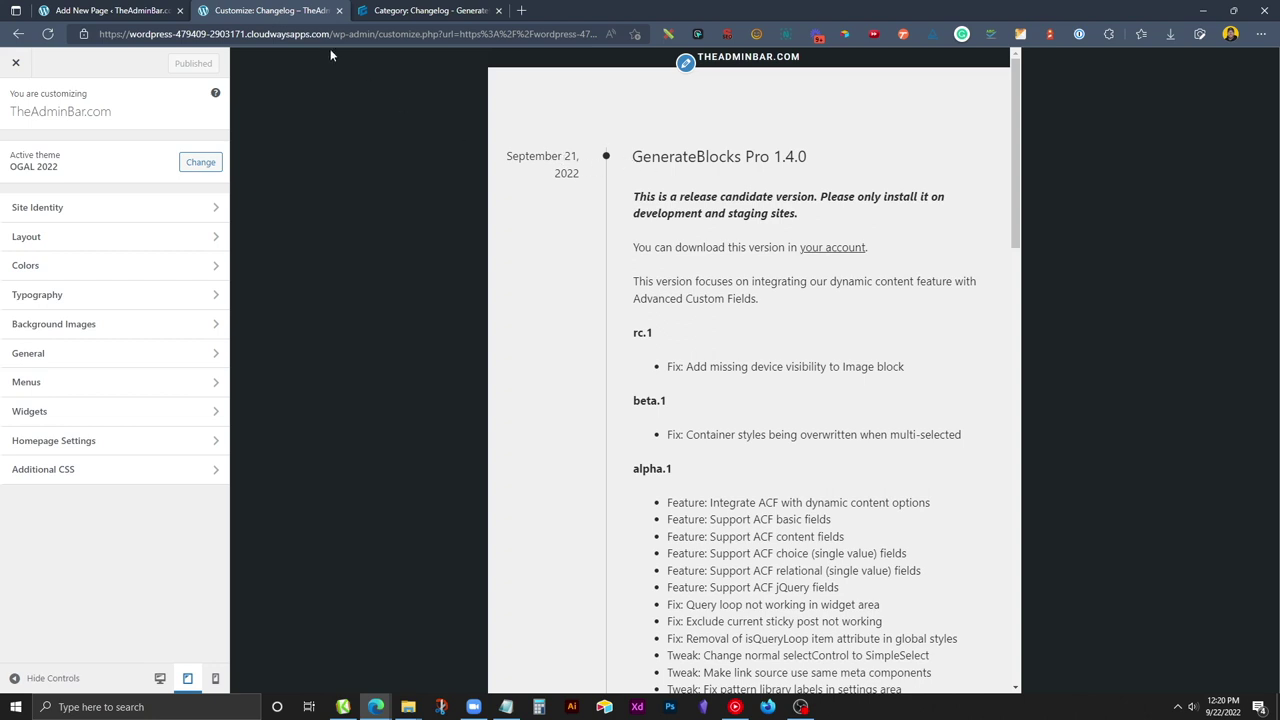
# - In Tablet view, set the date column Container's width to 33%
pyautogui.click(125, 8)
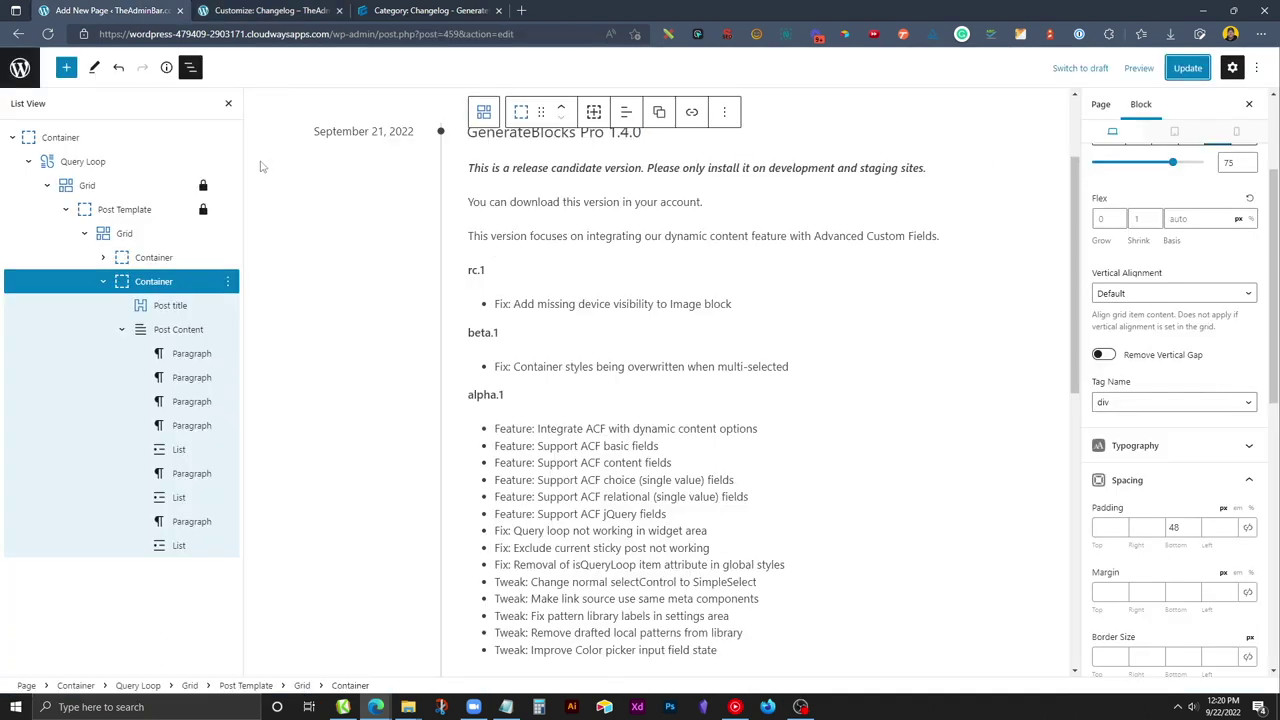
pyautogui.click(145, 258)
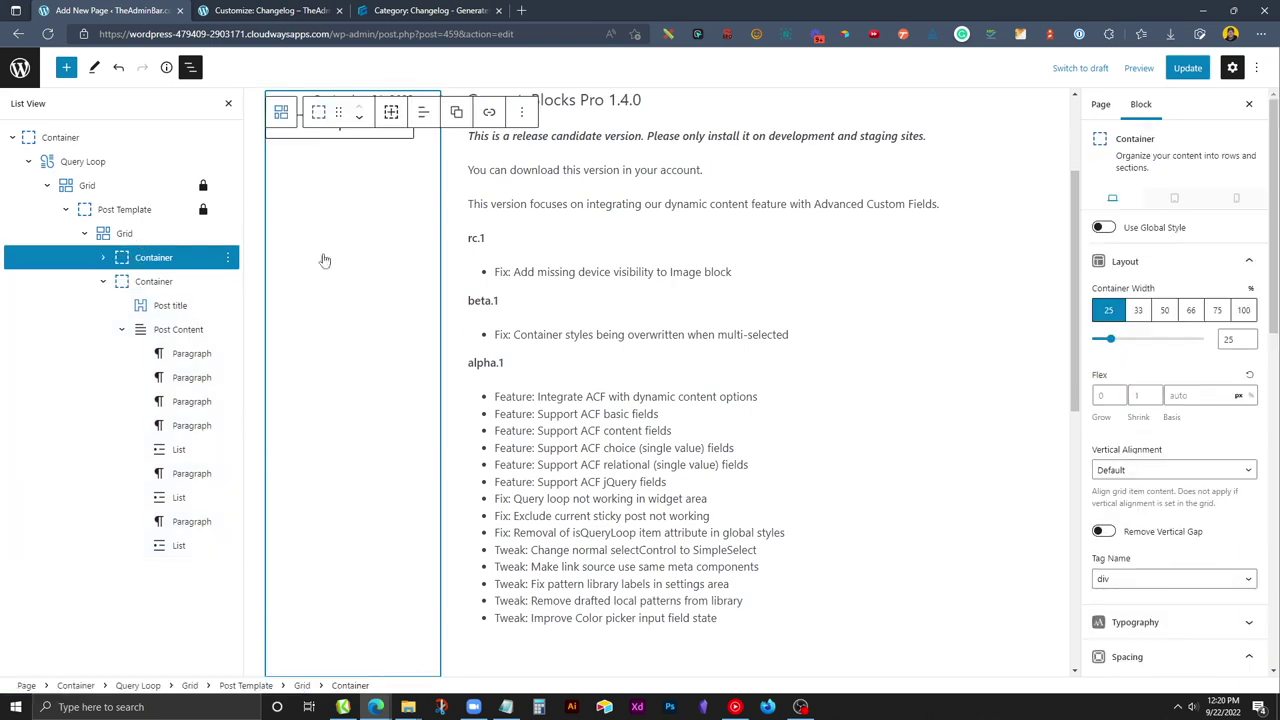
pyautogui.click(1178, 199)
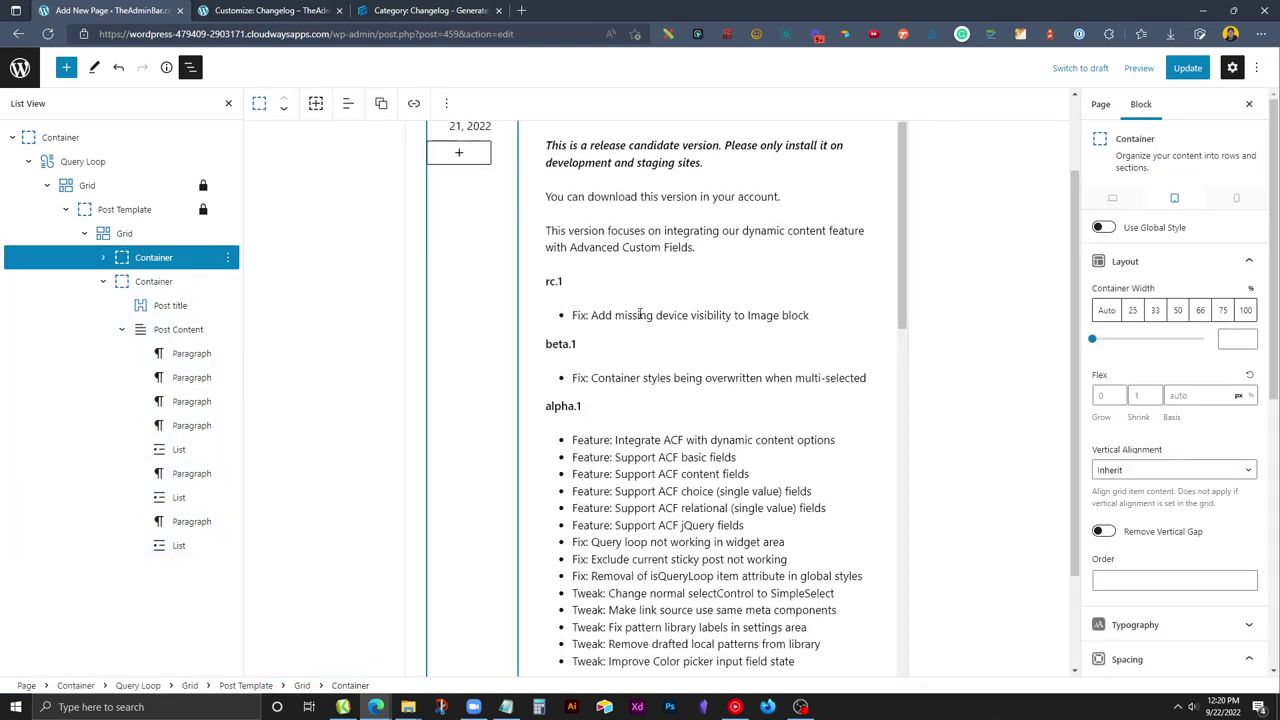
pyautogui.scroll(-2, 577, 277)
pyautogui.scroll(4, 577, 277)
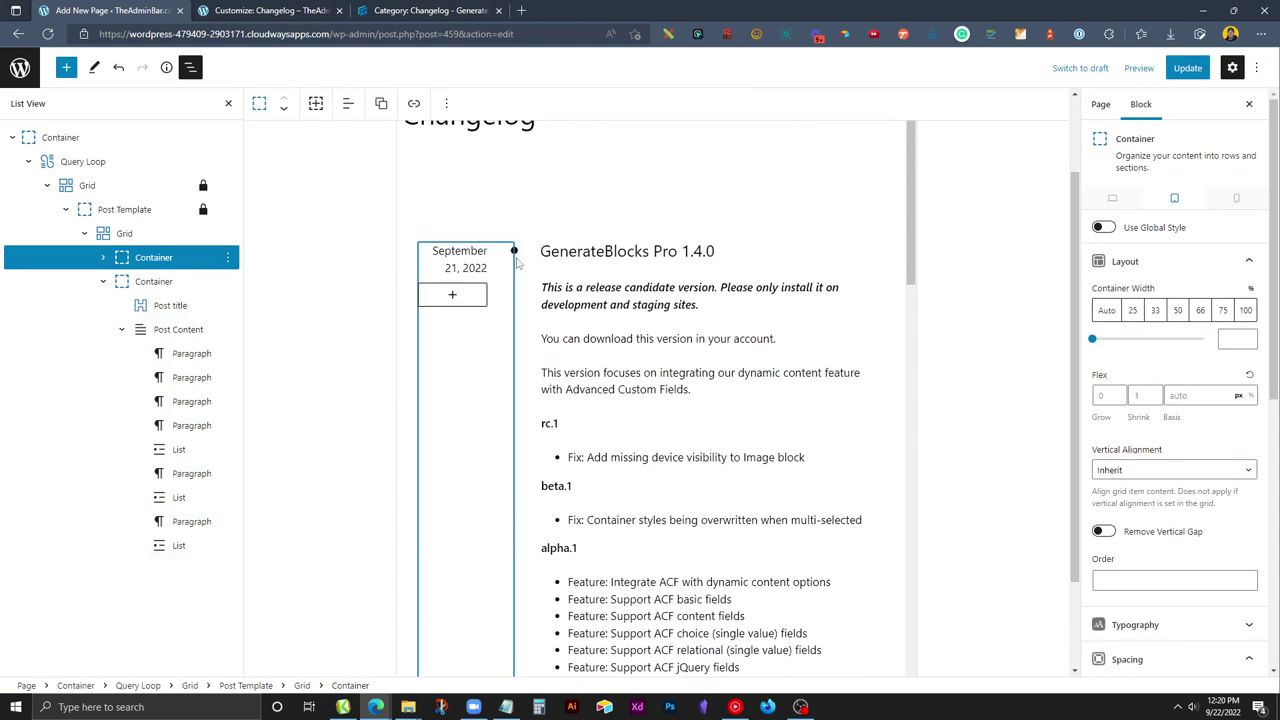
pyautogui.click(1152, 312)
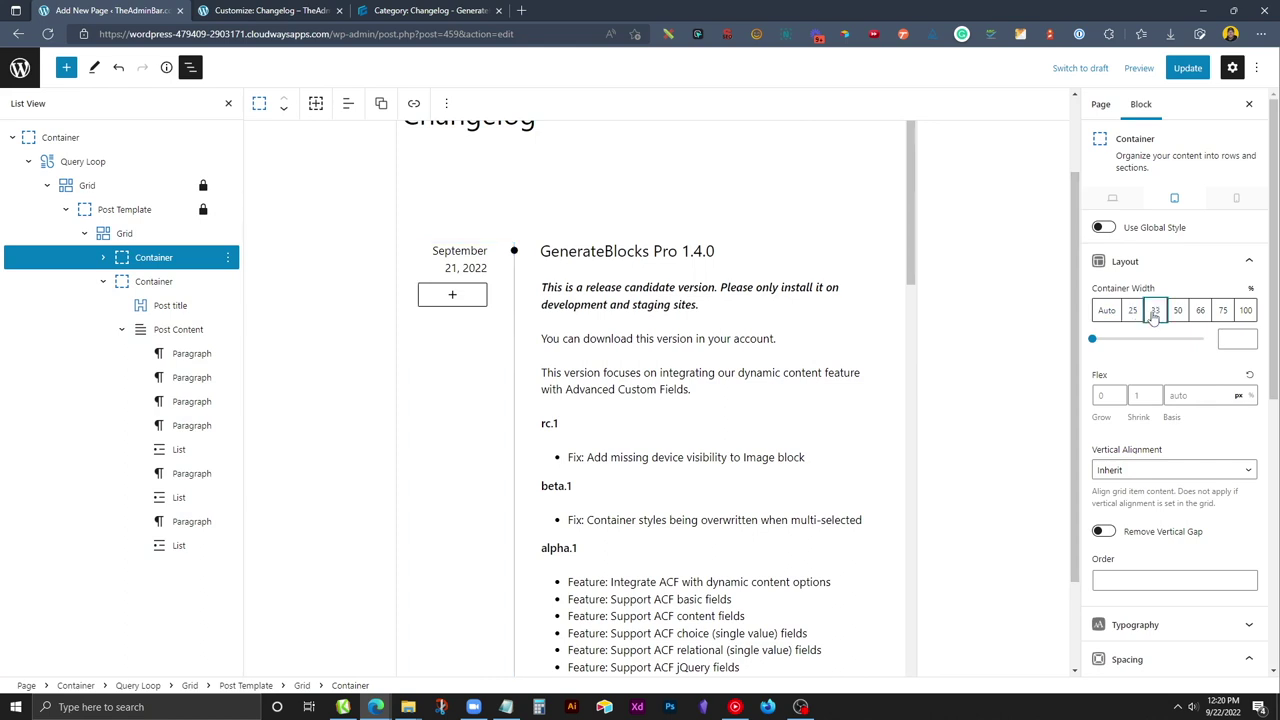
# - Set the title-and-notes Container to 66% on tablet, update the page, and reload the Customizer preview
pyautogui.click(145, 285)
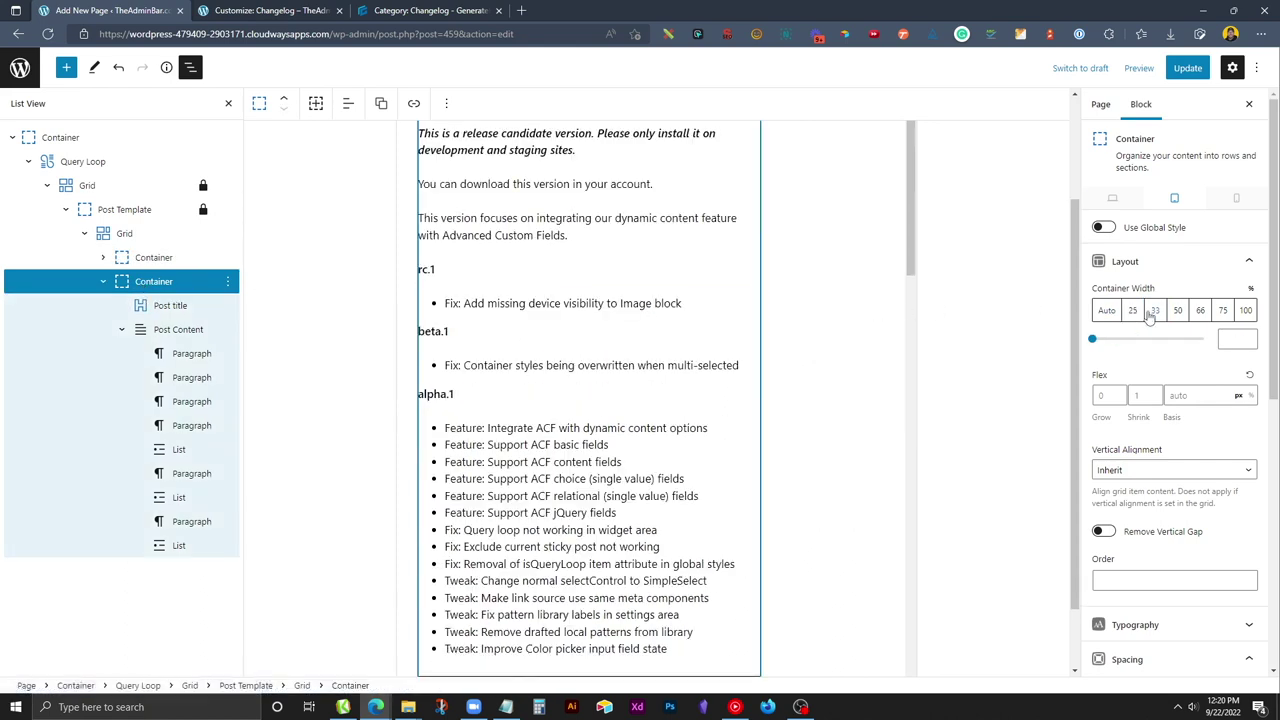
pyautogui.click(1196, 311)
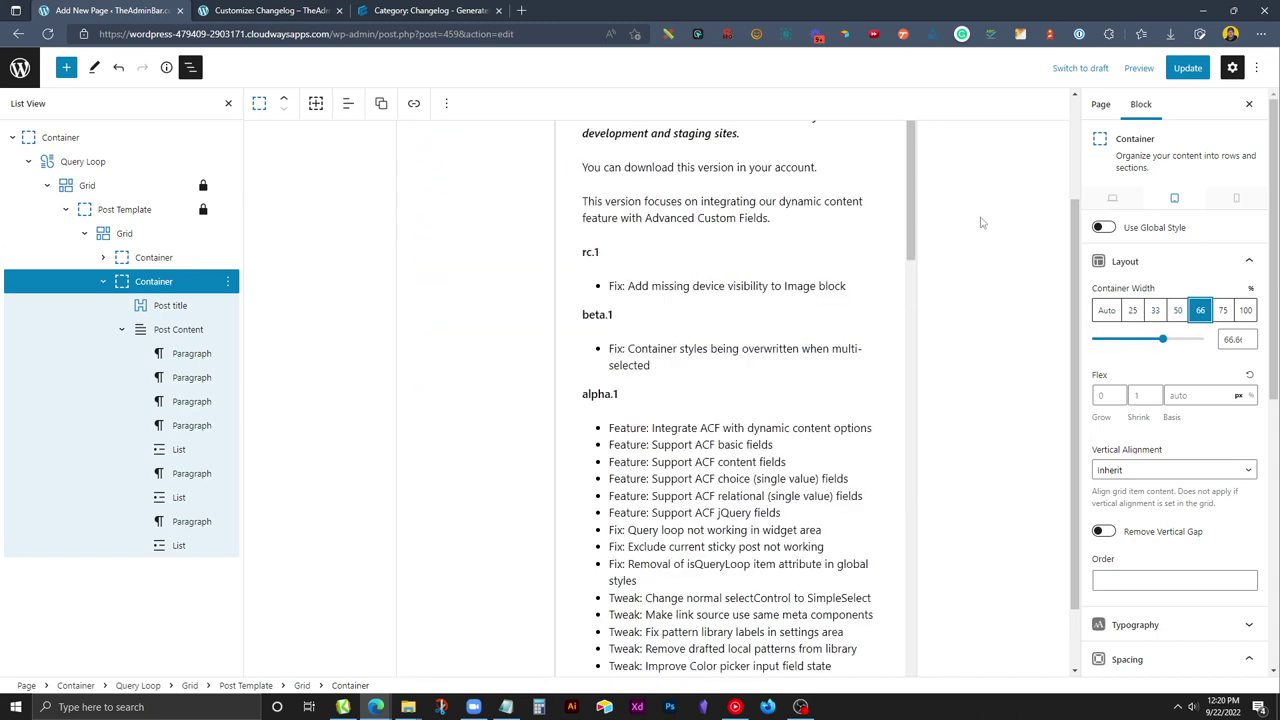
pyautogui.click(1183, 68)
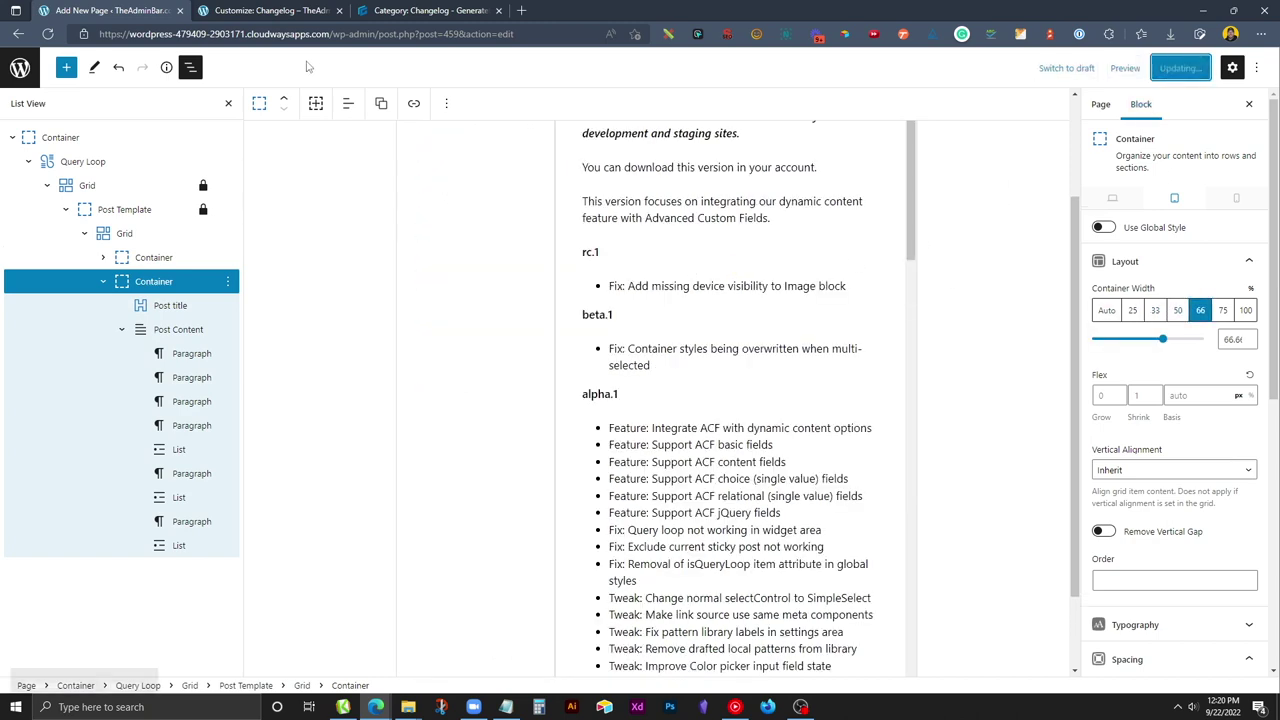
pyautogui.click(290, 12)
pyautogui.click(48, 34)
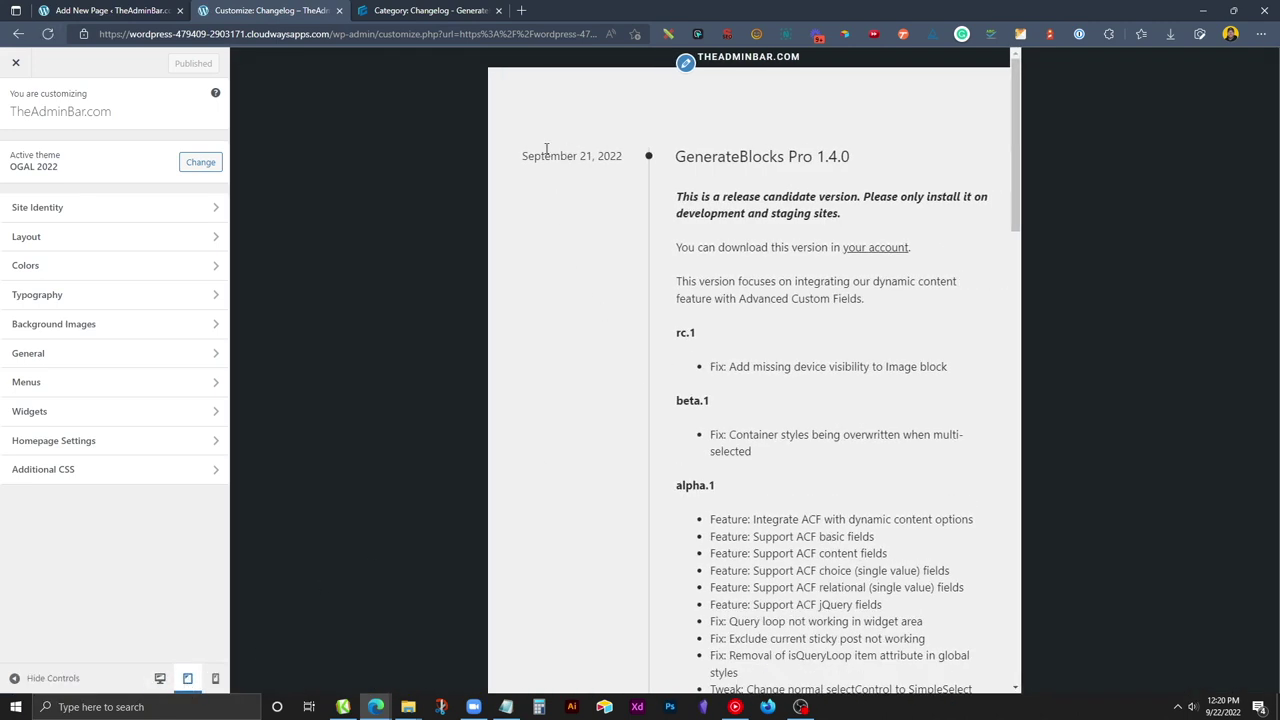
# - Scroll the reloaded tablet preview, view the stacked mobile layout, then return to the editor
pyautogui.scroll(-5, 786, 277)
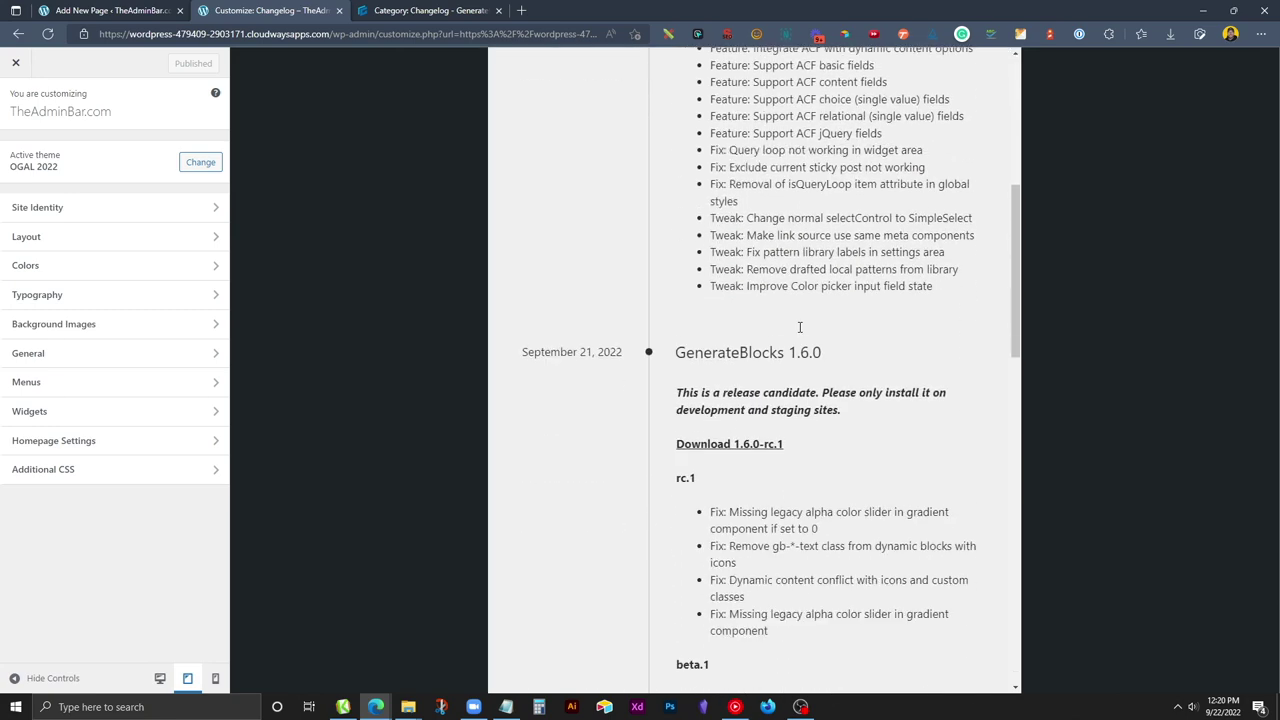
pyautogui.scroll(5, 697, 324)
pyautogui.scroll(1, 697, 324)
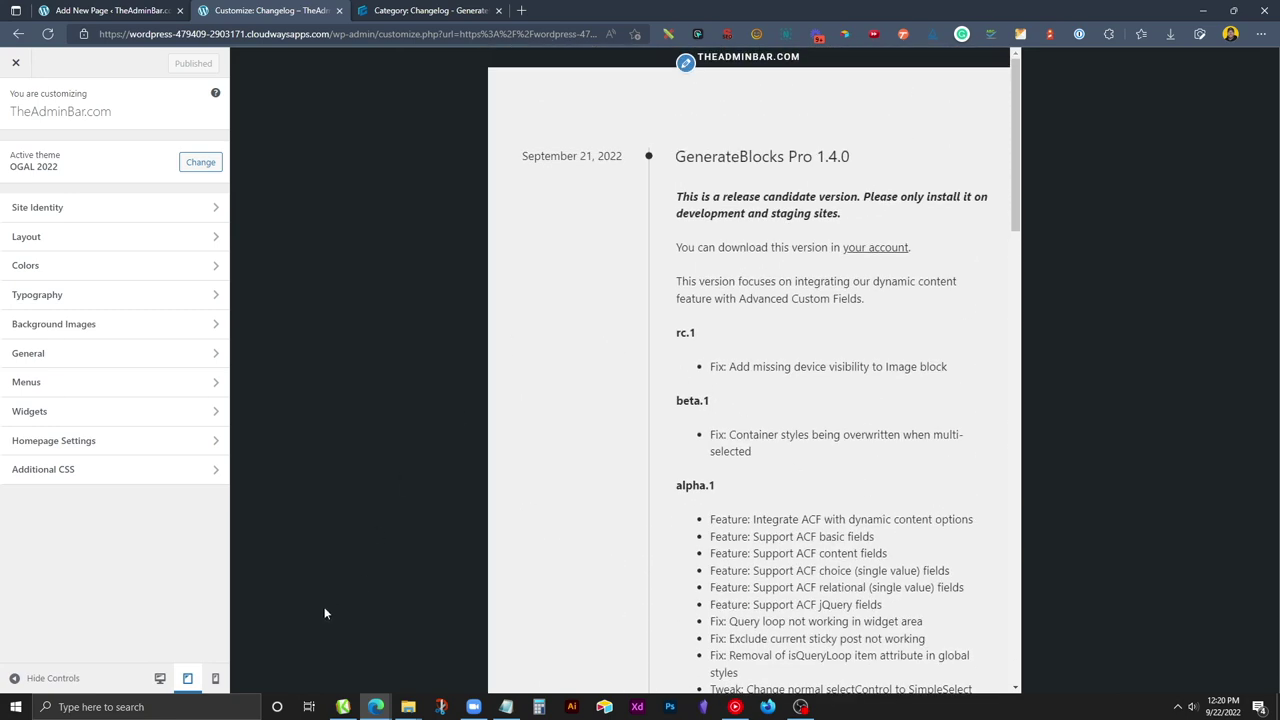
pyautogui.click(215, 678)
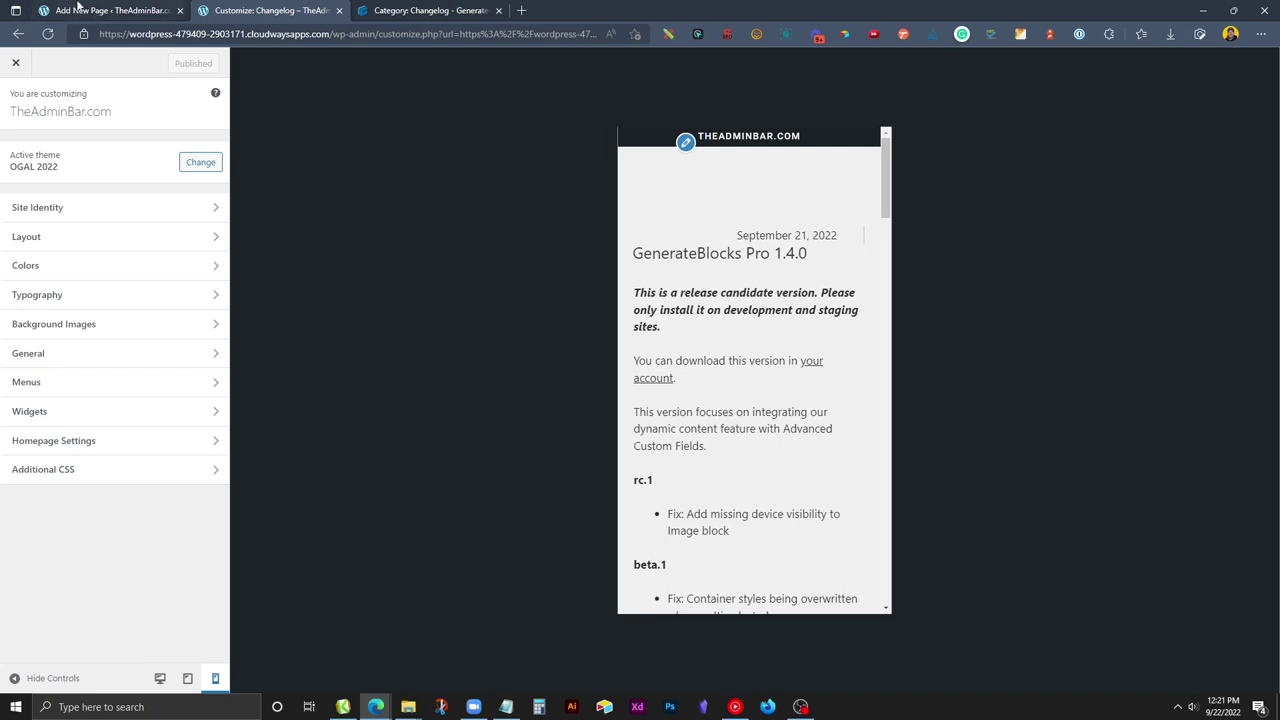
pyautogui.click(79, 10)
# - In Mobile view, left-align the Post date block
pyautogui.scroll(3, 754, 244)
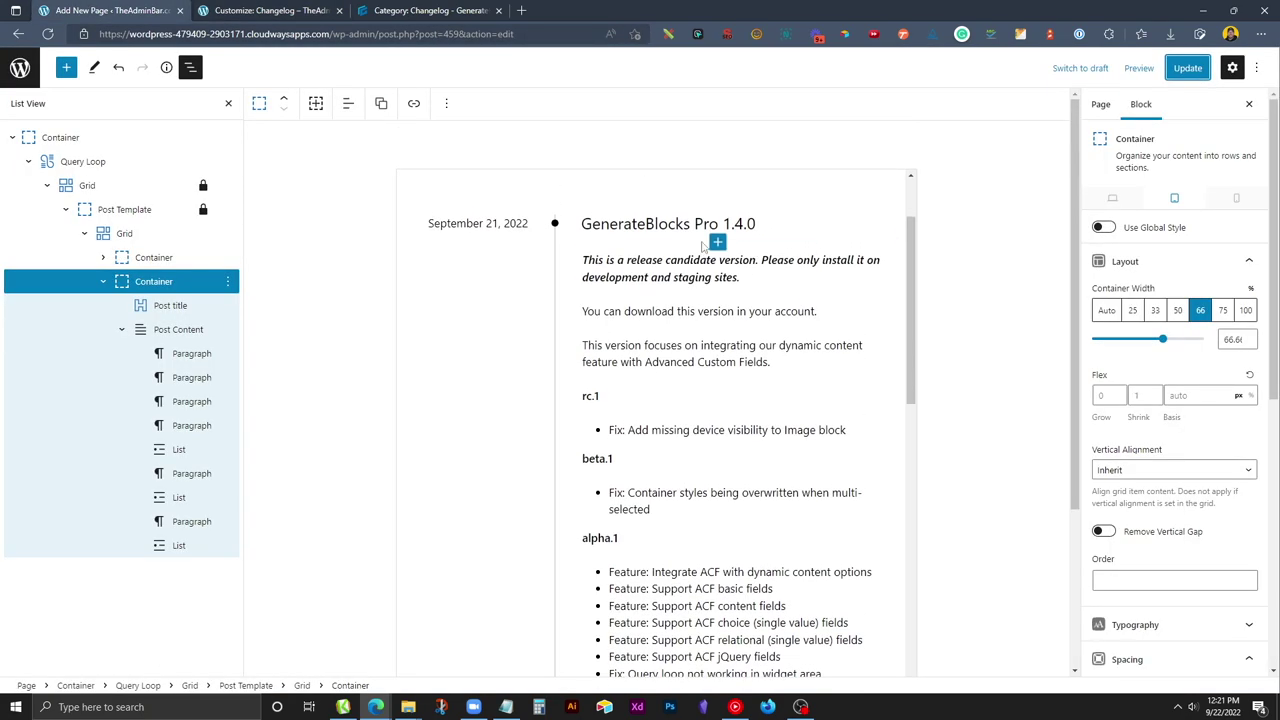
pyautogui.click(1236, 199)
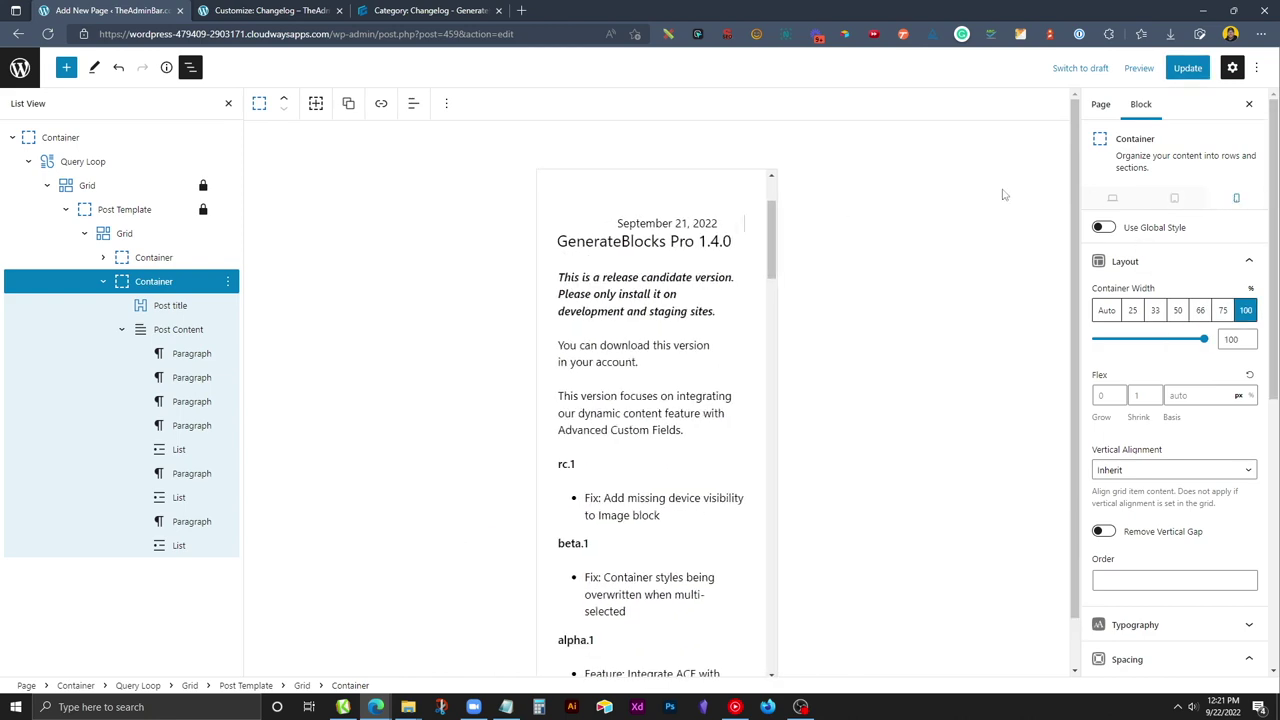
pyautogui.click(687, 223)
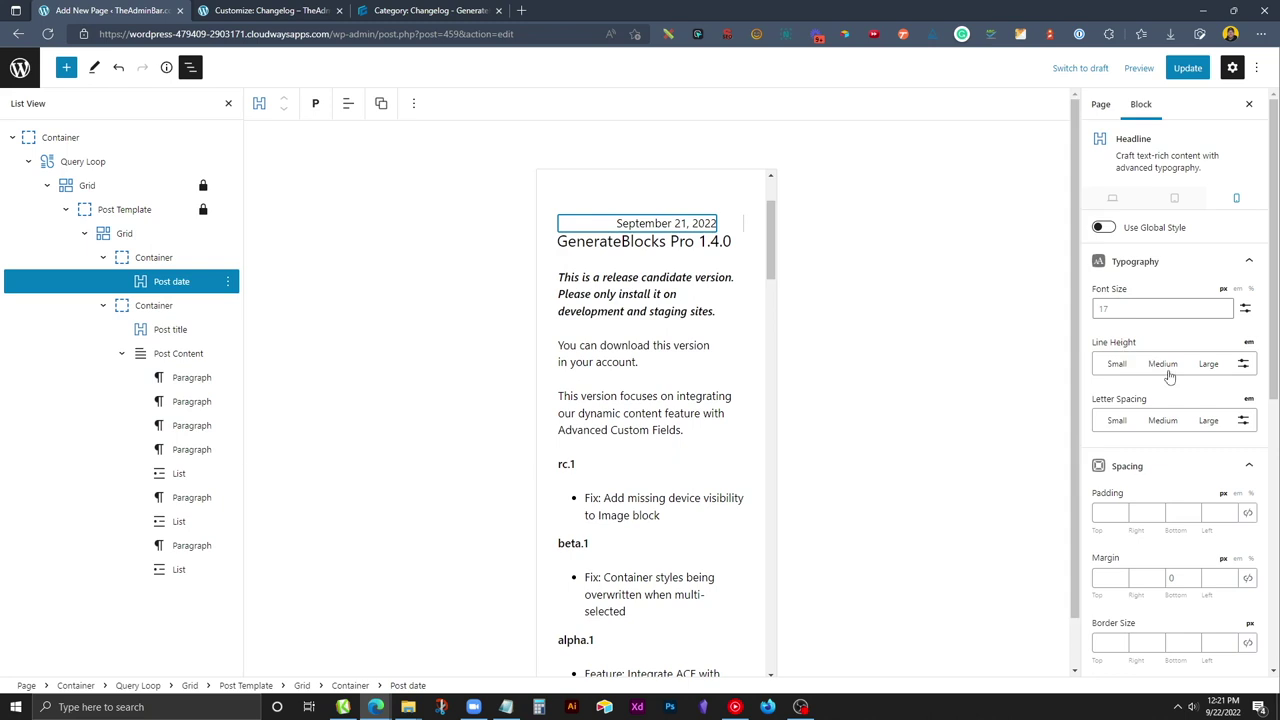
pyautogui.click(348, 104)
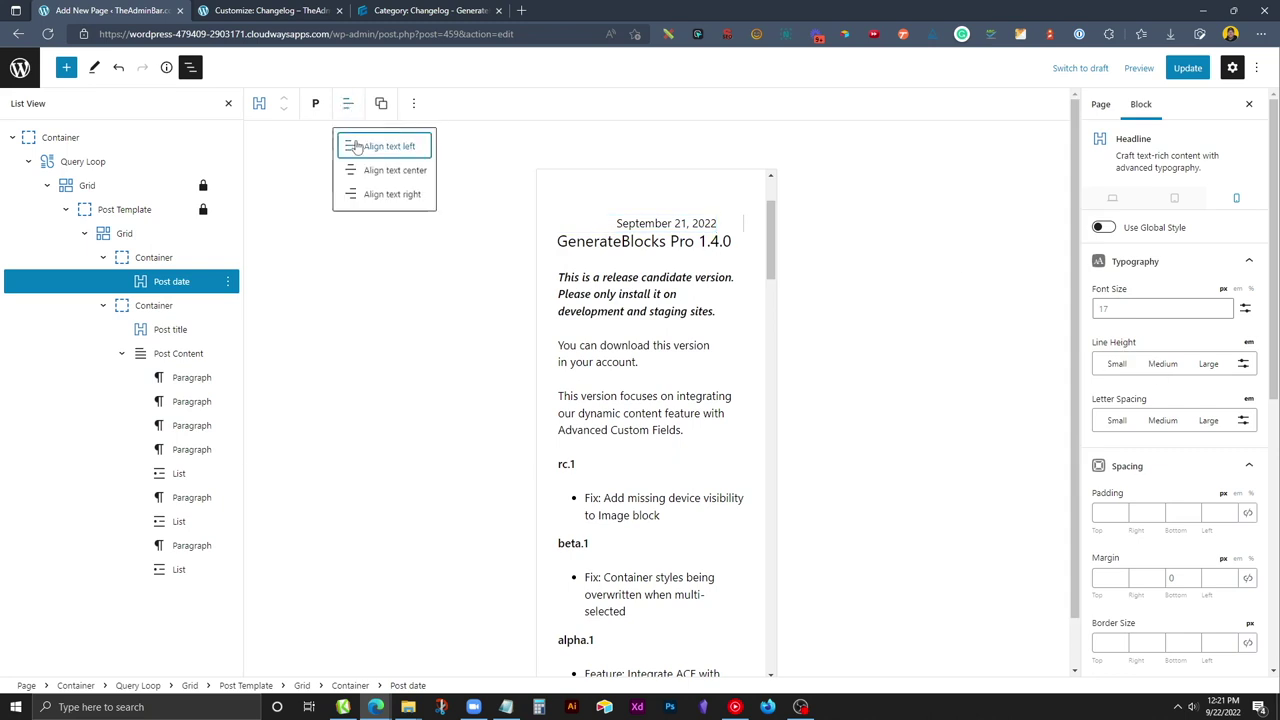
pyautogui.click(360, 148)
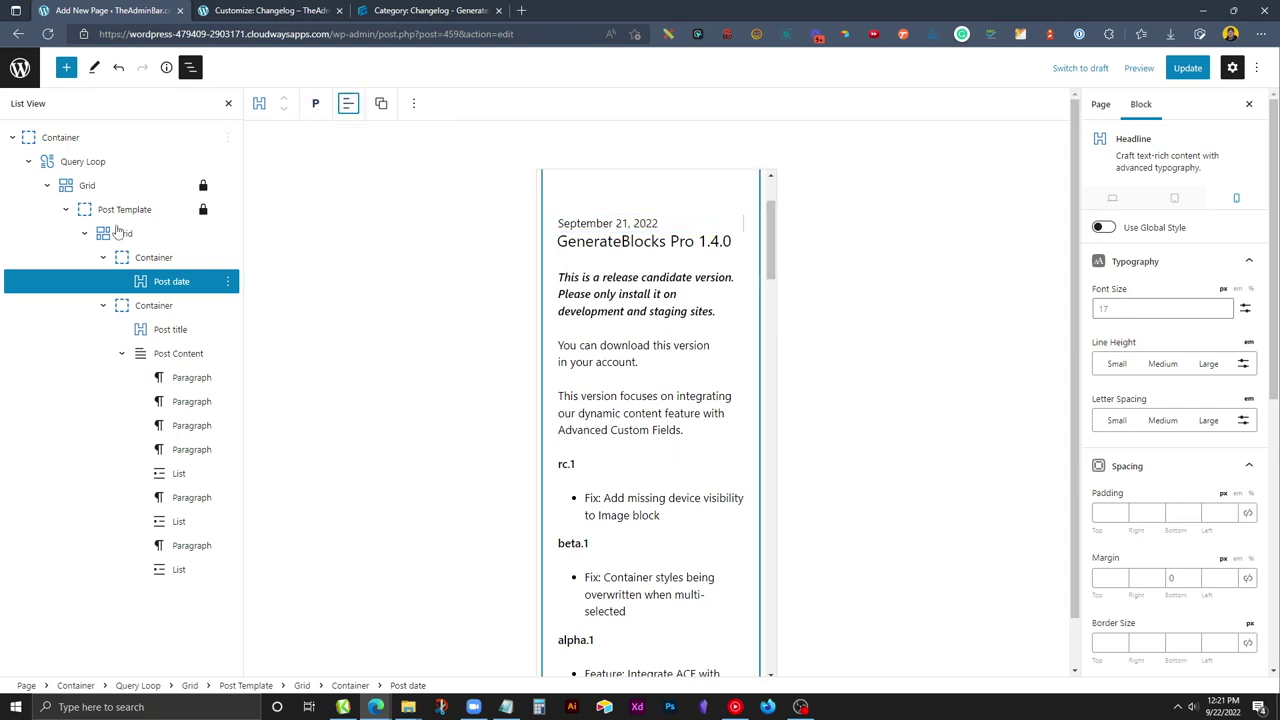
# - Set the date Container's right padding and right border width to 0 on mobile
pyautogui.click(200, 257)
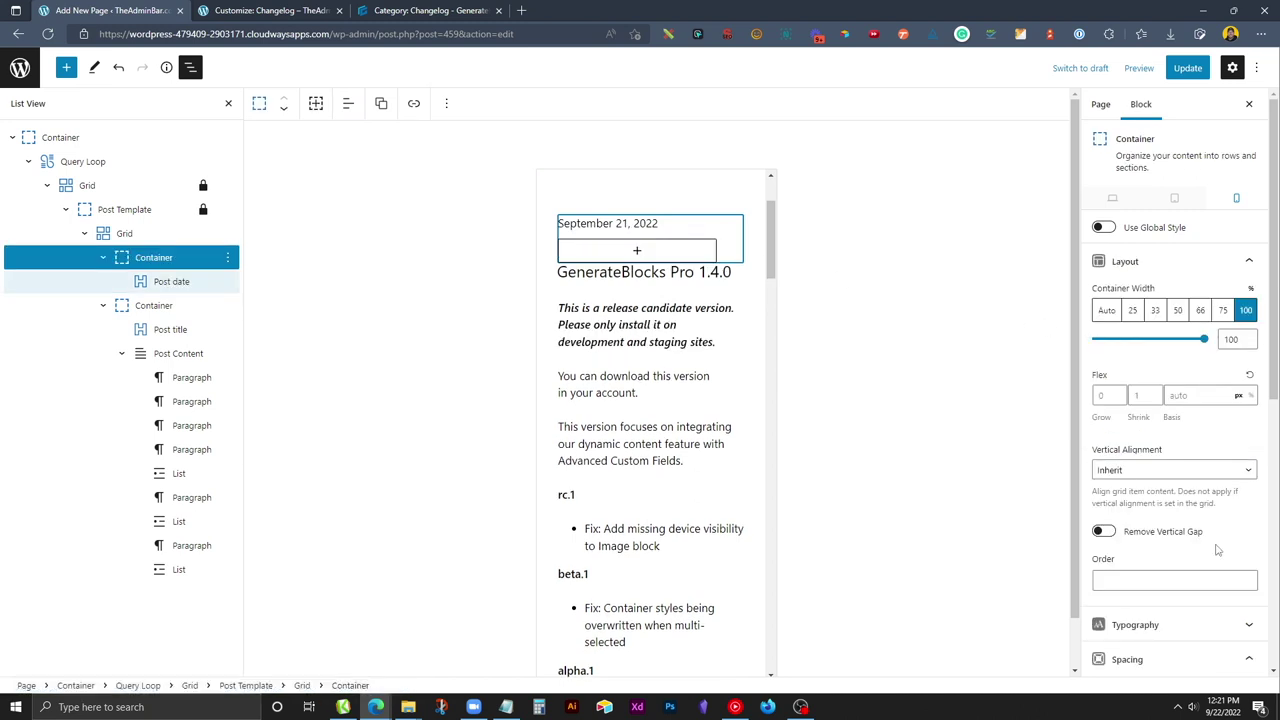
pyautogui.scroll(-2, 1170, 450)
pyautogui.click(1138, 530)
pyautogui.write('0')
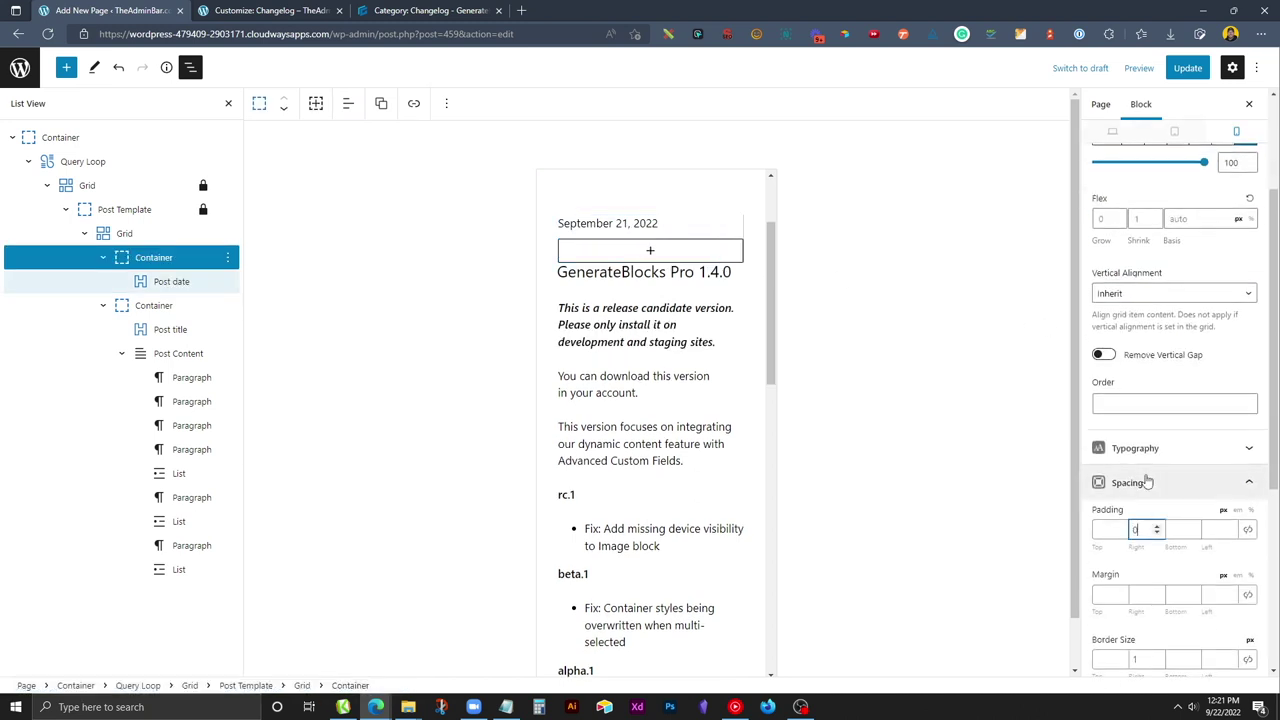
pyautogui.click(1138, 660)
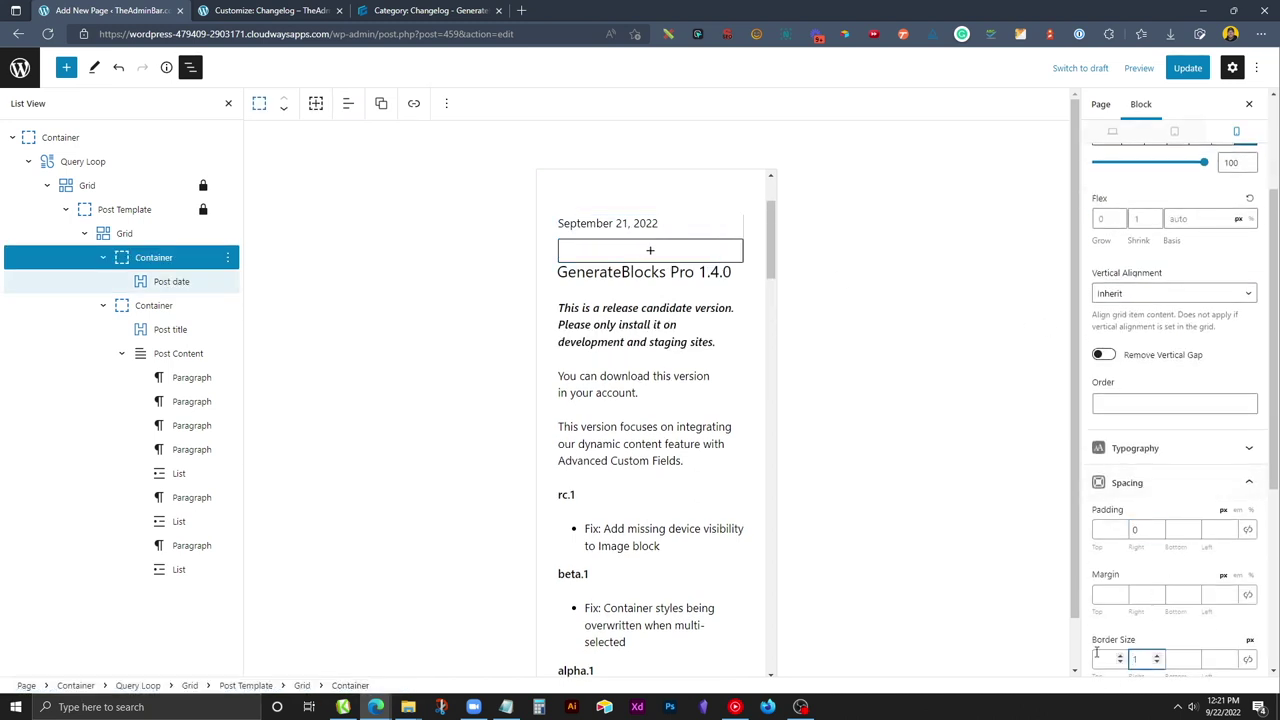
pyautogui.write('0')
pyautogui.click(450, 270)
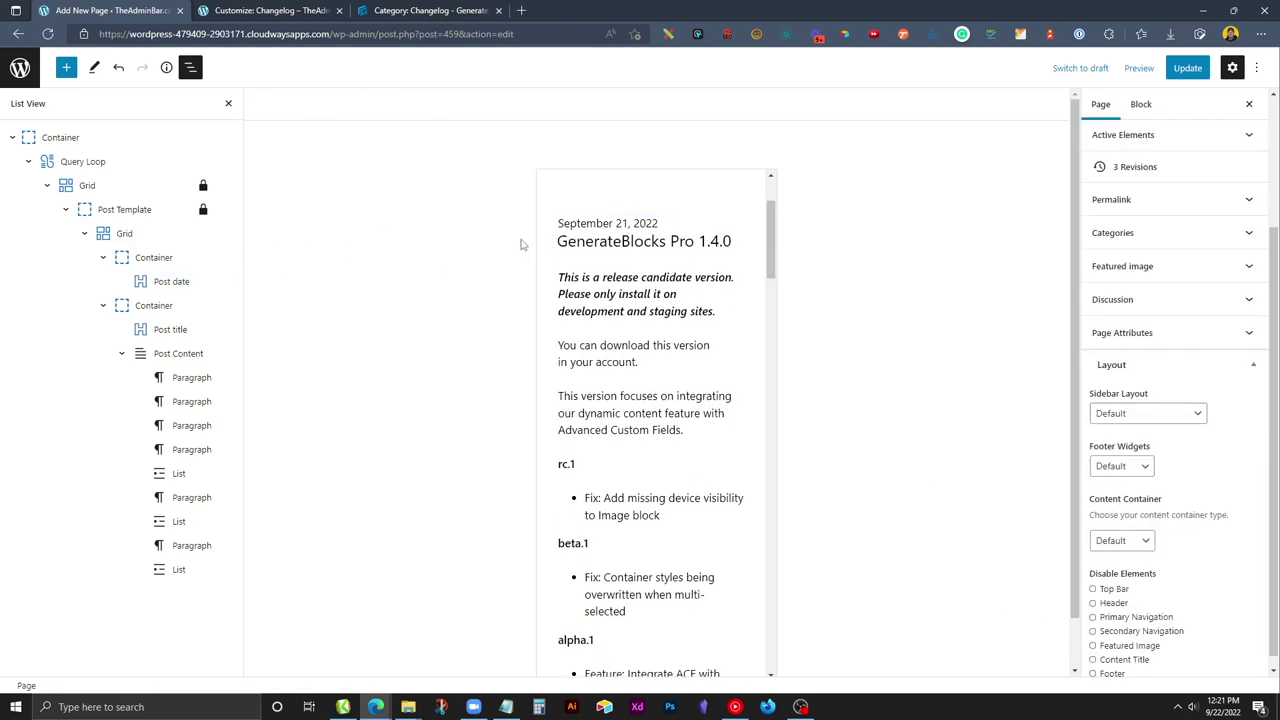
# - Give the grid a custom 16 mobile vertical gap and update the page
pyautogui.click(126, 236)
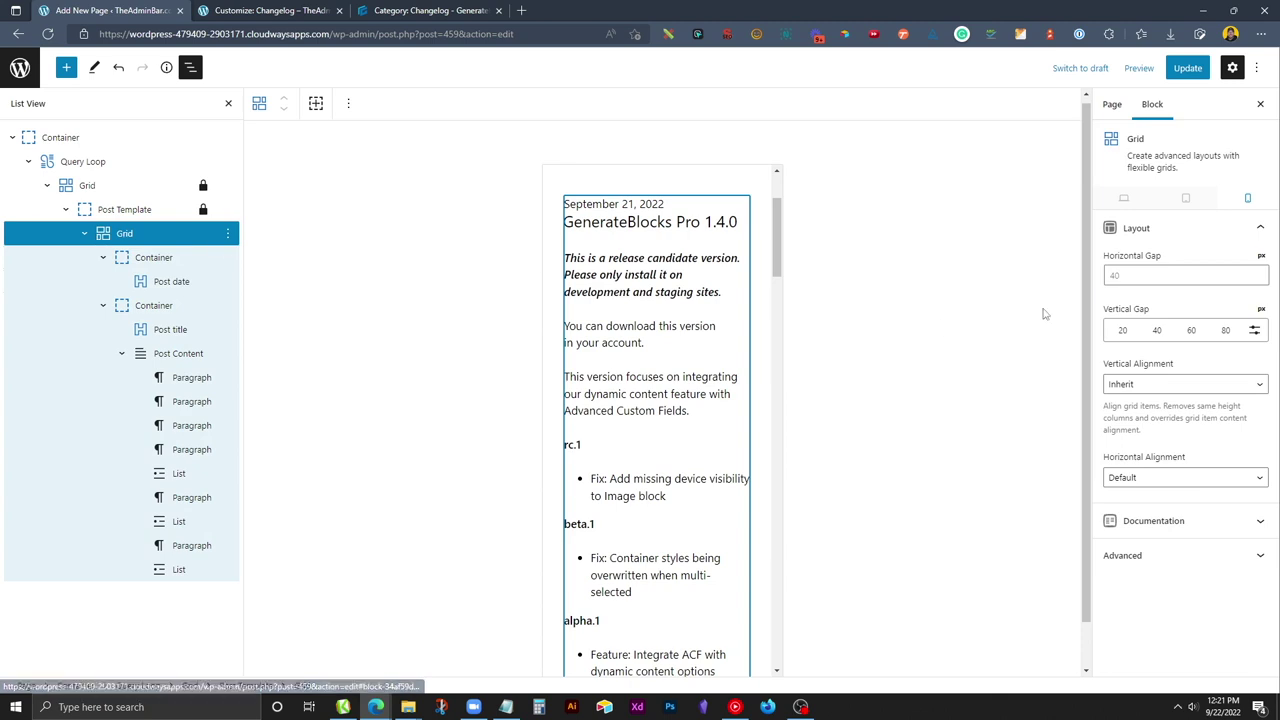
pyautogui.click(1254, 330)
pyautogui.click(1133, 324)
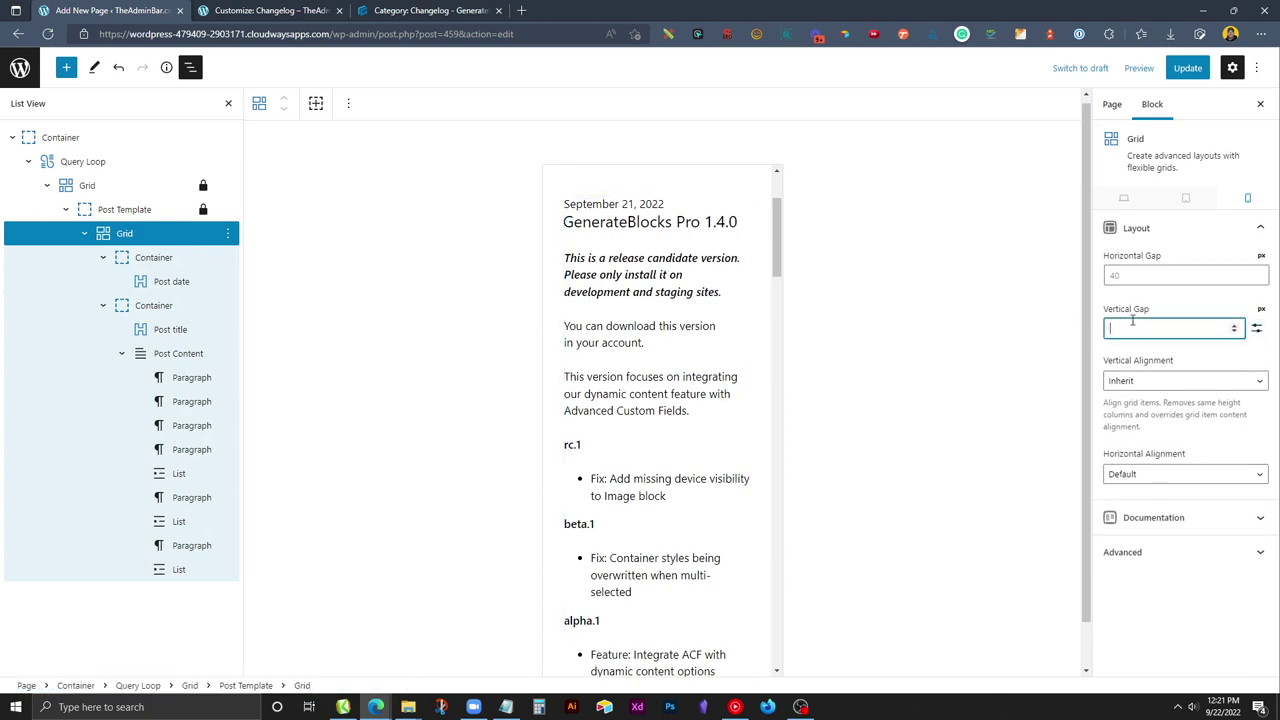
pyautogui.write('16')
pyautogui.click(1187, 68)
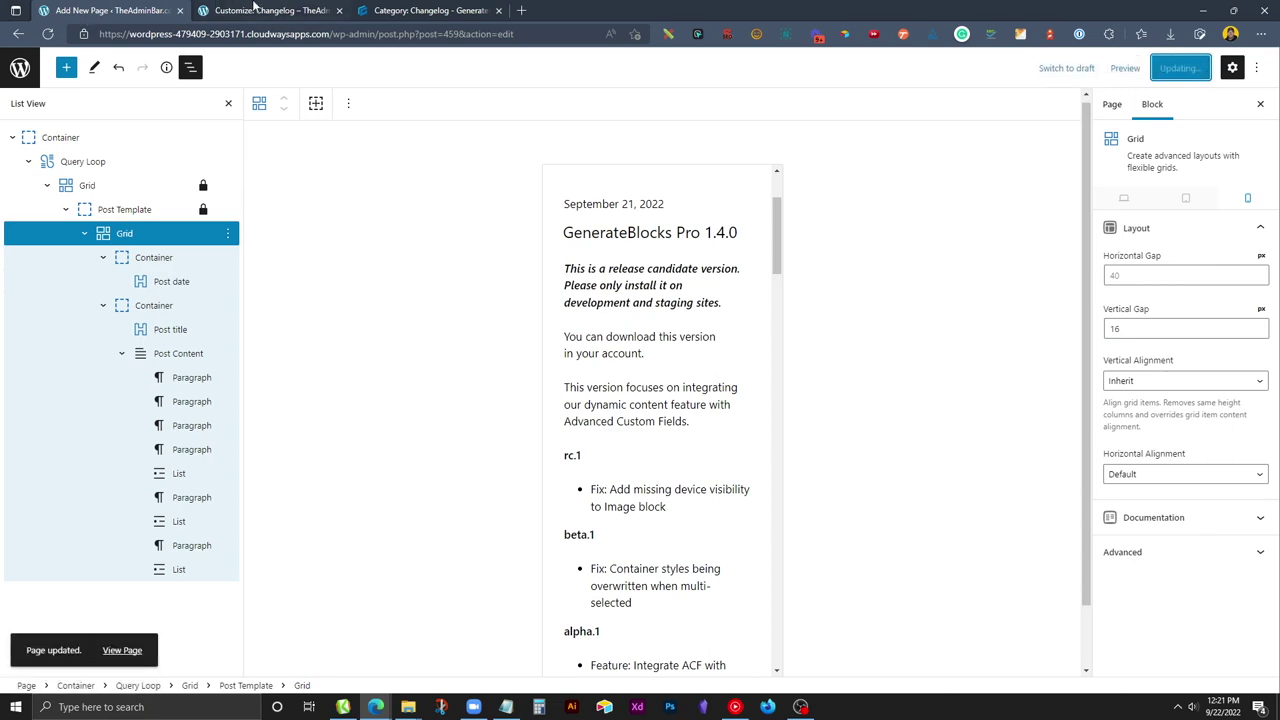
pyautogui.click(260, 10)
# - Reload the Customizer and view the phone-width timeline with left-aligned dates above titles
pyautogui.click(47, 34)
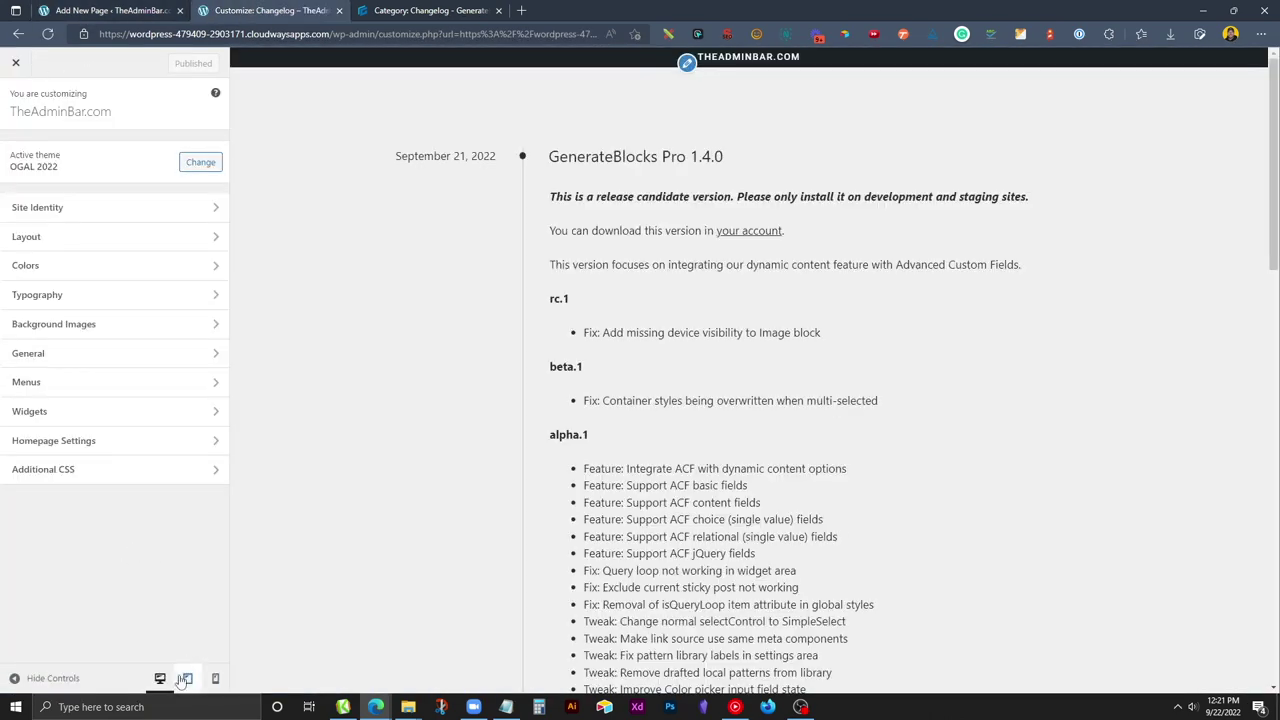
pyautogui.click(187, 680)
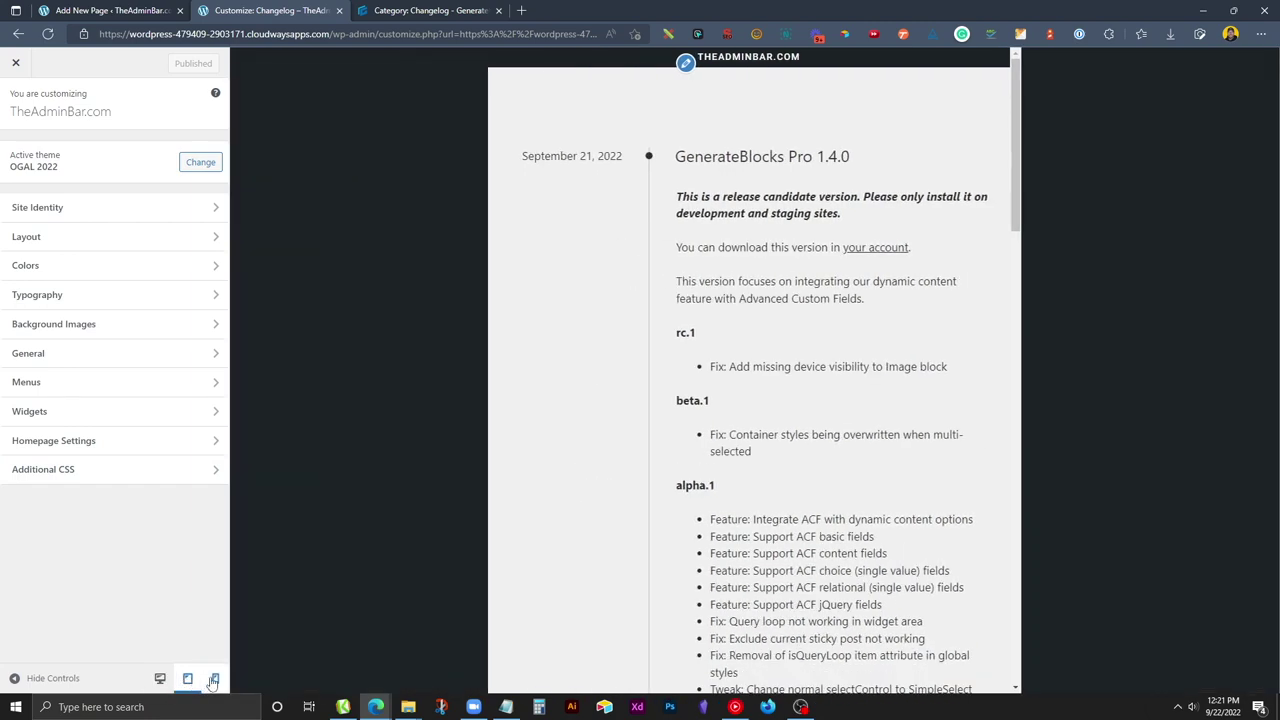
pyautogui.click(215, 678)
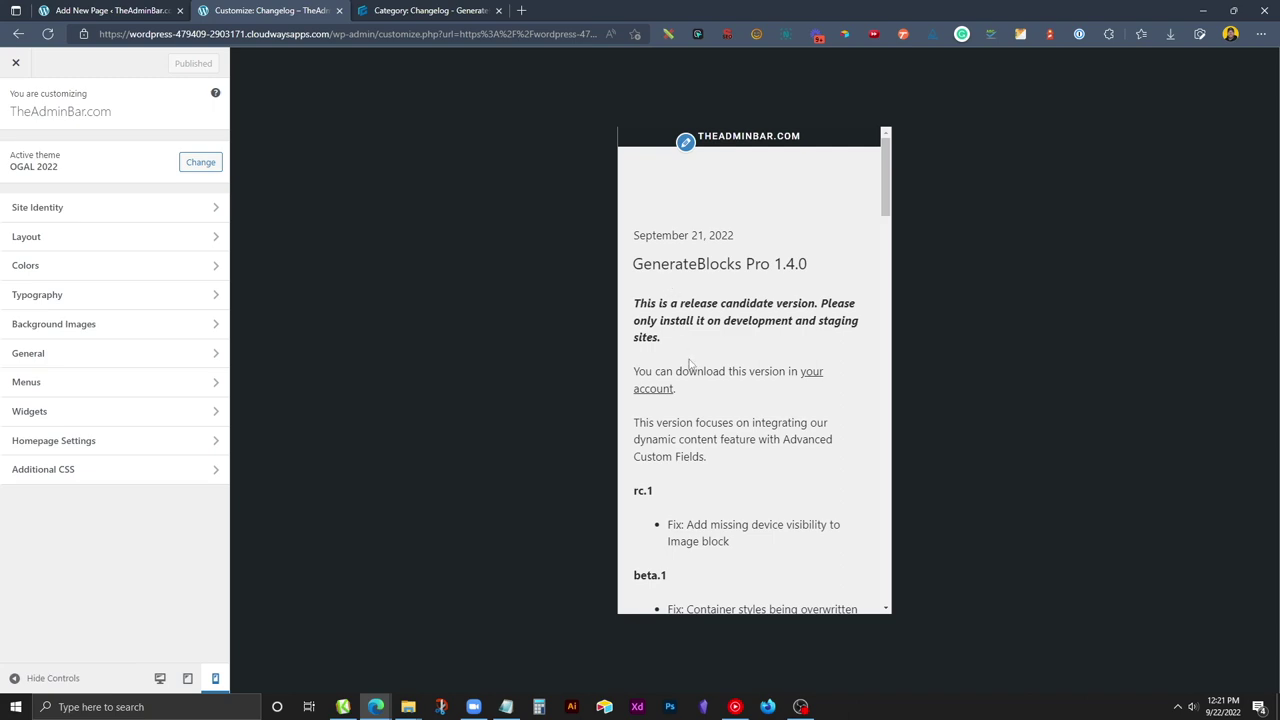
pyautogui.scroll(-15, 689, 364)
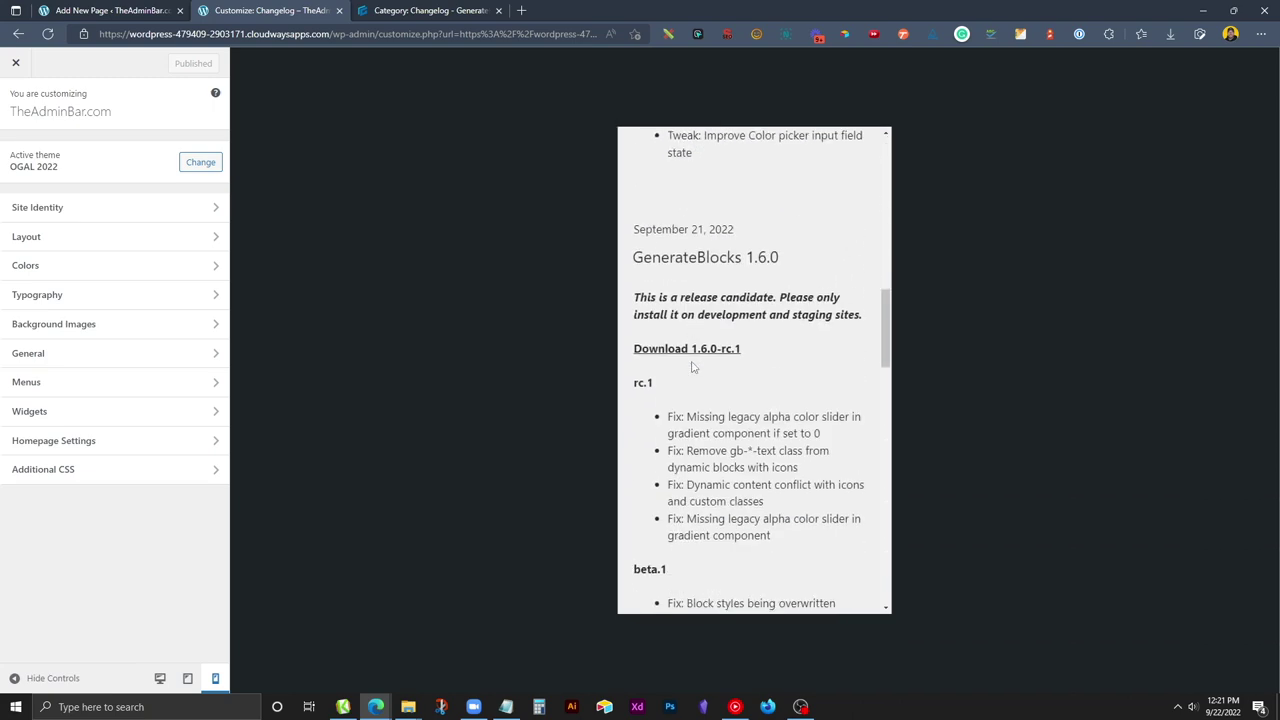